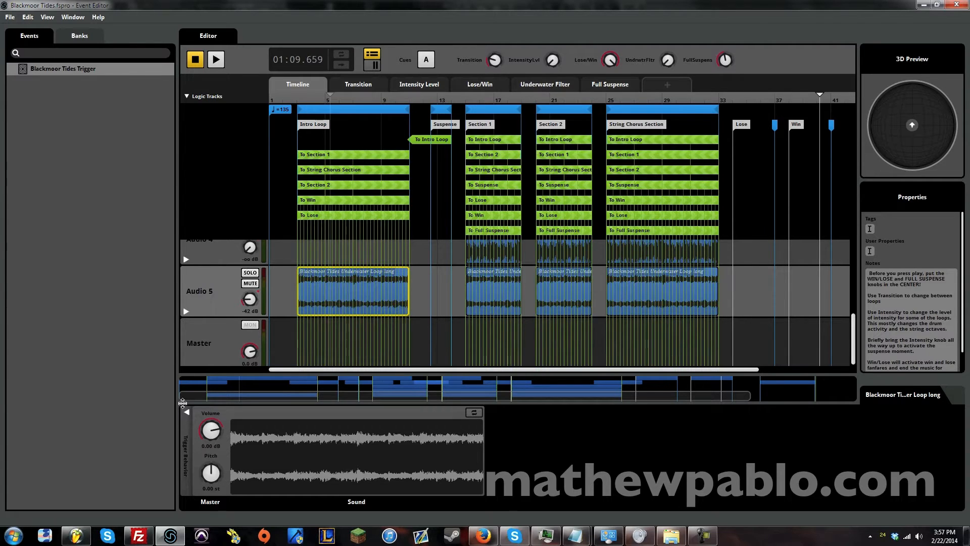
# Step: Look over the audio tracks of the Blackmoor Tides Trigger event and select the intro loop clip on Audio 1
pyautogui.scroll(3, 347, 337)
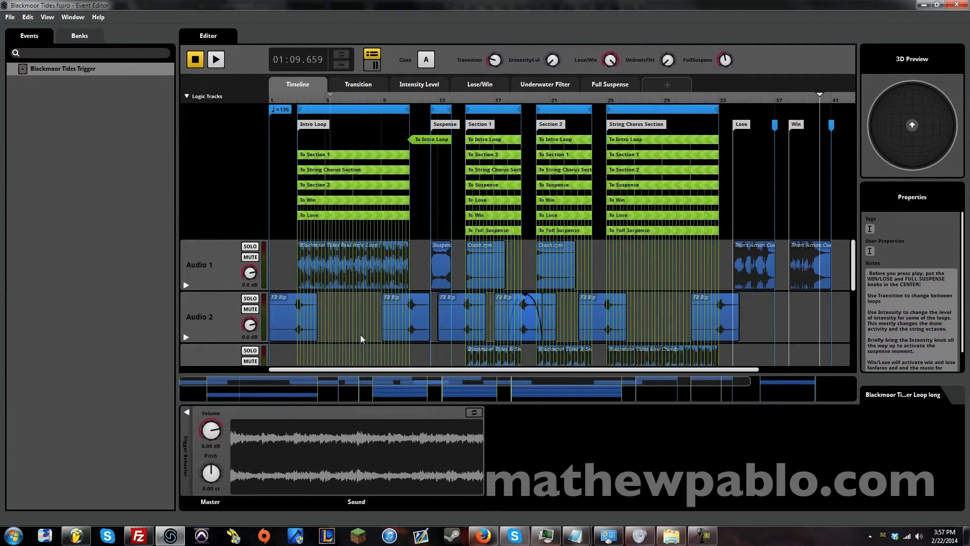
pyautogui.click(137, 70)
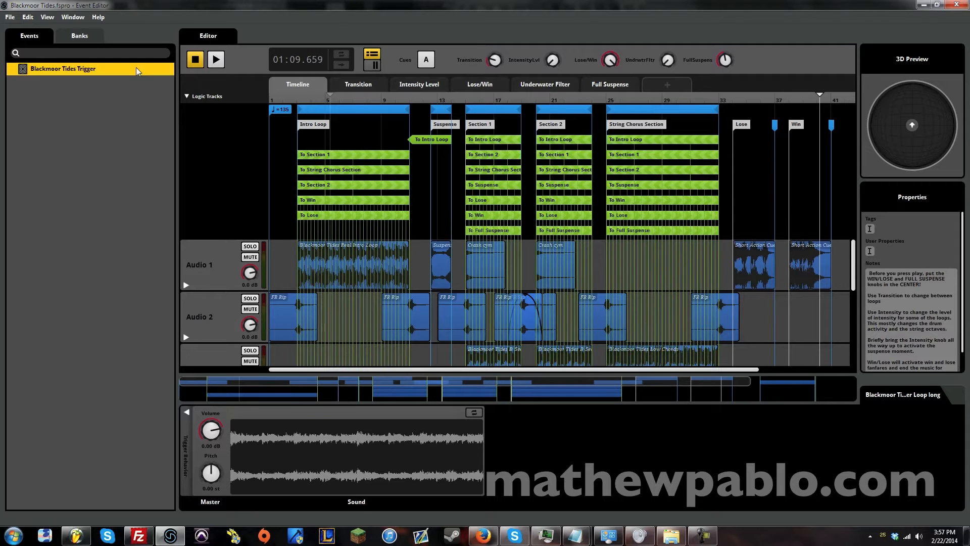
pyautogui.scroll(-1, 373, 284)
pyautogui.scroll(-2, 373, 284)
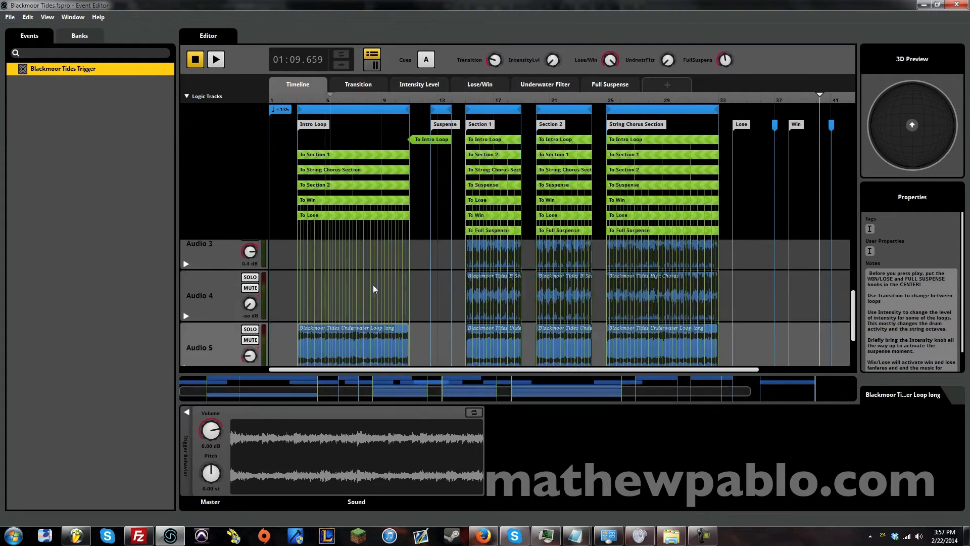
pyautogui.scroll(3, 373, 284)
pyautogui.click(373, 284)
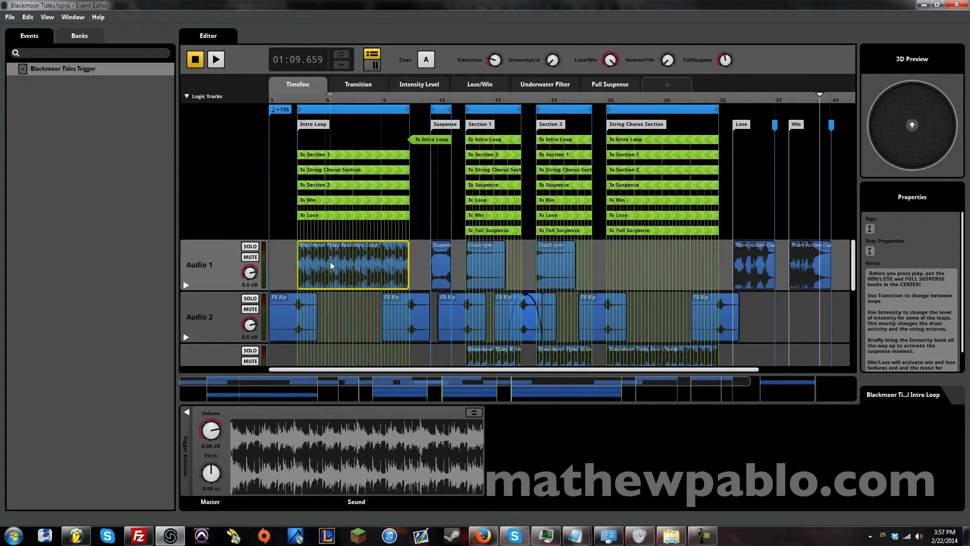
# Step: Play the event from just before the Intro Loop region, jump near the region's end to hear it loop, and stop playback
pyautogui.click(304, 99)
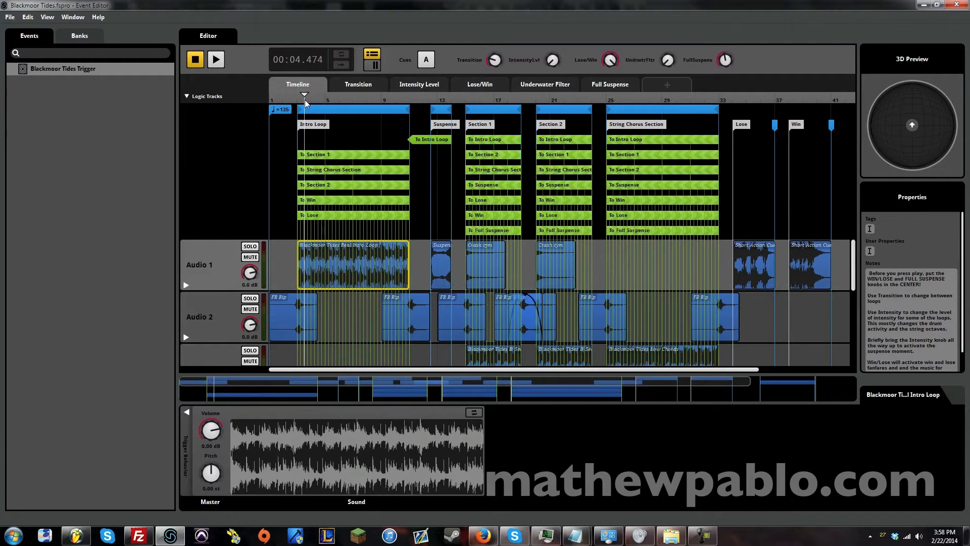
pyautogui.click(291, 95)
pyautogui.press('space')
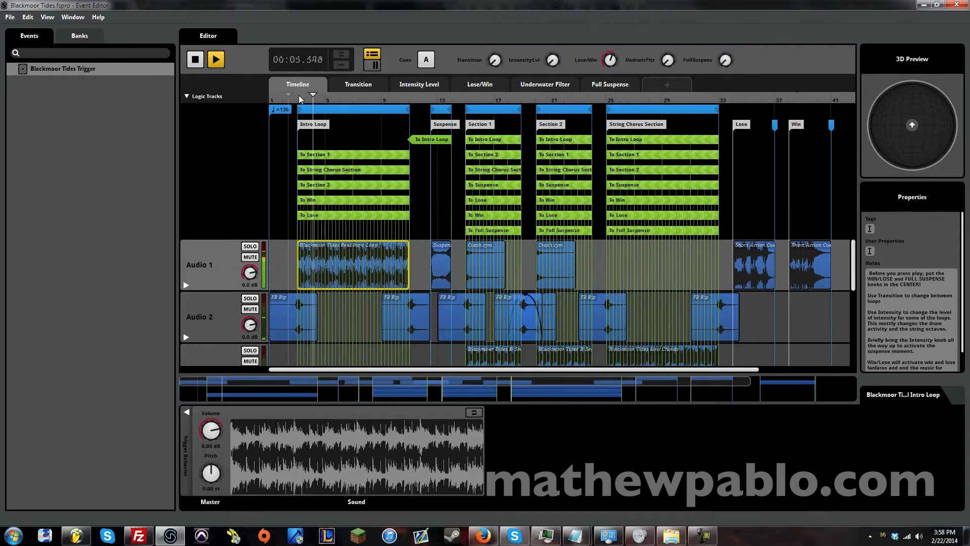
pyautogui.click(397, 100)
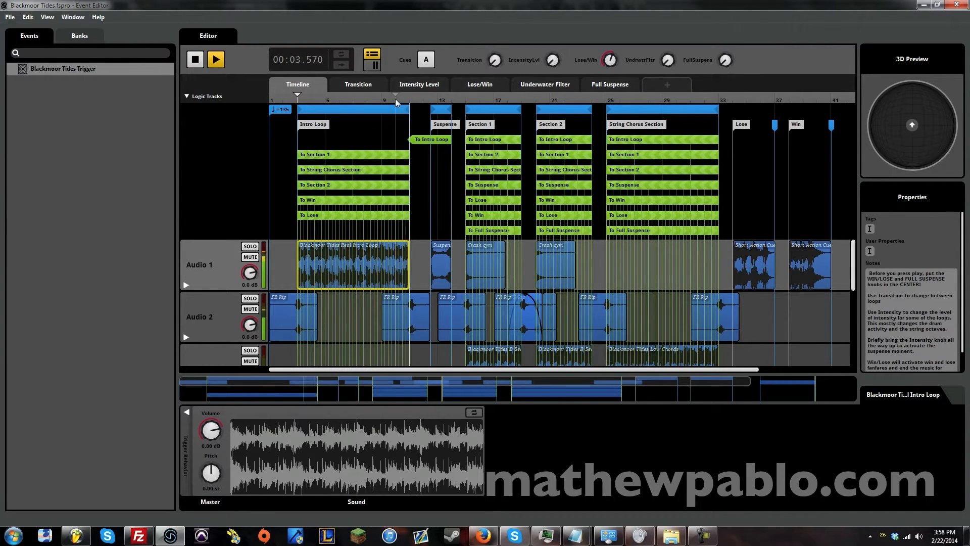
pyautogui.press('space')
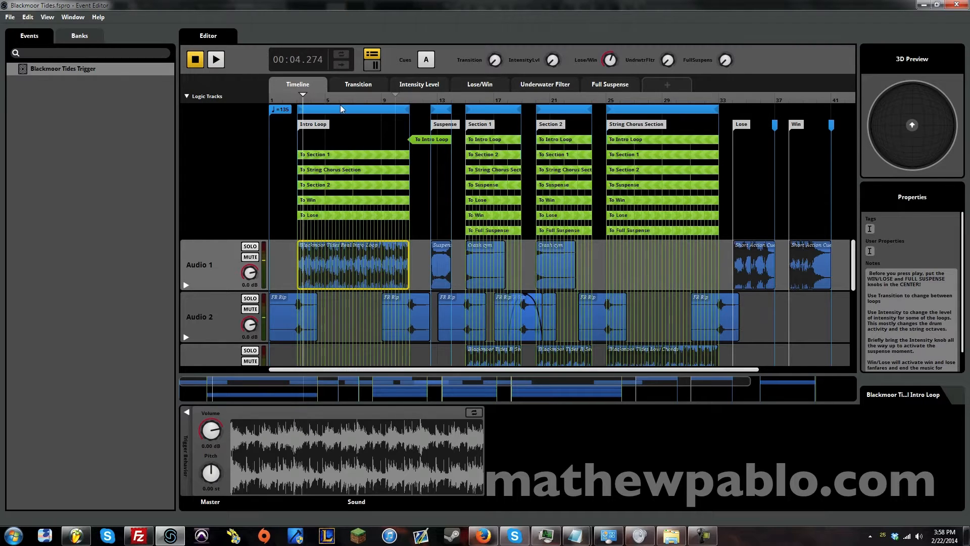
pyautogui.click(285, 112)
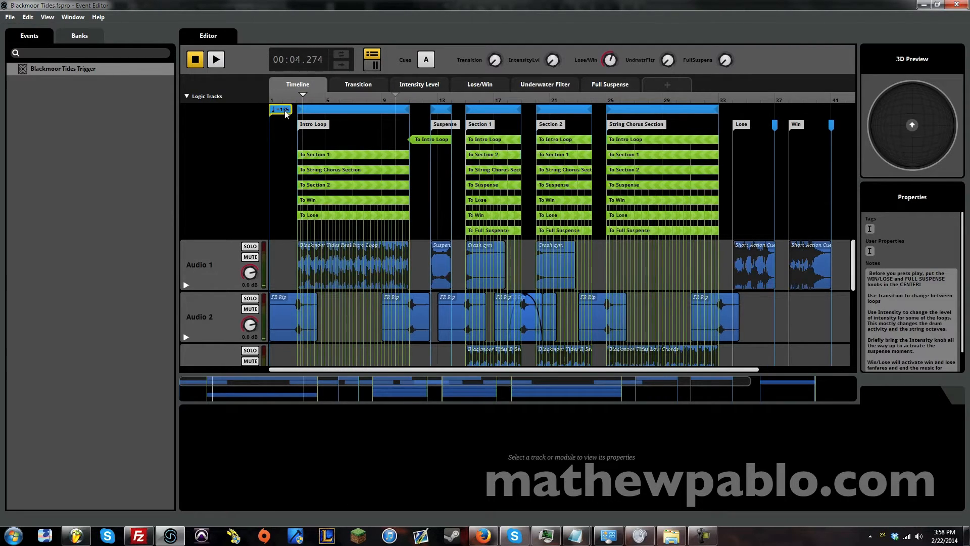
pyautogui.rightClick(279, 170)
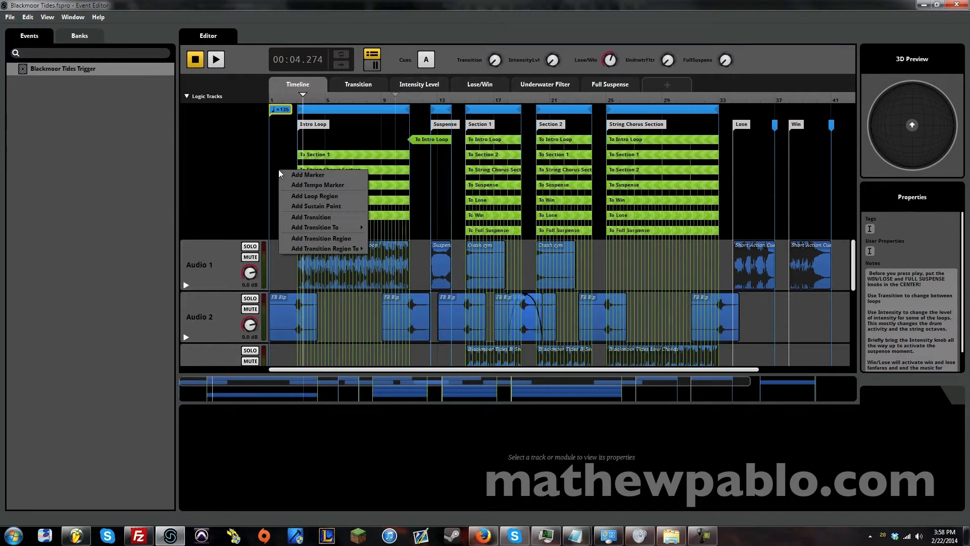
pyautogui.click(375, 150)
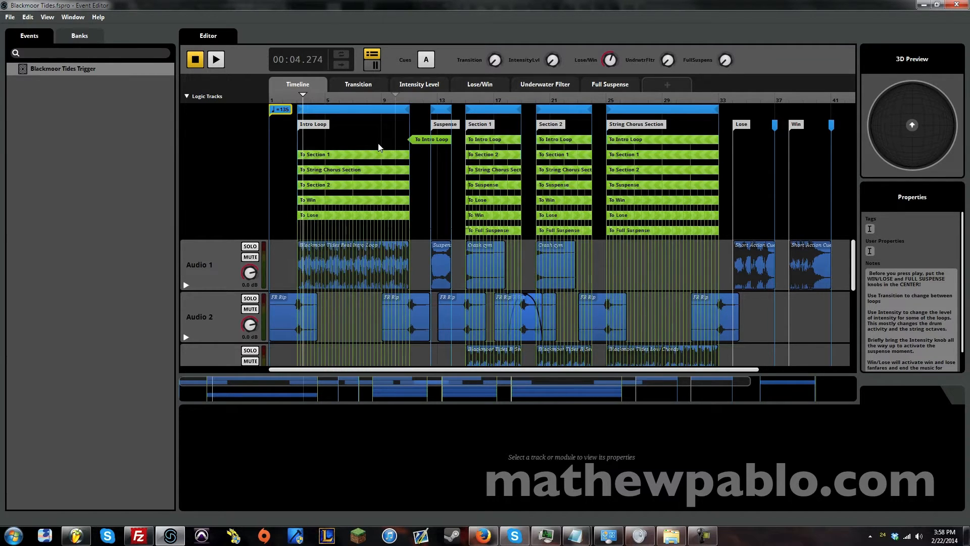
pyautogui.rightClick(378, 144)
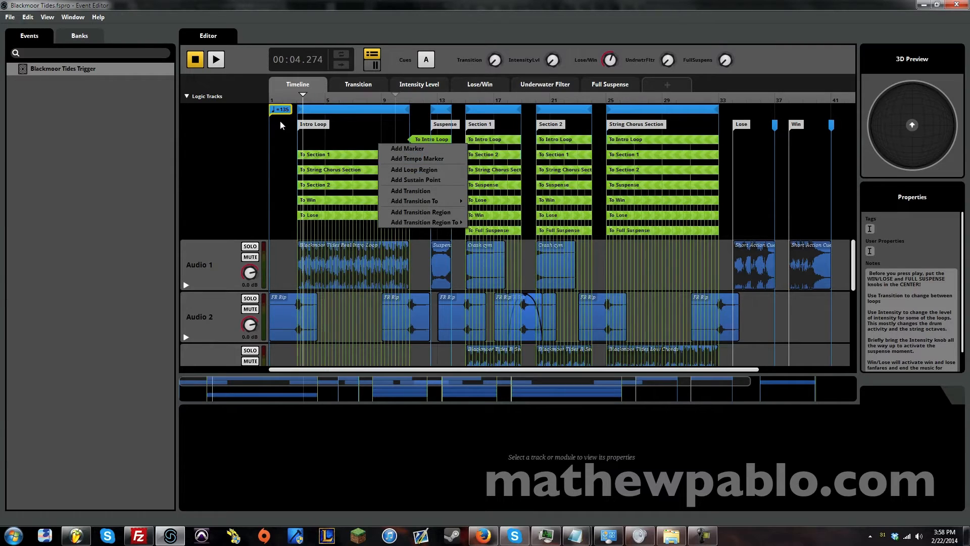
pyautogui.click(359, 136)
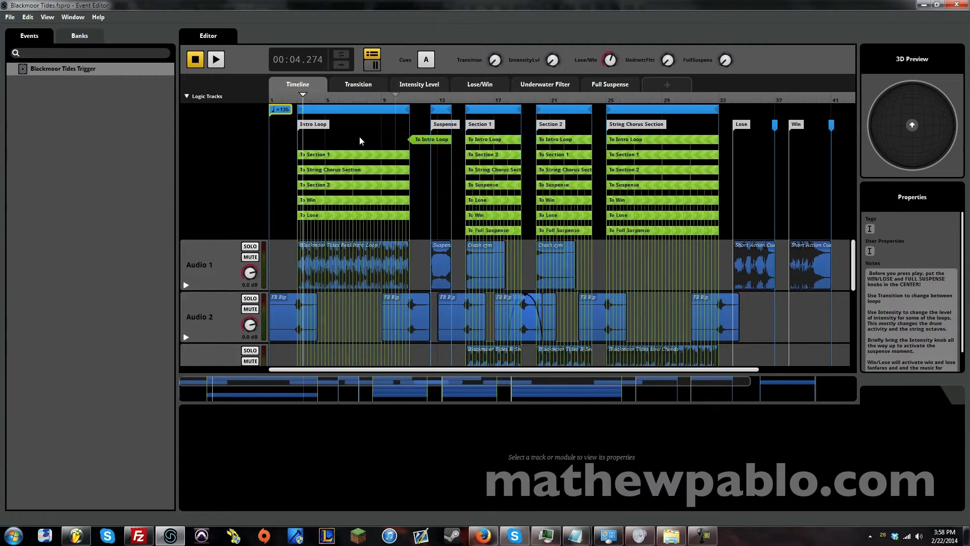
# Step: Add a trial marker inside the Intro Loop region, move it to about bar 6, and delete it
pyautogui.rightClick(359, 137)
pyautogui.click(399, 142)
pyautogui.moveTo(363, 140)
pyautogui.mouseDown()
pyautogui.moveTo(353, 248)
pyautogui.moveTo(347, 127)
pyautogui.mouseUp()
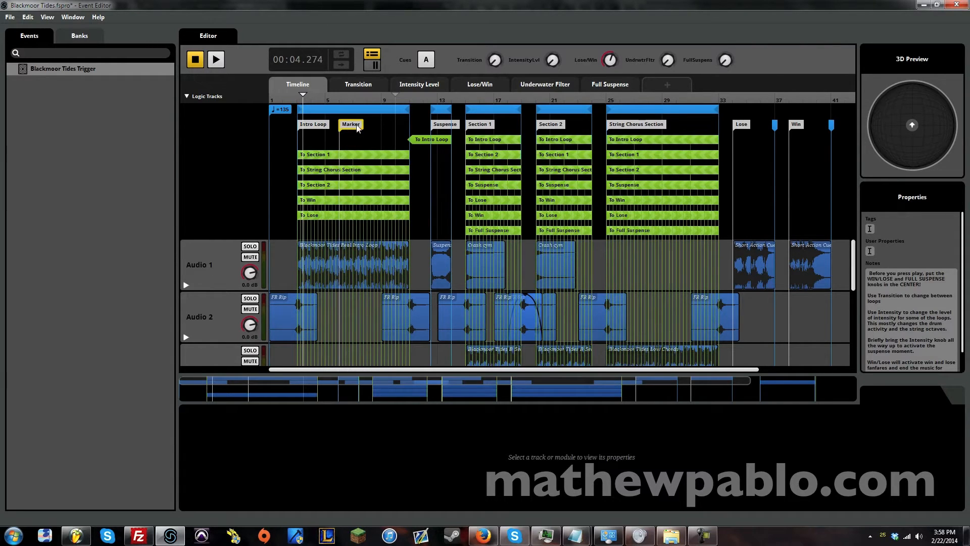
pyautogui.press('Delete')
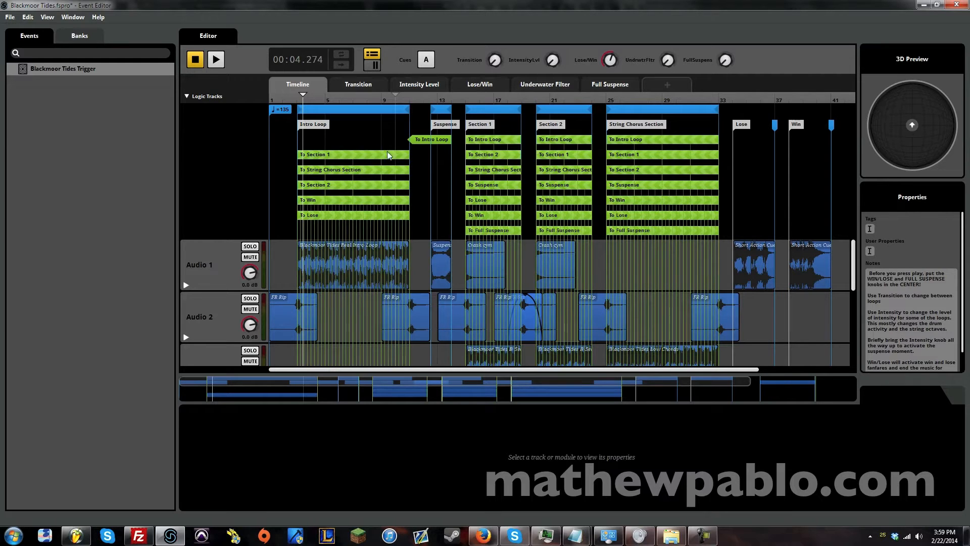
# Step: Create a new event and name it Blackmoor Tutorial
pyautogui.rightClick(110, 156)
pyautogui.click(111, 157)
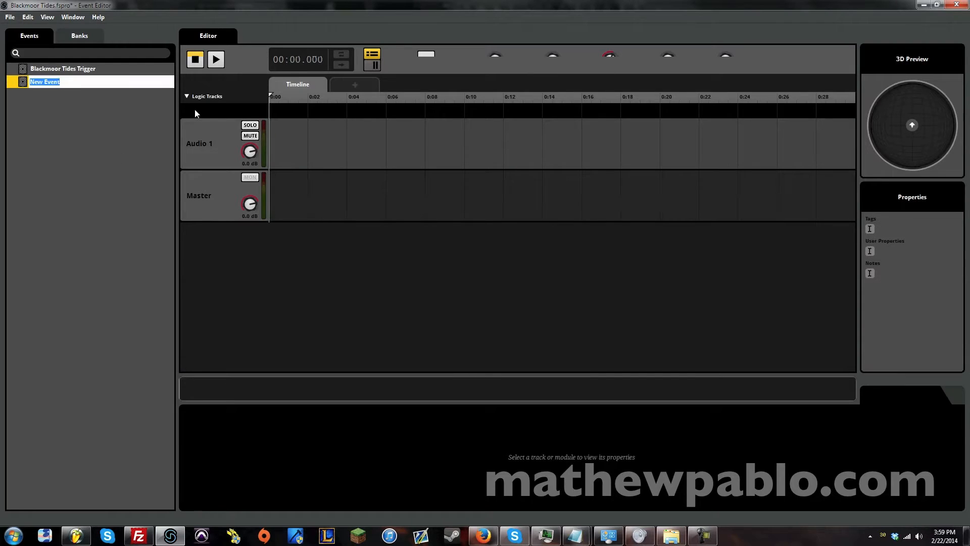
pyautogui.press('BackSpace')
pyautogui.write('Blackmoor Tutorial:')
pyautogui.press('BackSpace')
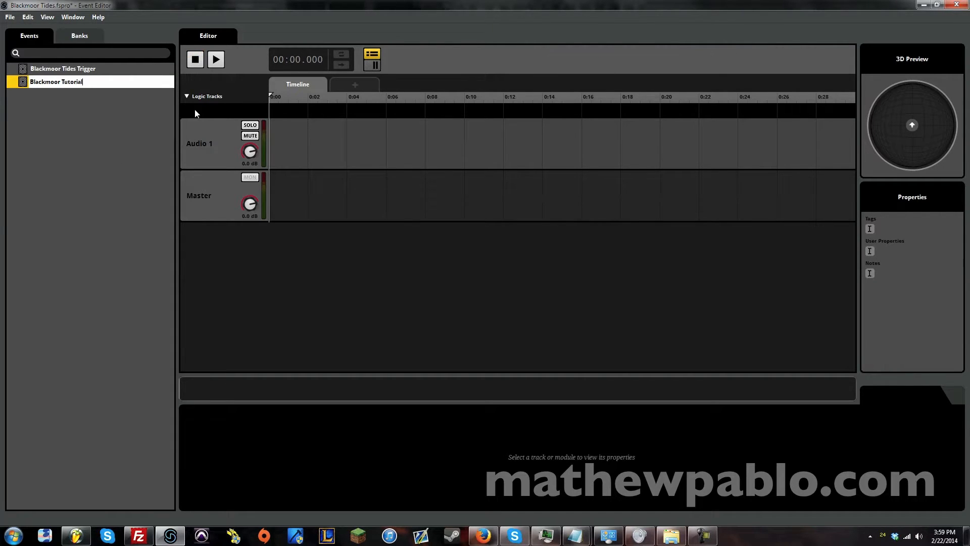
pyautogui.press('Return')
# Step: Add a tempo marker of 135 BPM to the new event and move it to the very start of the timeline
pyautogui.rightClick(275, 111)
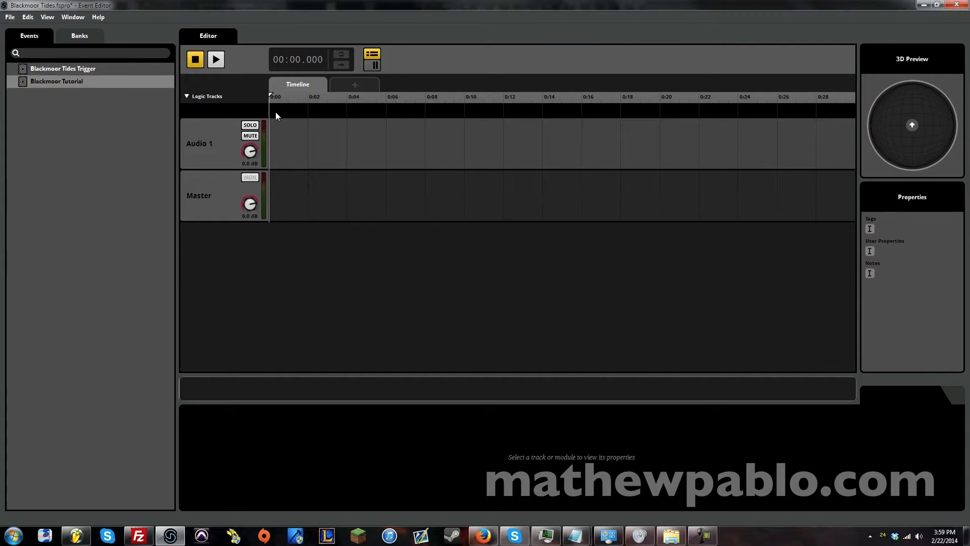
pyautogui.click(294, 125)
pyautogui.doubleClick(286, 110)
pyautogui.press('Return')
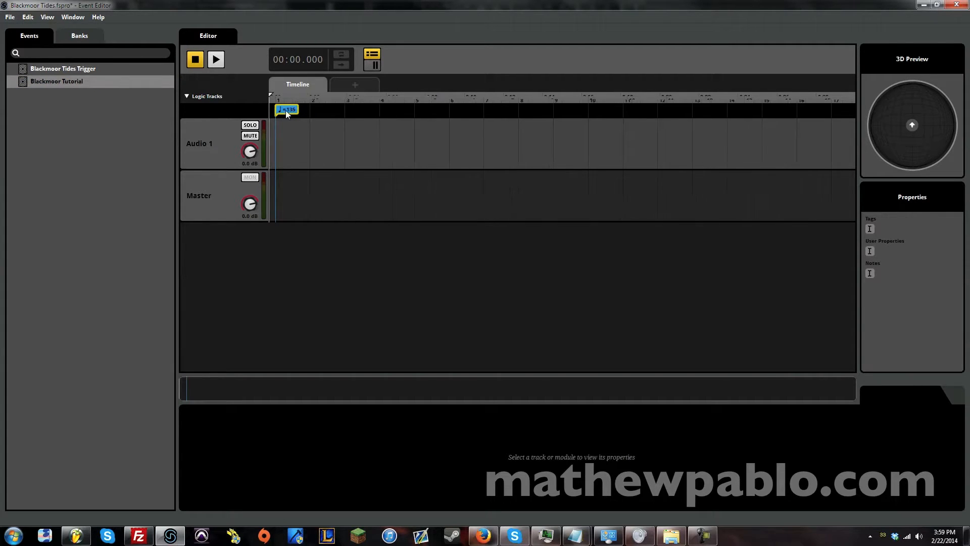
pyautogui.moveTo(286, 110); pyautogui.dragTo(280, 109)
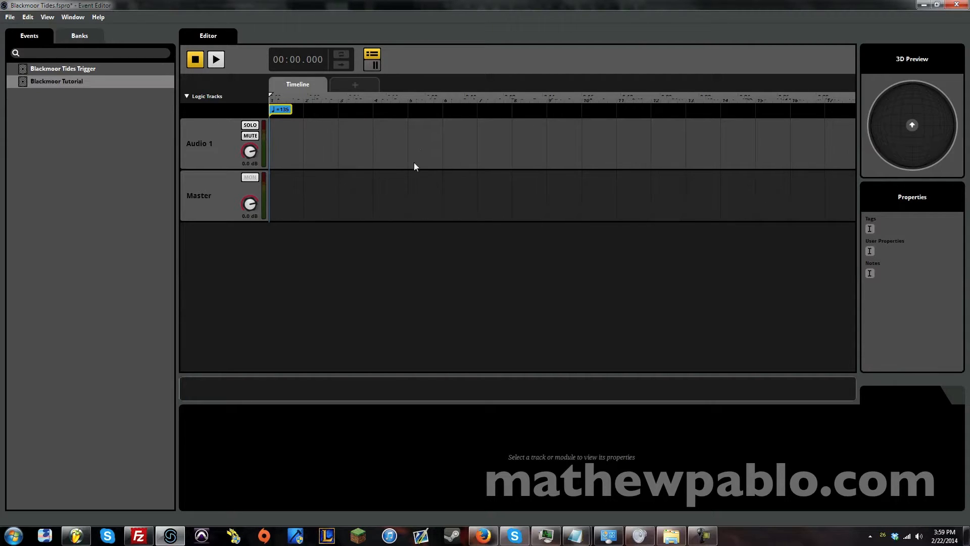
# Step: Open the project's Audio Bin and look through its imported audio files
pyautogui.click(671, 538)
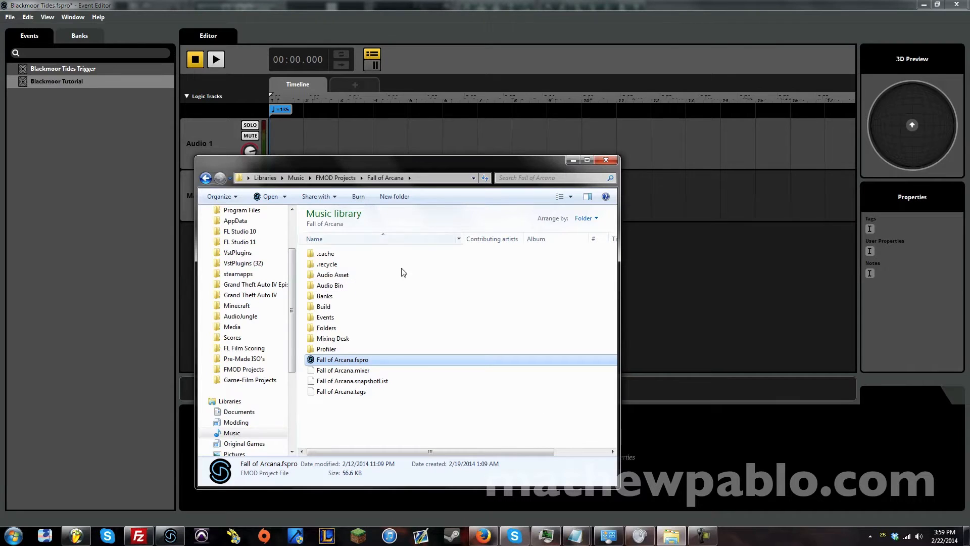
pyautogui.moveTo(380, 171); pyautogui.dragTo(613, 167)
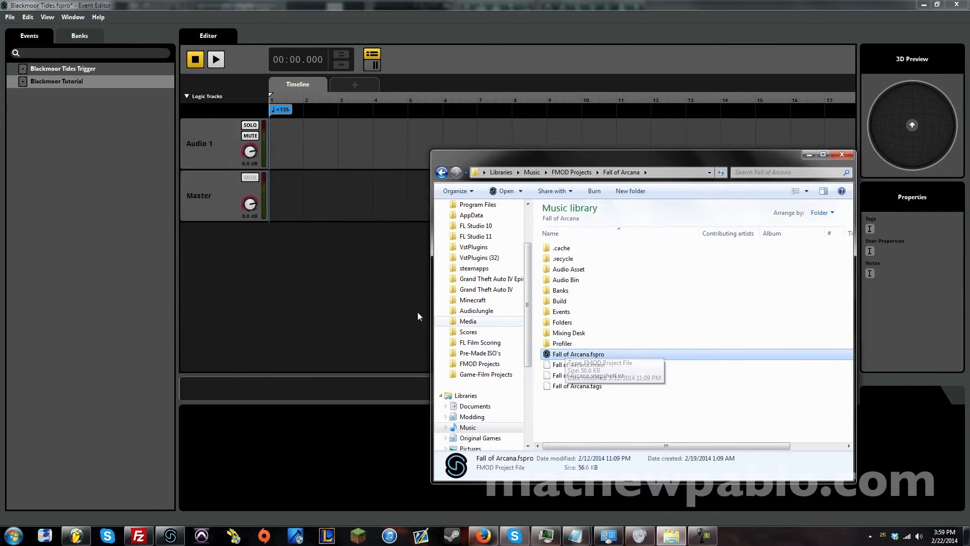
pyautogui.click(305, 282)
pyautogui.hotkey('ctrl', '3')
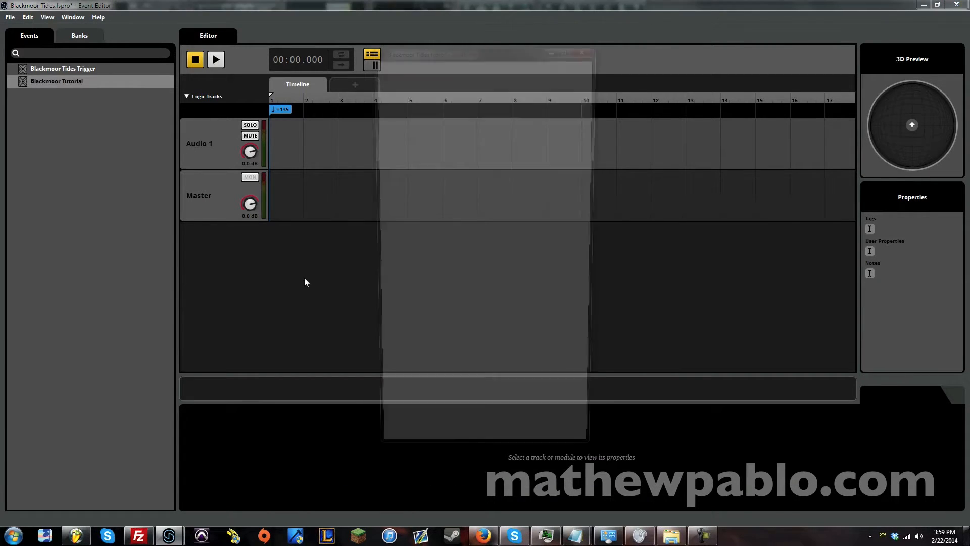
pyautogui.moveTo(481, 184); pyautogui.dragTo(317, 132)
pyautogui.click(460, 201)
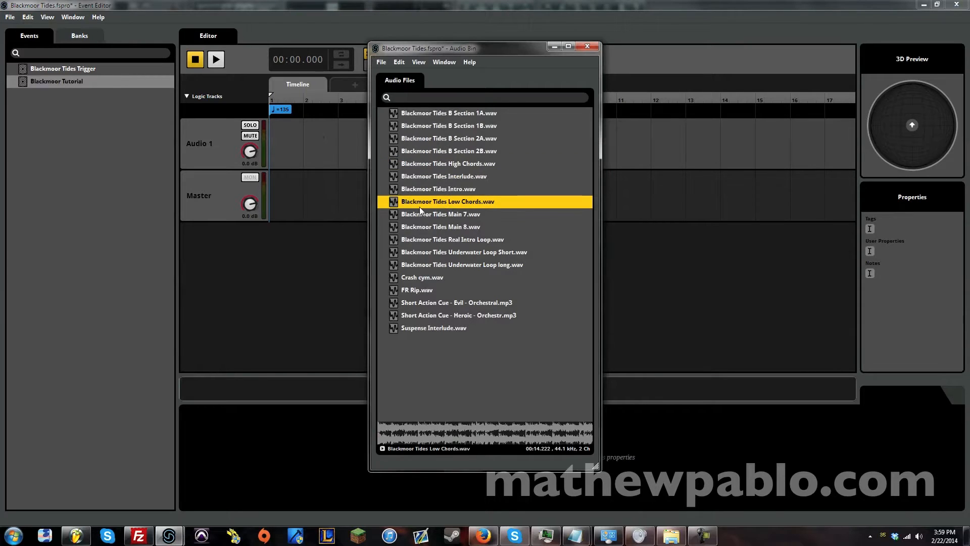
pyautogui.click(556, 387)
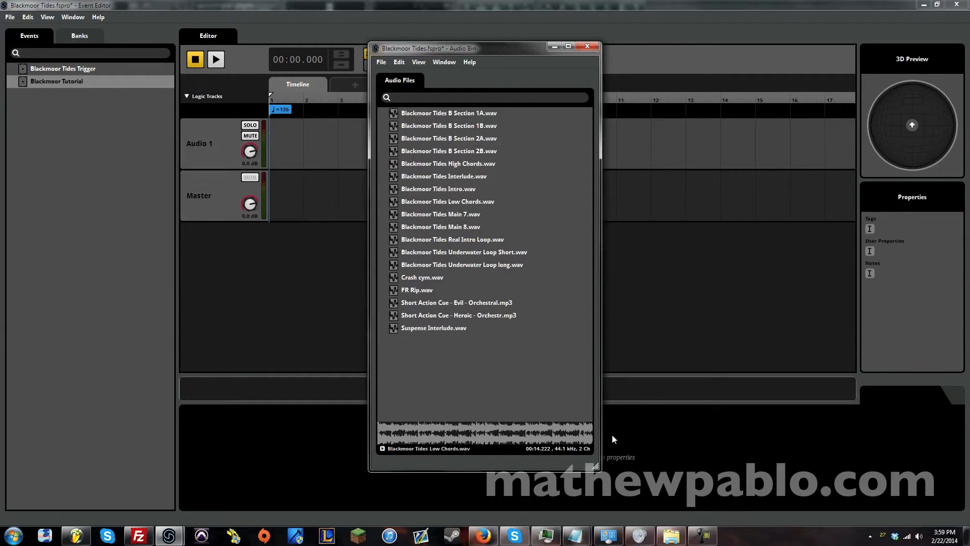
# Step: Switch to File Explorer and open the 135 BPM folder in the Music library under Looped wavs, Short Loops for Launchpad
pyautogui.click(671, 536)
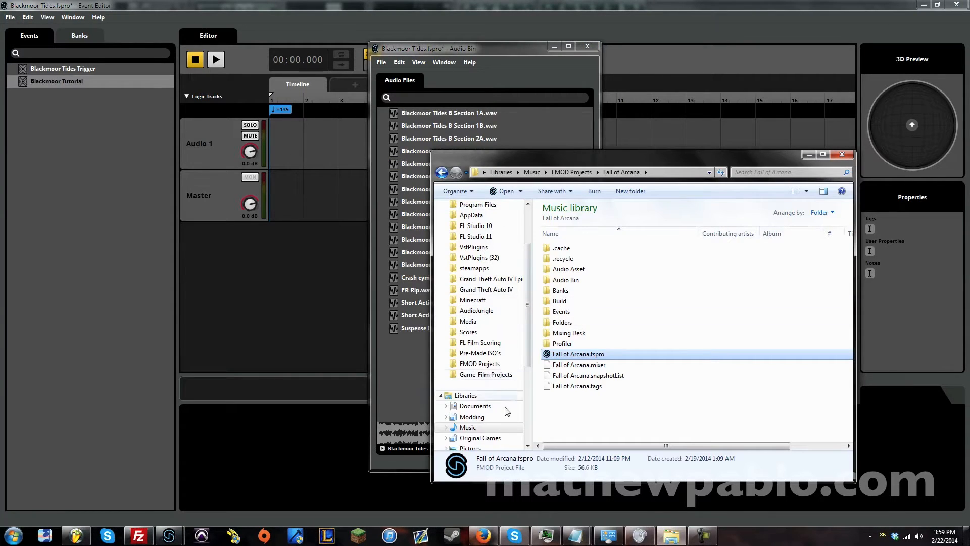
pyautogui.scroll(-3, 475, 351)
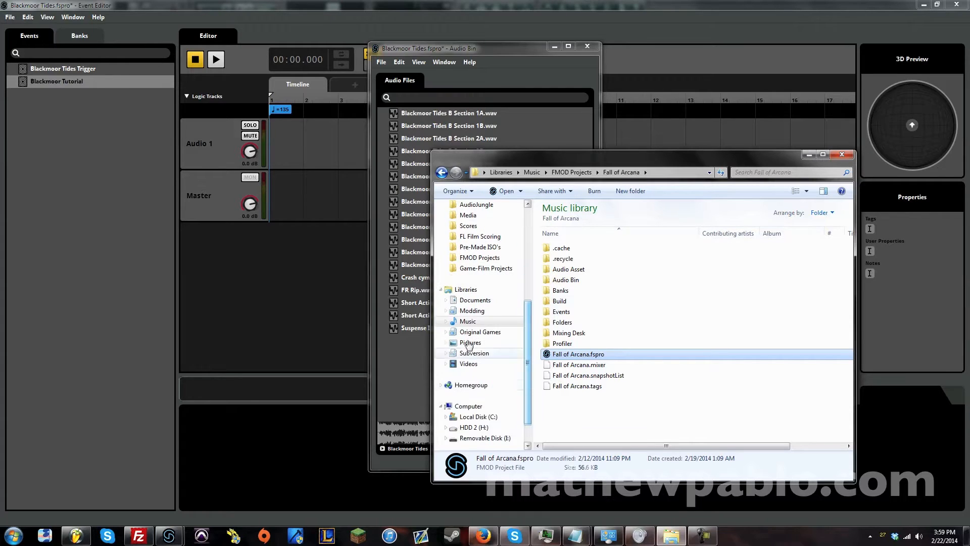
pyautogui.click(472, 310)
pyautogui.click(479, 236)
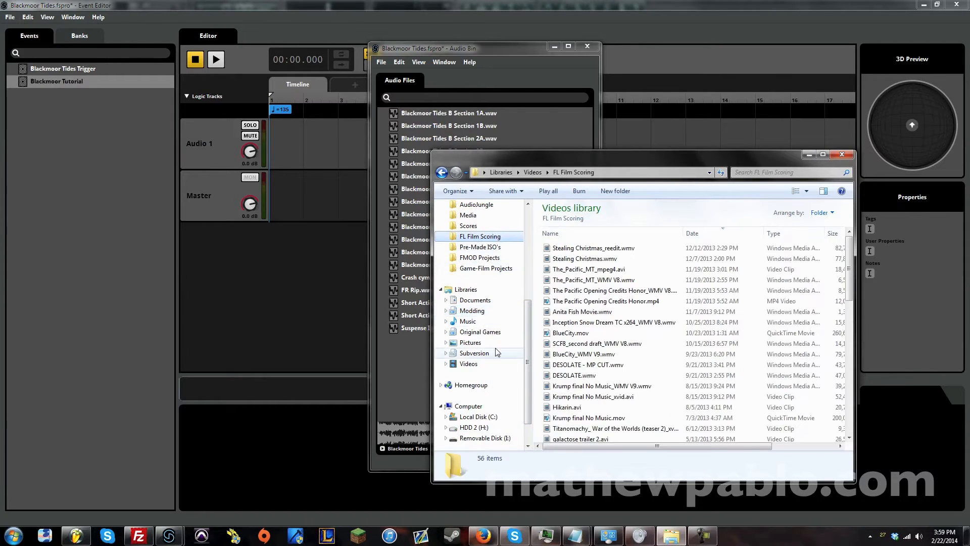
pyautogui.click(467, 322)
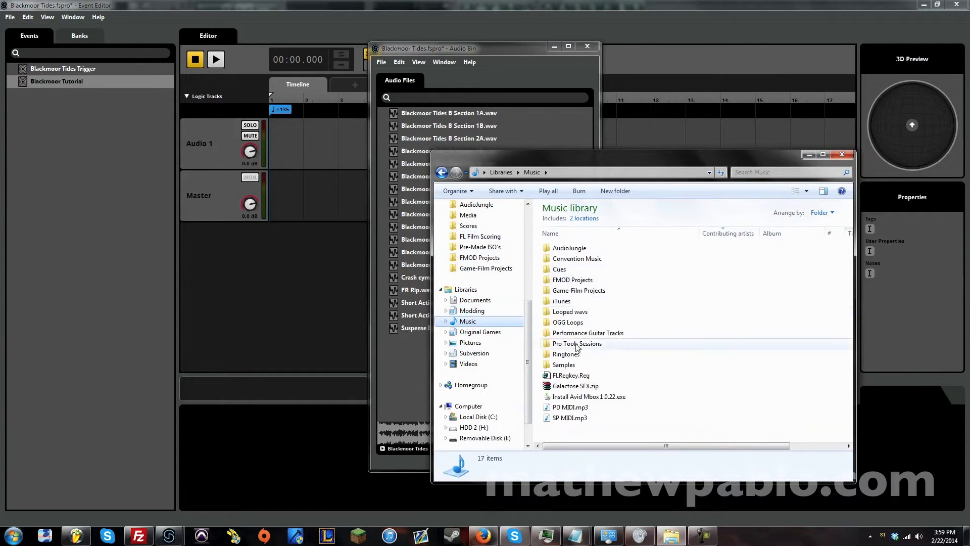
pyautogui.click(569, 313)
pyautogui.doubleClick(569, 313)
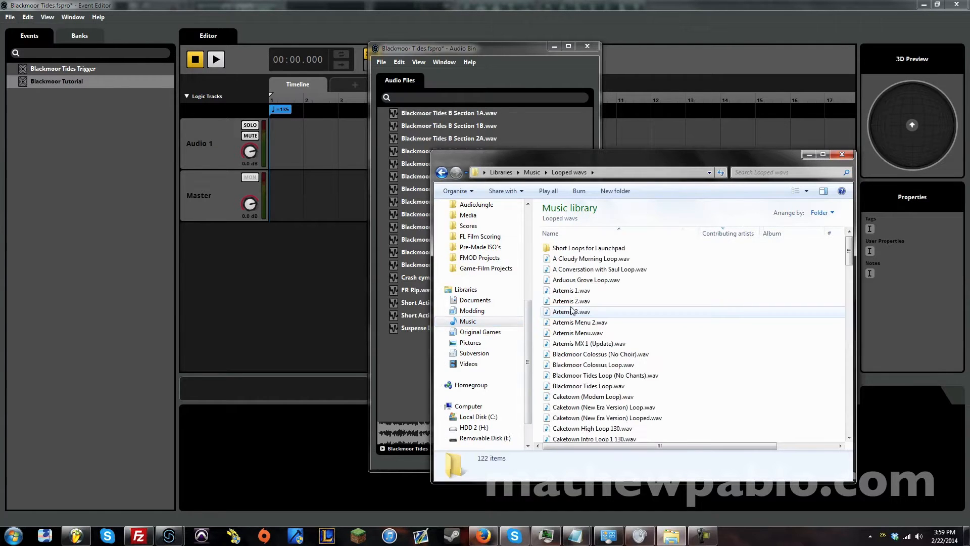
pyautogui.click(586, 333)
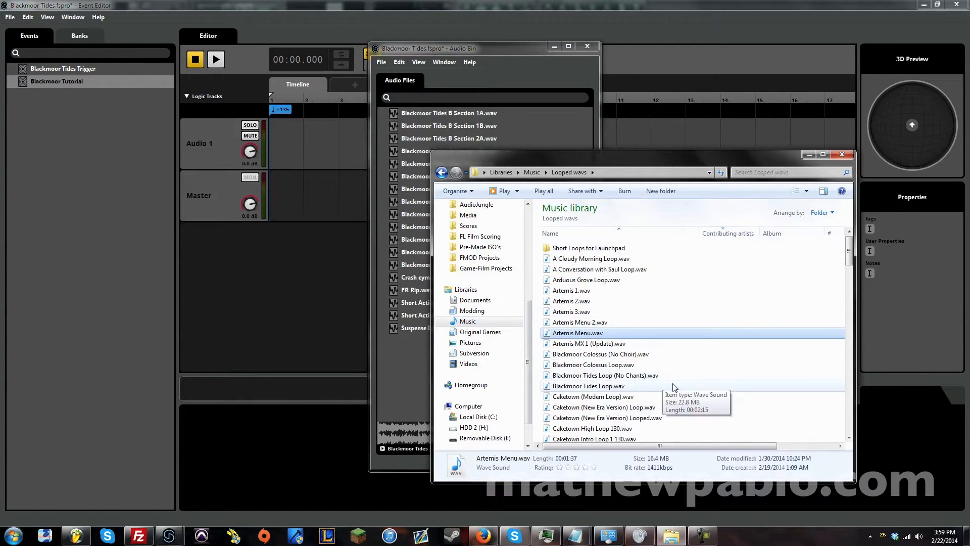
pyautogui.scroll(-6, 631, 379)
pyautogui.scroll(6, 658, 381)
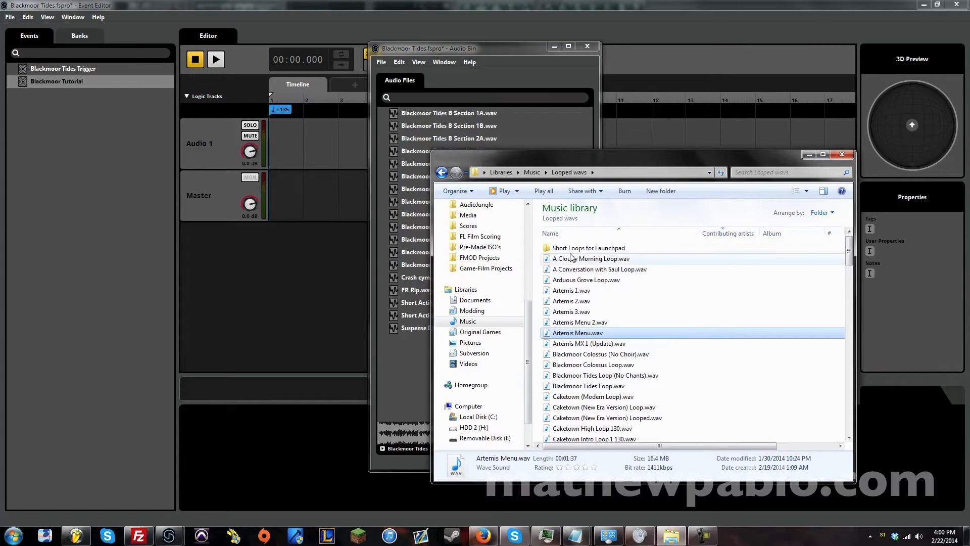
pyautogui.doubleClick(571, 248)
pyautogui.doubleClick(574, 280)
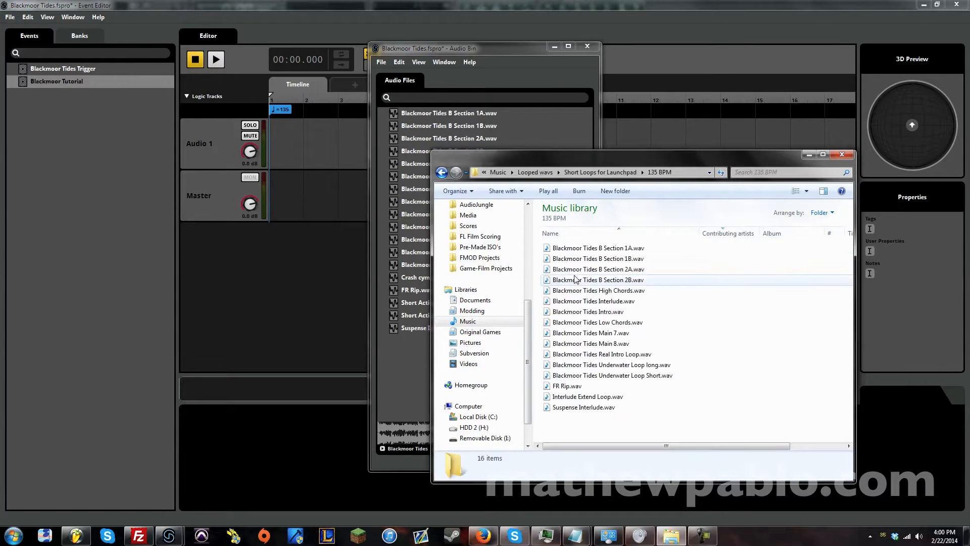
# Step: Place Blackmoor Tides Intro.wav at the start of the Audio 1 track and move the Audio Bin window clear of the clip
pyautogui.moveTo(576, 312); pyautogui.dragTo(307, 144)
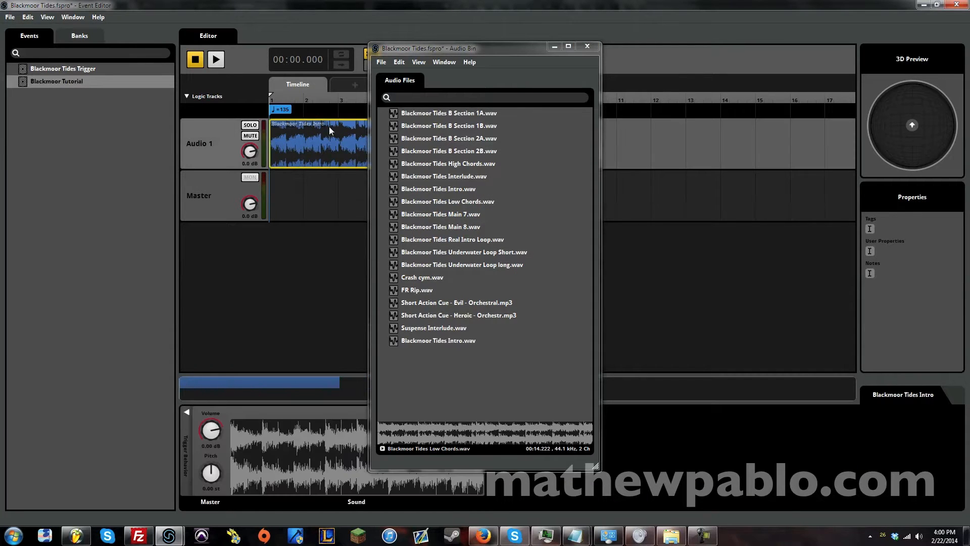
pyautogui.moveTo(459, 47); pyautogui.dragTo(683, 69)
pyautogui.click(317, 96)
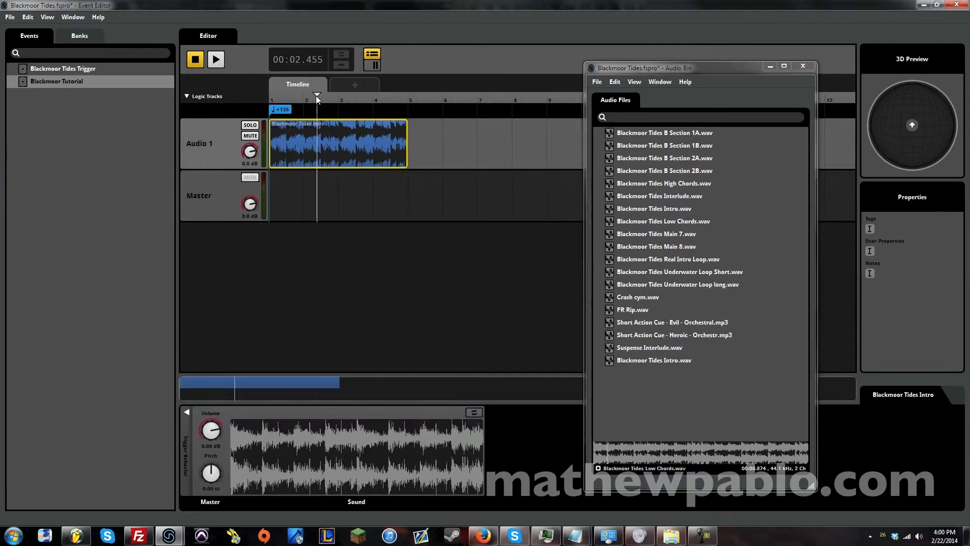
# Step: Stop the audio preview, close the Audio Bin window, and play the Blackmoor Tides Intro clip through its end on the timeline
pyautogui.press('space')
pyautogui.click(194, 63)
pyautogui.click(597, 469)
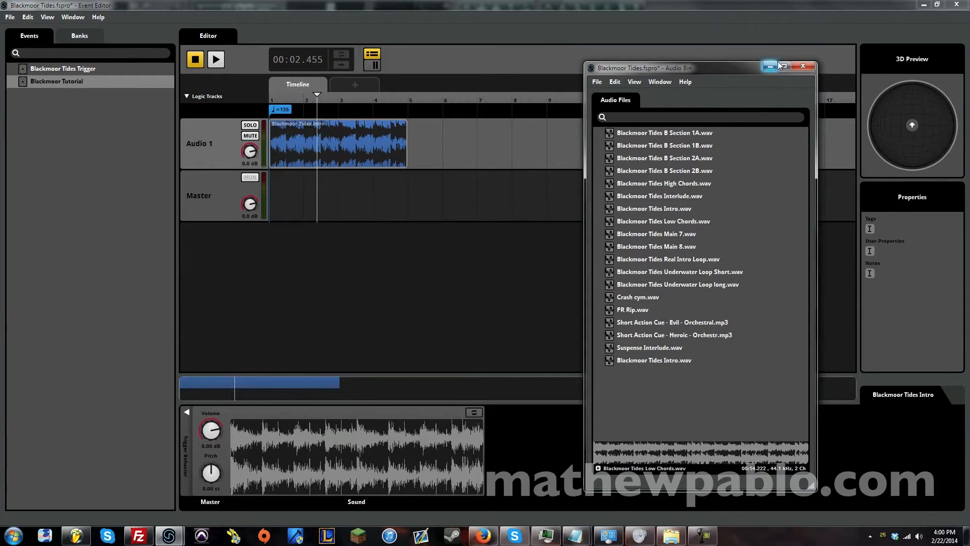
pyautogui.click(803, 66)
pyautogui.click(216, 66)
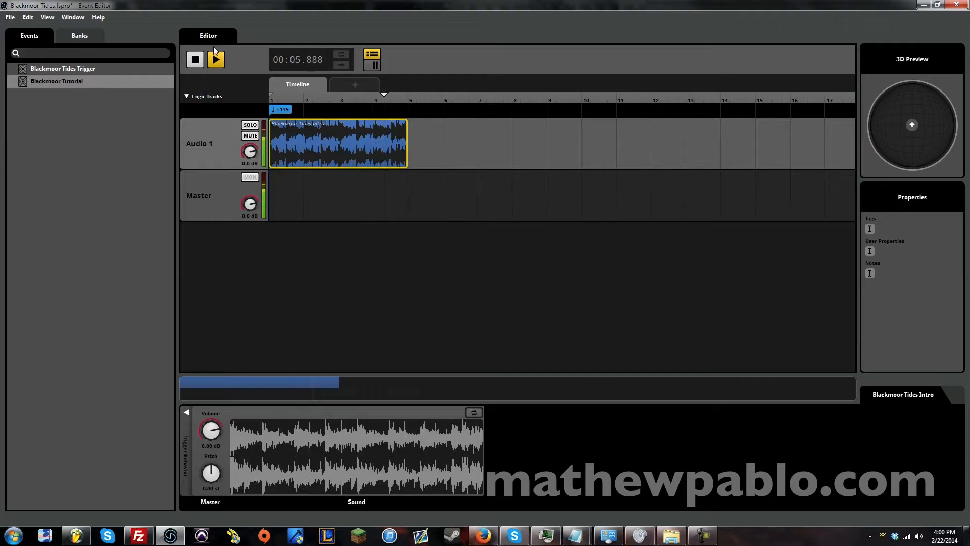
pyautogui.click(195, 63)
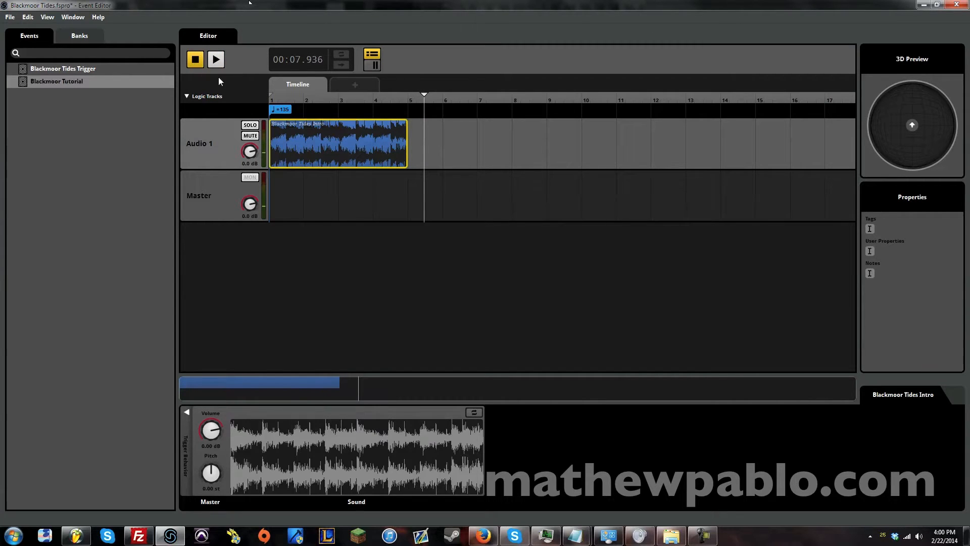
# Step: Add a loop region spanning the Blackmoor Tides Intro clip, keeping the tempo marker at the very start of the timeline
pyautogui.rightClick(312, 142)
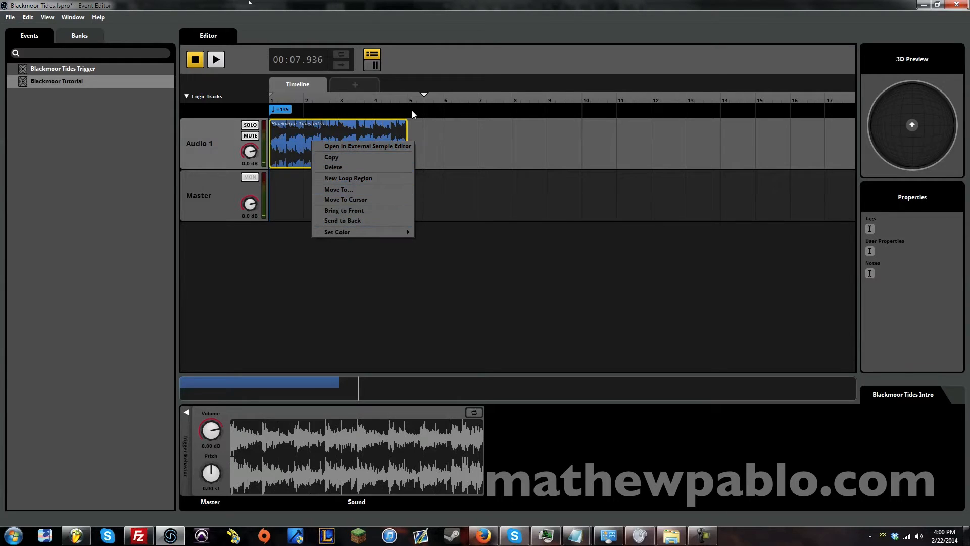
pyautogui.rightClick(336, 113)
pyautogui.rightClick(312, 140)
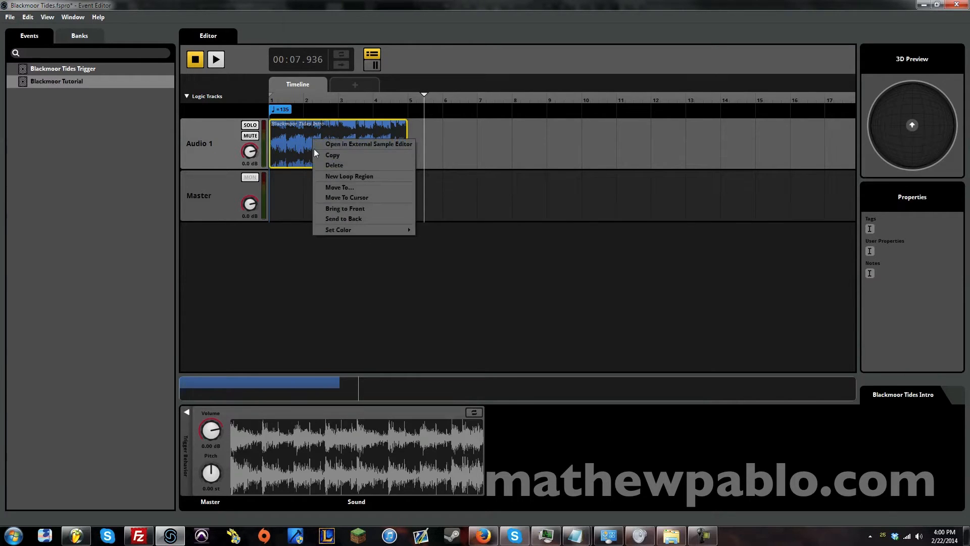
pyautogui.click(332, 176)
pyautogui.moveTo(298, 111); pyautogui.dragTo(266, 132)
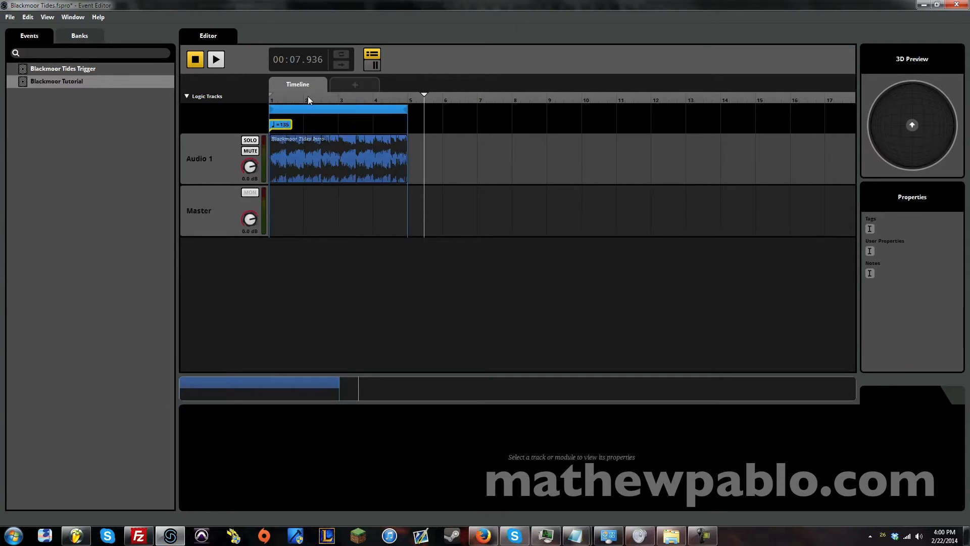
# Step: Play from near bar 4 across the end of the intro's loop region to check how it loops
pyautogui.click(389, 96)
pyautogui.press('space')
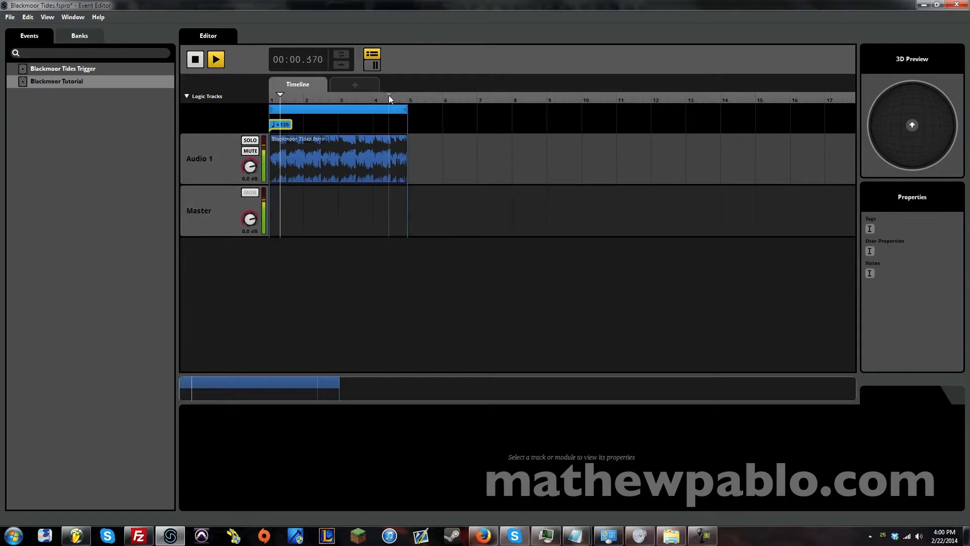
pyautogui.press('space')
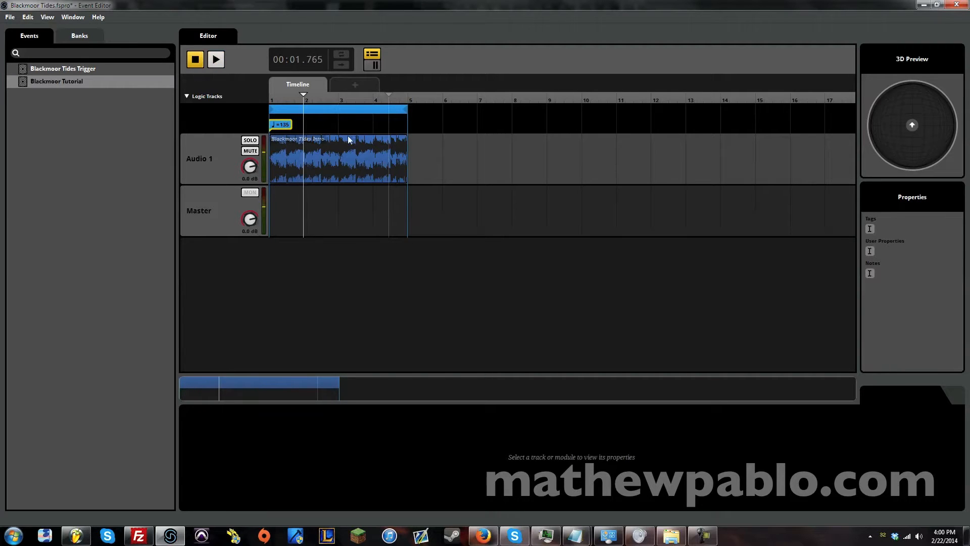
# Step: Place Blackmoor Tides B Section 2B.wav from the 135 BPM folder on Audio 1 at bar 6 and listen to part of it
pyautogui.click(680, 535)
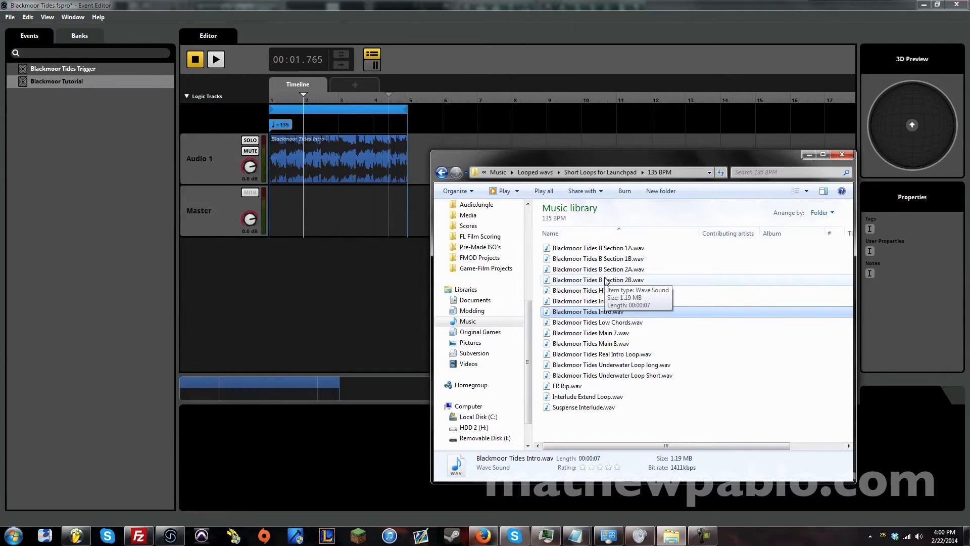
pyautogui.moveTo(610, 285); pyautogui.dragTo(481, 176)
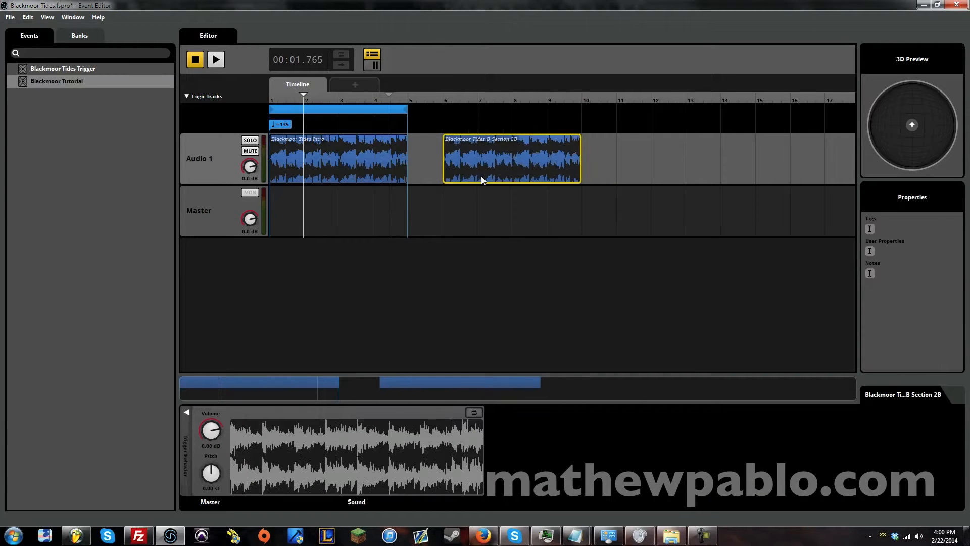
pyautogui.click(458, 99)
pyautogui.press('space')
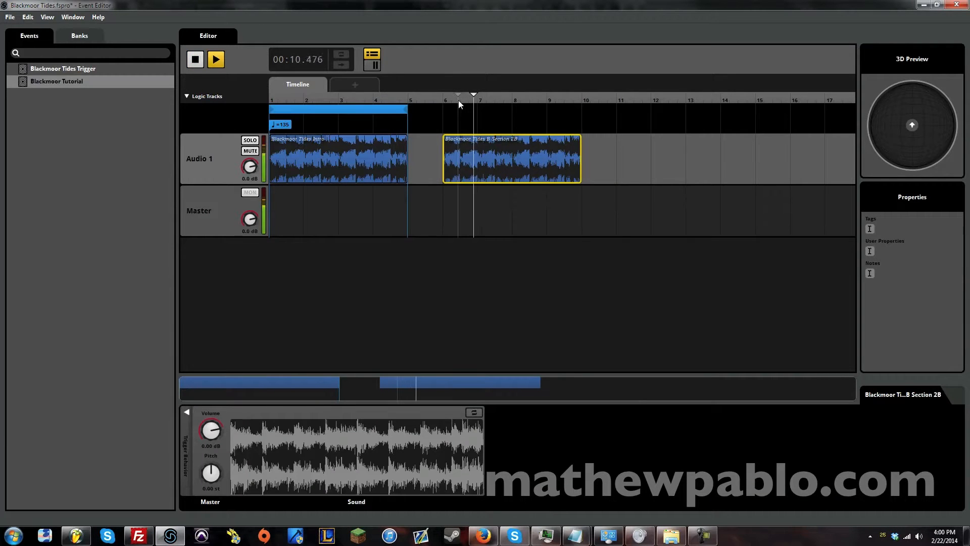
pyautogui.click(671, 535)
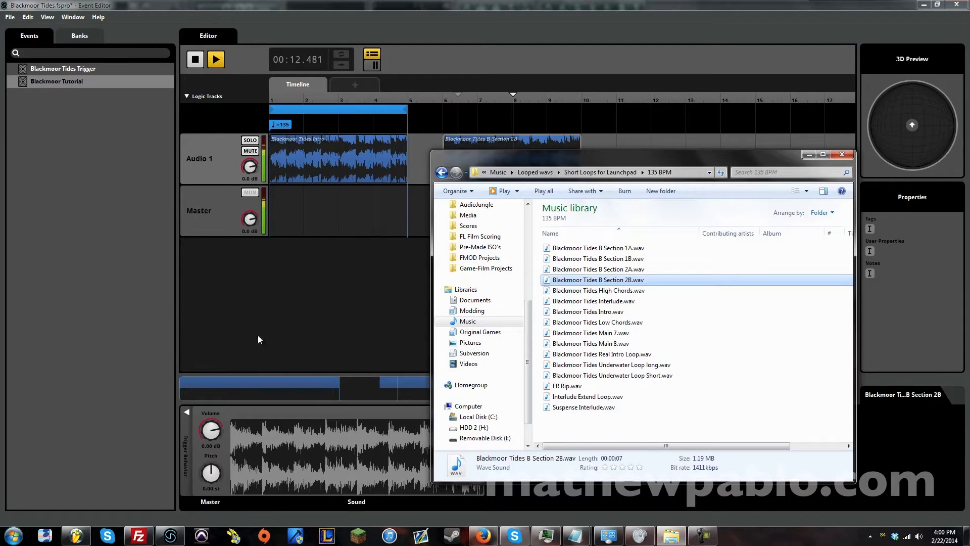
pyautogui.click(198, 61)
pyautogui.click(198, 60)
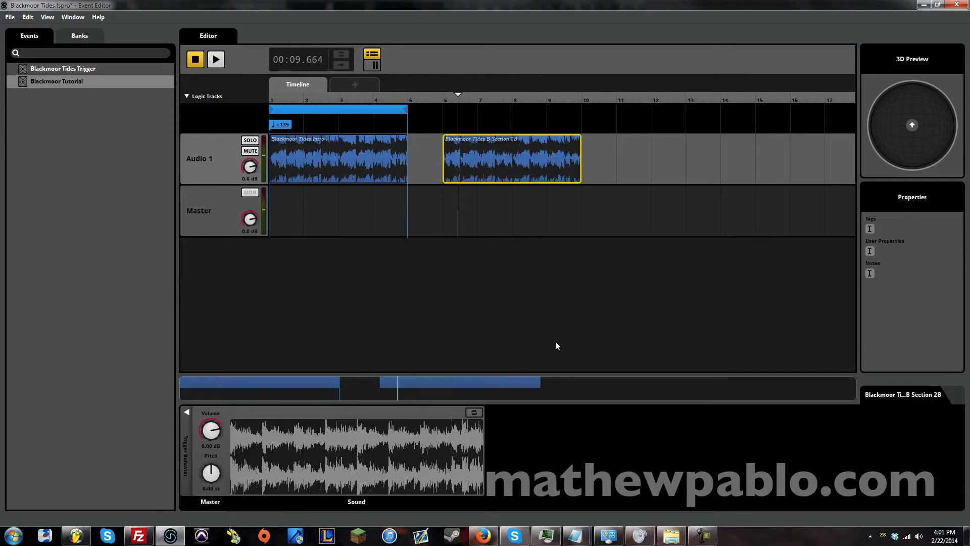
# Step: Add a loop region spanning the B Section 2B clip, and play across the end of the intro loop
pyautogui.rightClick(506, 164)
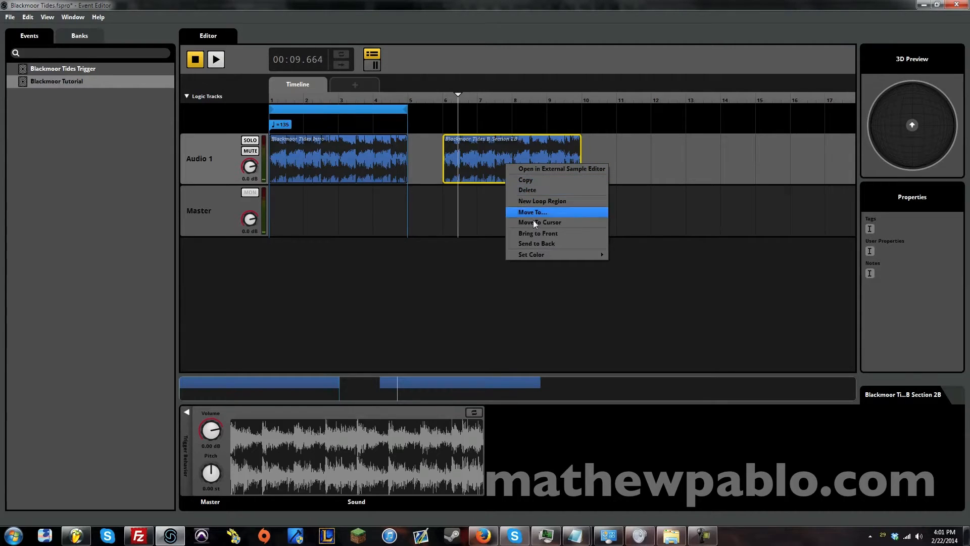
pyautogui.click(543, 201)
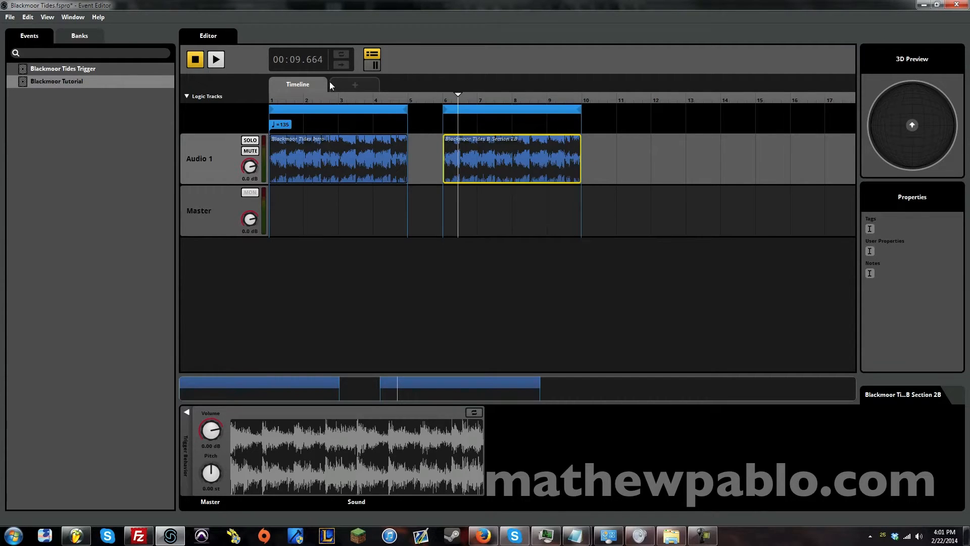
pyautogui.click(384, 99)
pyautogui.press('space')
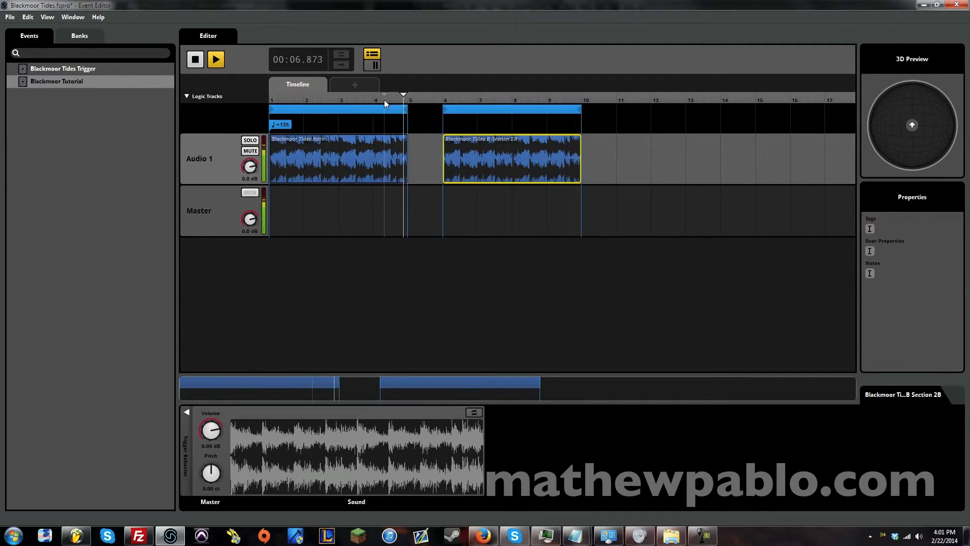
pyautogui.press('space')
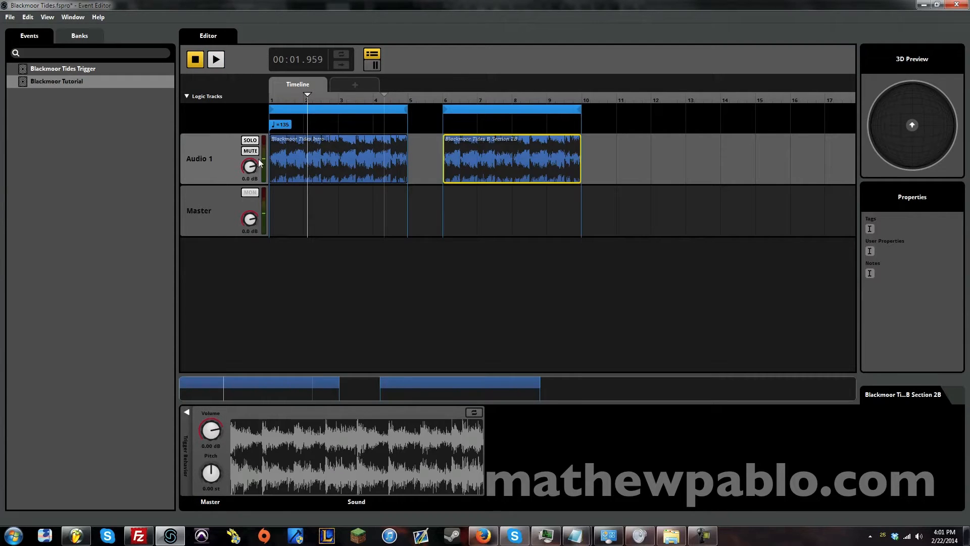
# Step: Add a second audio track and move the B Section 2B clip down onto it, keeping it at bar 6
pyautogui.rightClick(219, 172)
pyautogui.click(225, 176)
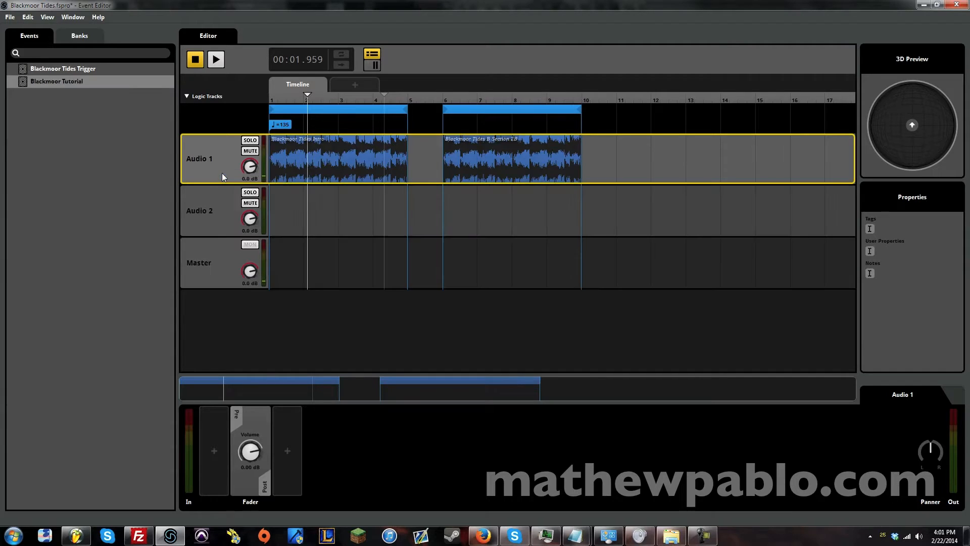
pyautogui.moveTo(505, 160); pyautogui.dragTo(503, 205)
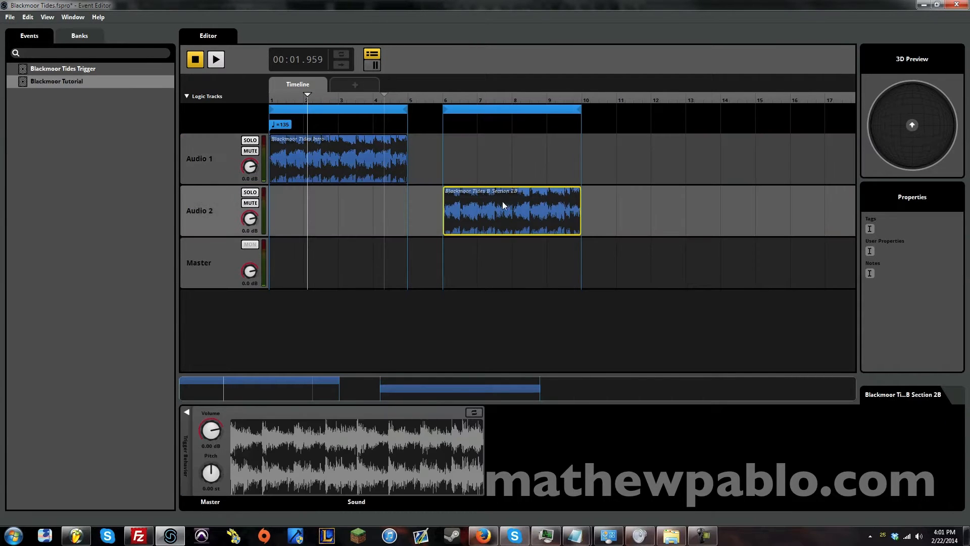
# Step: Play the end of the intro loop again with the two clips on separate tracks
pyautogui.click(387, 97)
pyautogui.press('space')
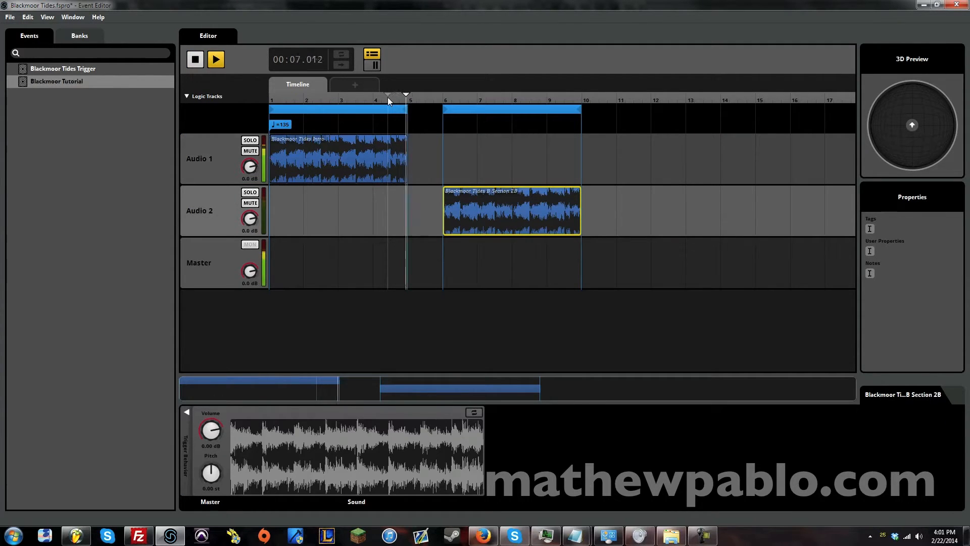
pyautogui.press('space')
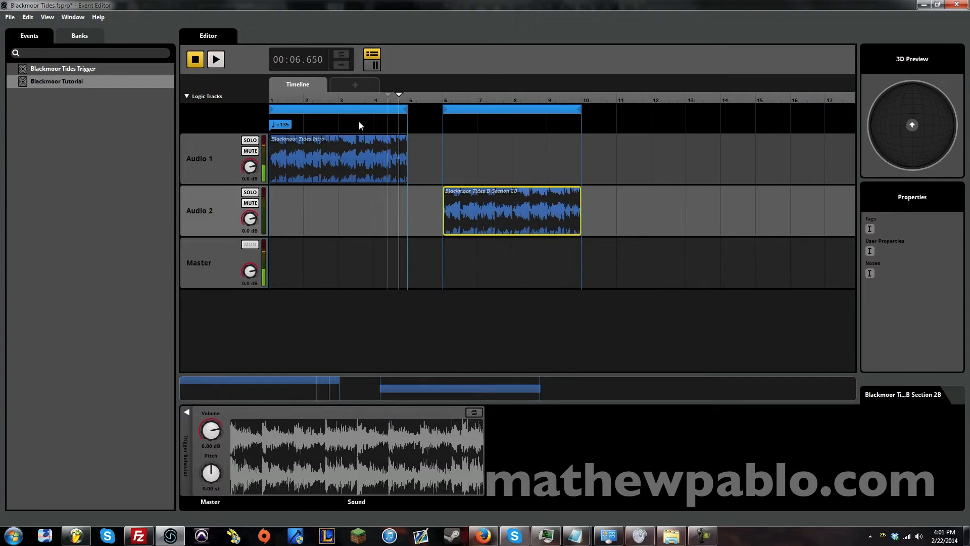
# Step: Add a transition region to the logic tracks and stretch it over the full intro loop, from bar 1 to bar 5
pyautogui.rightClick(359, 121)
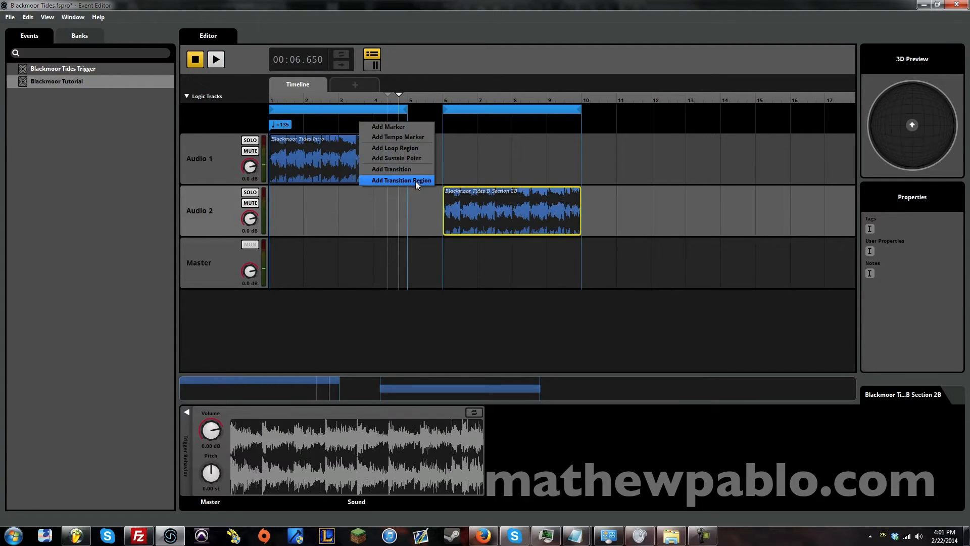
pyautogui.click(415, 180)
pyautogui.moveTo(374, 126); pyautogui.dragTo(407, 140)
pyautogui.rightClick(357, 141)
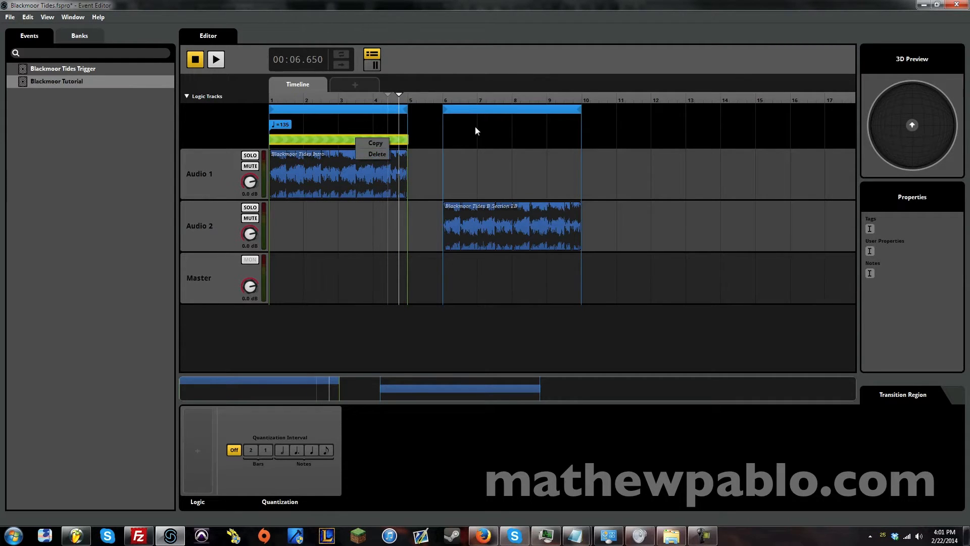
# Step: Add a marker named Loop 1 and move it to the start of the intro loop at bar 1
pyautogui.rightClick(356, 130)
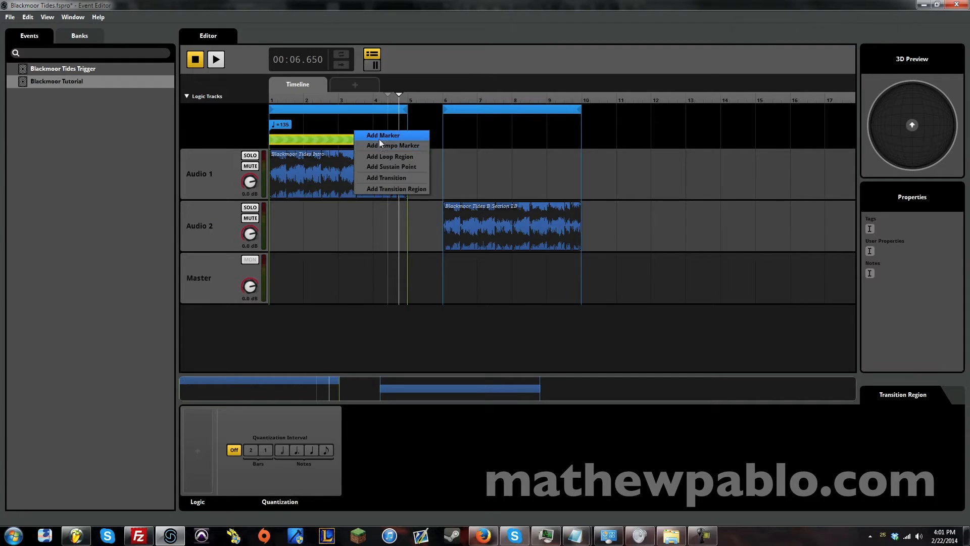
pyautogui.click(379, 139)
pyautogui.click(367, 124)
pyautogui.click(368, 124)
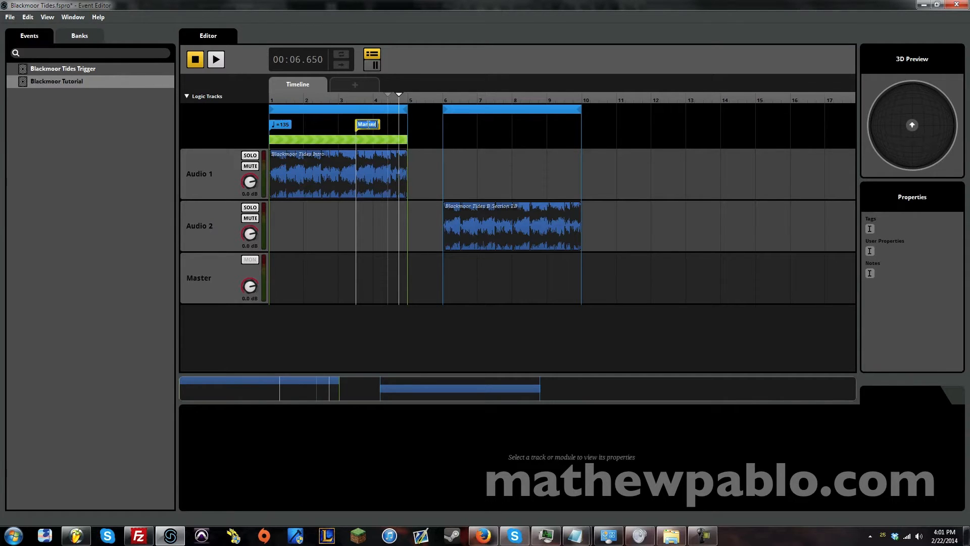
pyautogui.write('Loop 1')
pyautogui.press('Return')
pyautogui.moveTo(368, 128); pyautogui.dragTo(275, 127)
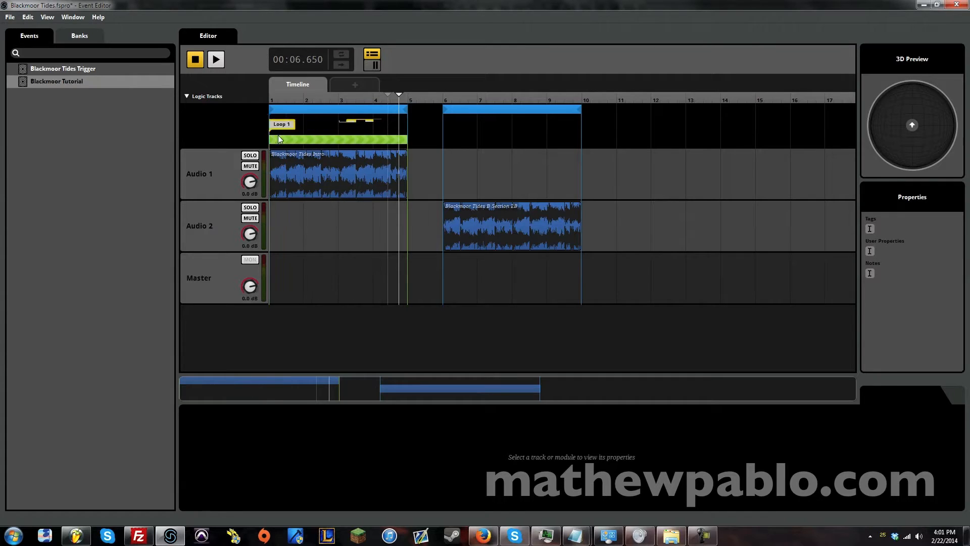
pyautogui.click(300, 144)
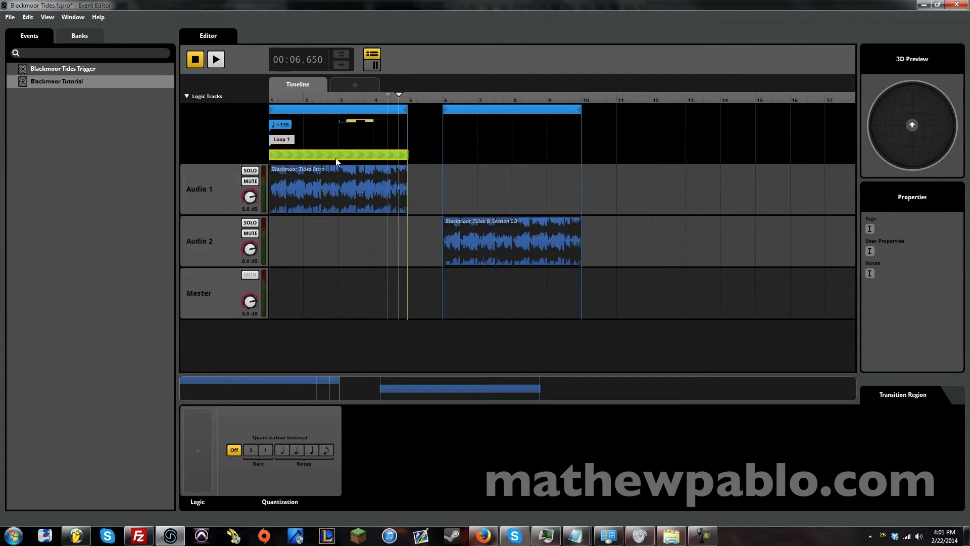
# Step: Add a marker named Loop 2 and align it with the start of the second loop region at bar 6
pyautogui.rightClick(451, 137)
pyautogui.moveTo(497, 195)
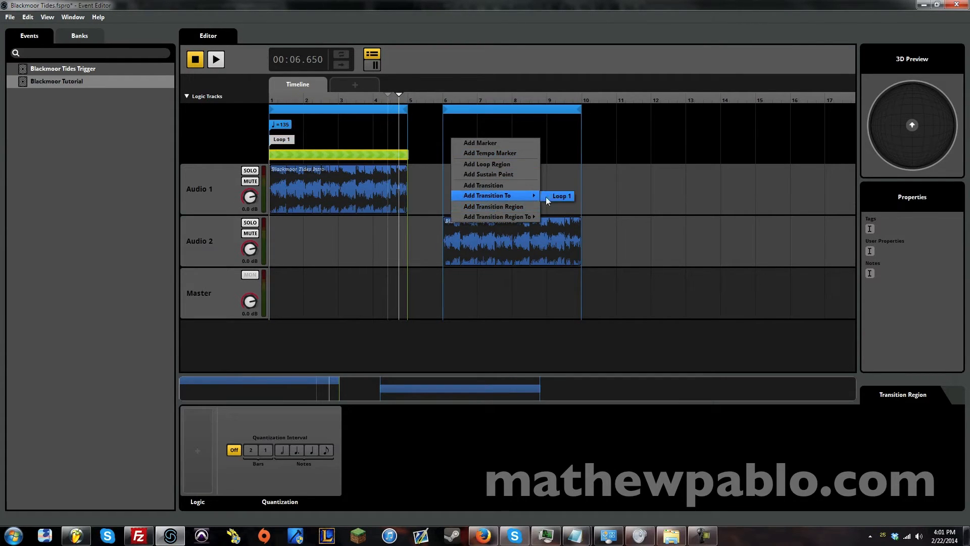
pyautogui.click(494, 144)
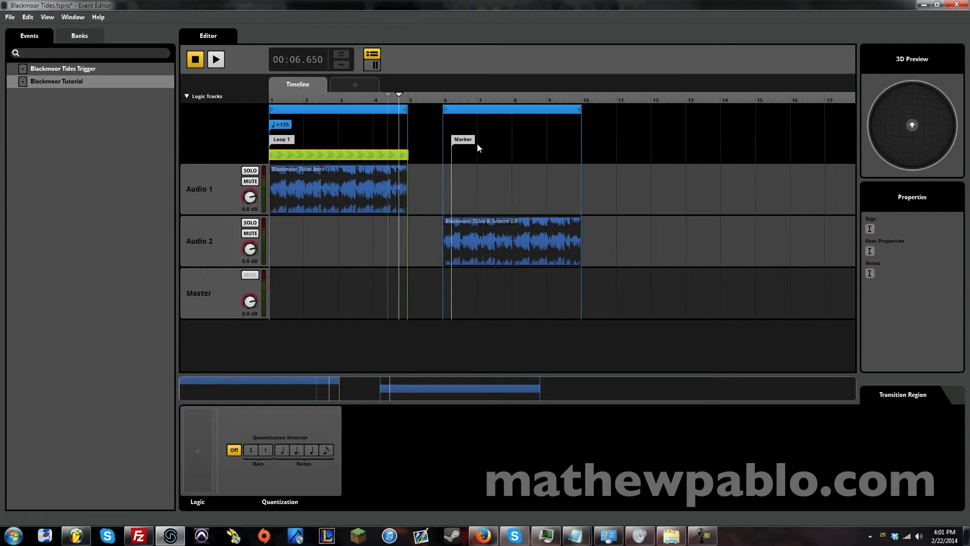
pyautogui.write('Loop 2')
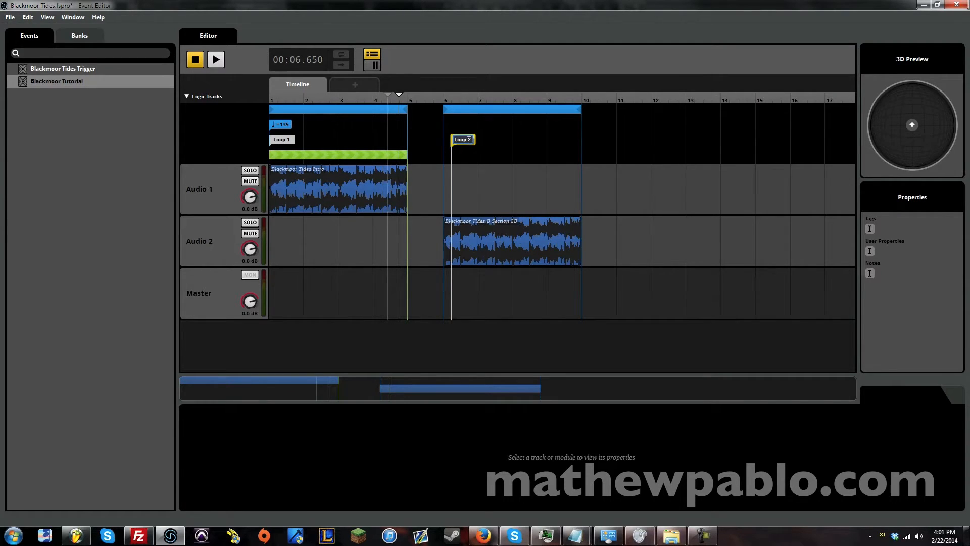
pyautogui.press('Return')
pyautogui.moveTo(456, 141); pyautogui.dragTo(451, 147)
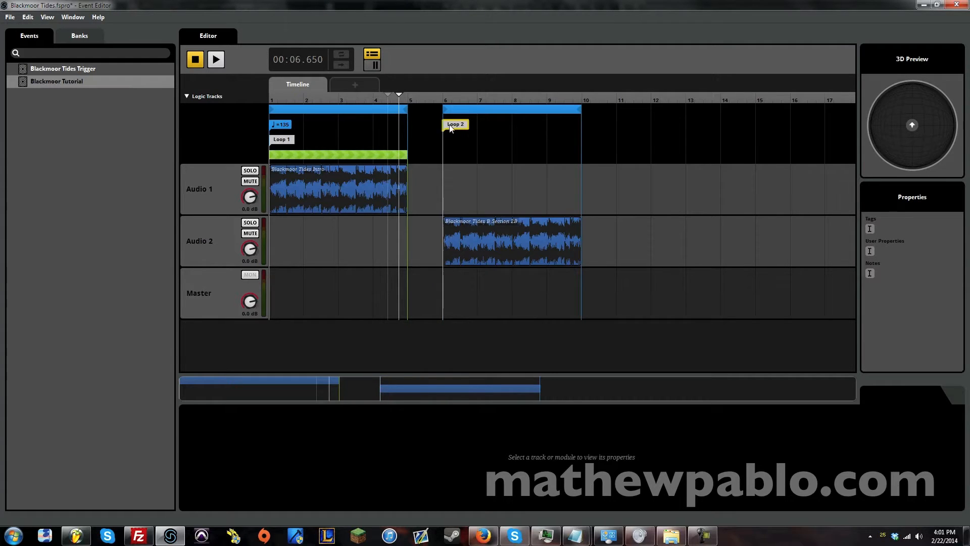
# Step: Add a transition region to Loop 1 and stretch it over the whole second loop, from bar 6 to bar 10
pyautogui.rightClick(463, 153)
pyautogui.moveTo(510, 229)
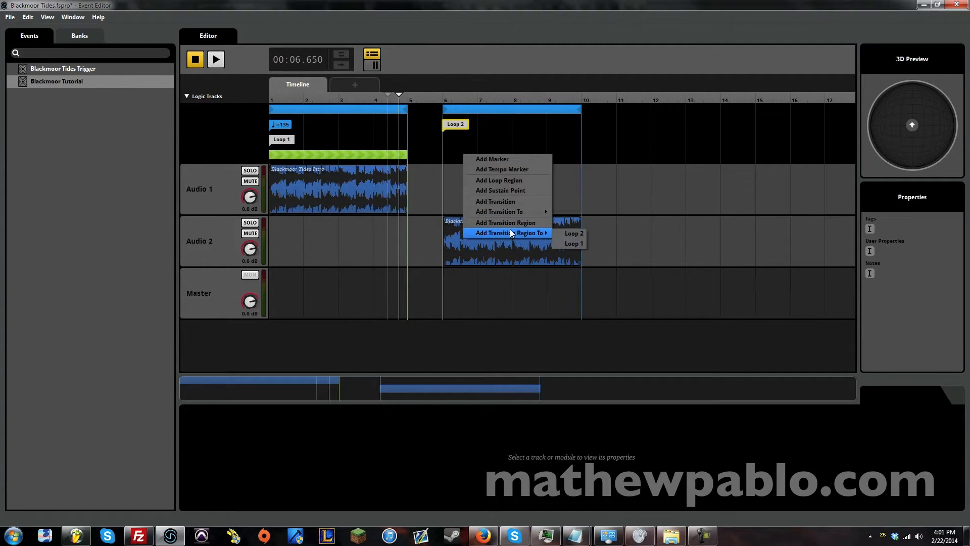
pyautogui.click(571, 233)
pyautogui.moveTo(480, 156); pyautogui.dragTo(581, 163)
# Step: Set the intro transition region's destination to Loop 2 and place the playhead inside the intro loop at about 3.05 seconds
pyautogui.click(360, 153)
pyautogui.rightClick(360, 154)
pyautogui.moveTo(378, 160)
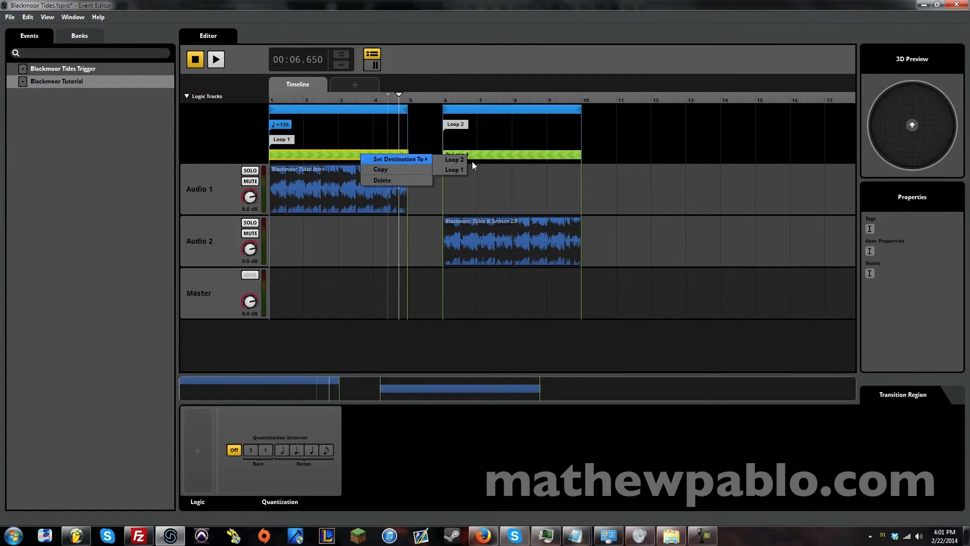
pyautogui.click(459, 169)
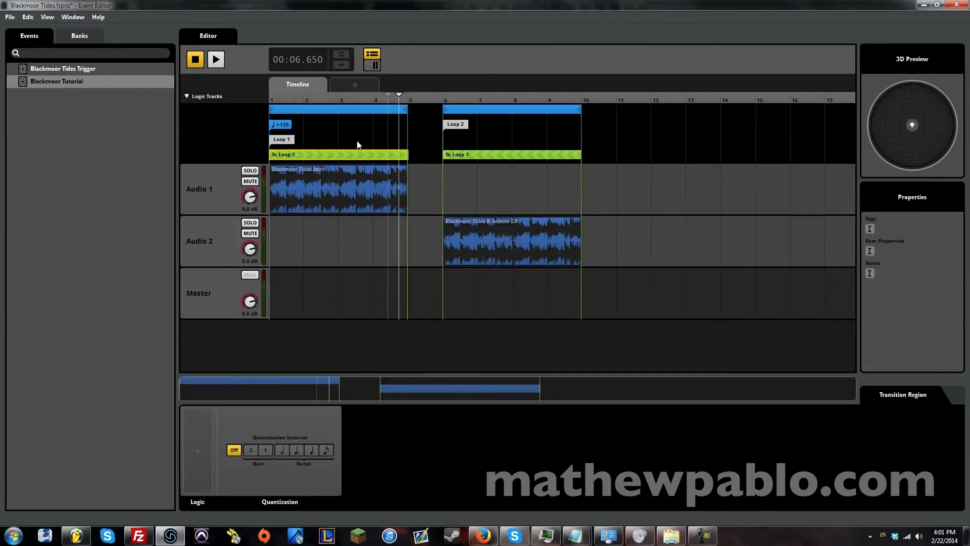
pyautogui.click(329, 95)
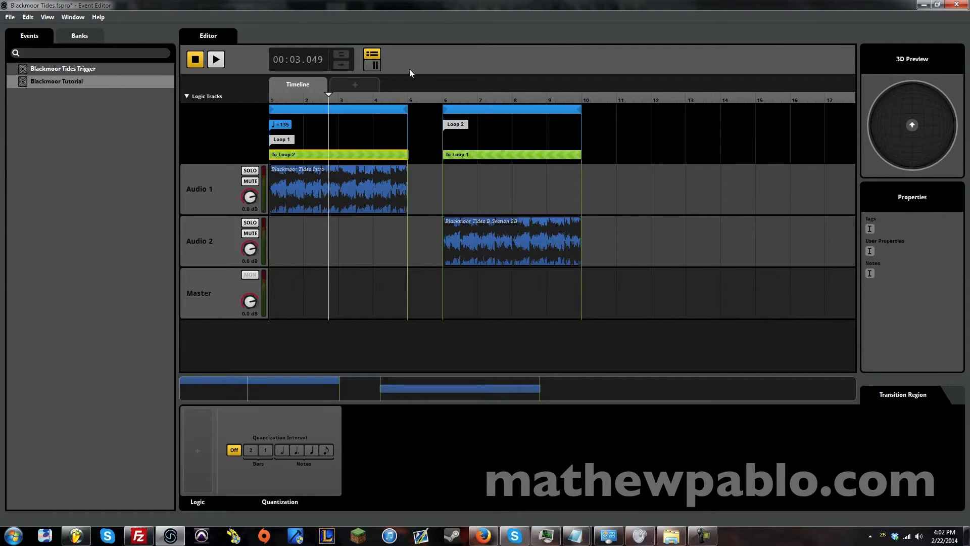
# Step: Add an event parameter named Transition with a range of 0 to 1
pyautogui.click(359, 84)
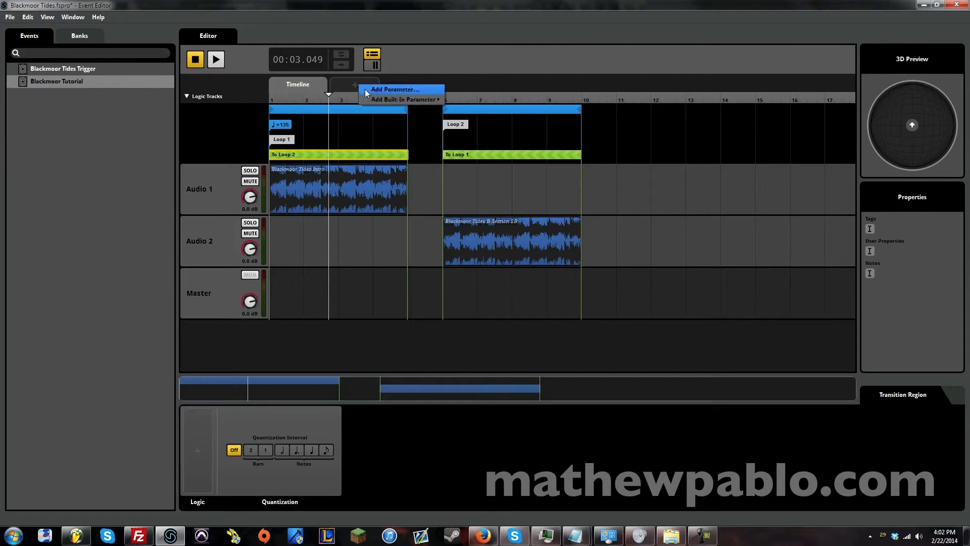
pyautogui.click(412, 90)
pyautogui.write('T')
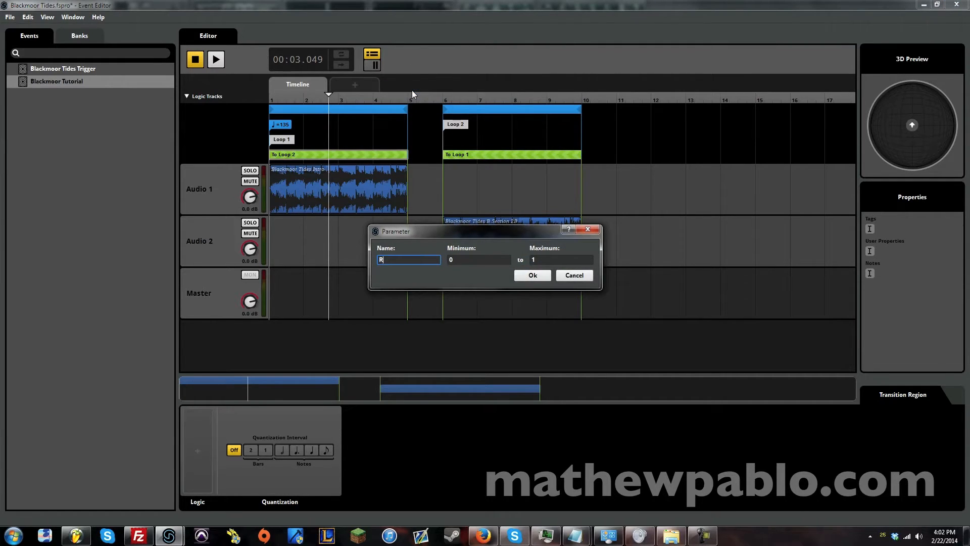
pyautogui.write('ransition')
pyautogui.press('Return')
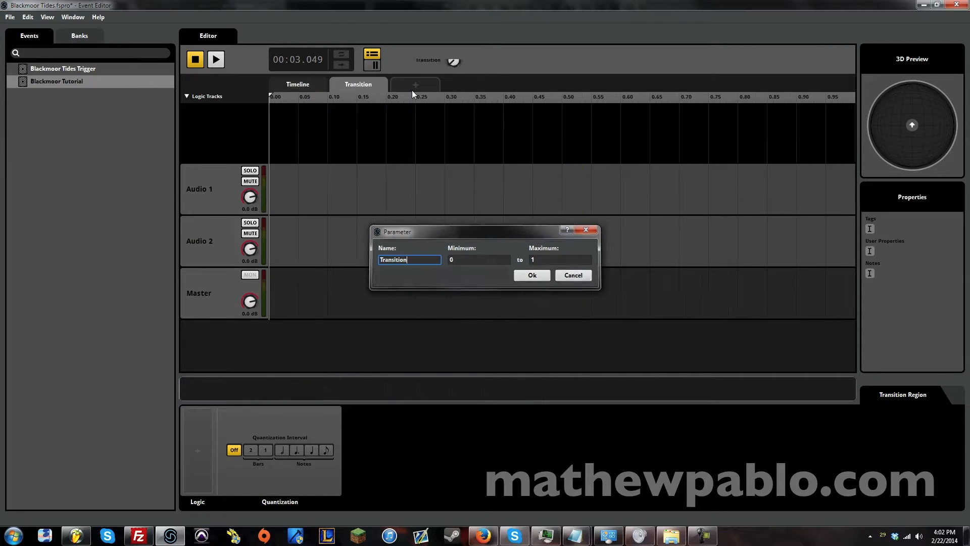
# Step: Add a Transition parameter condition to the intro loop's To Loop 2 region and set its quantization interval to half notes
pyautogui.click(290, 86)
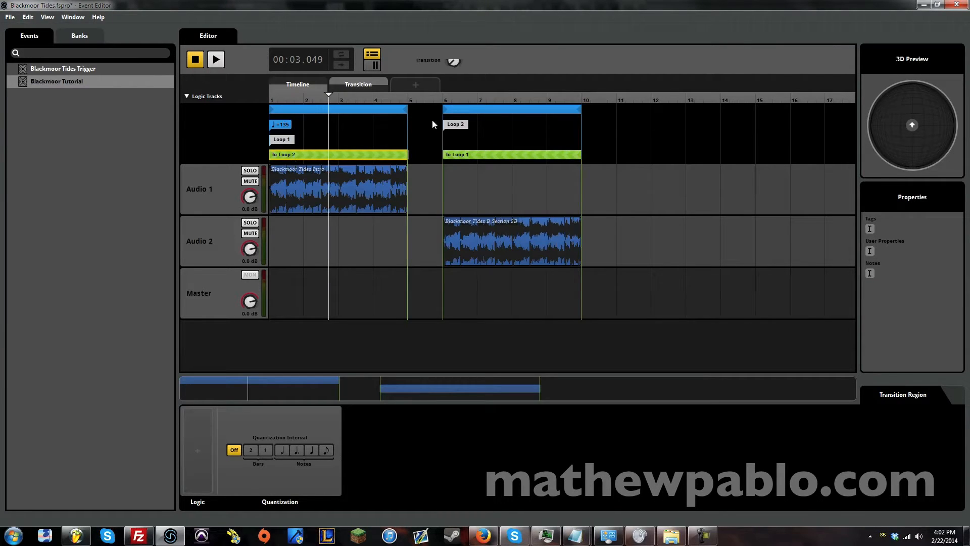
pyautogui.rightClick(199, 438)
pyautogui.moveTo(283, 444)
pyautogui.click(314, 445)
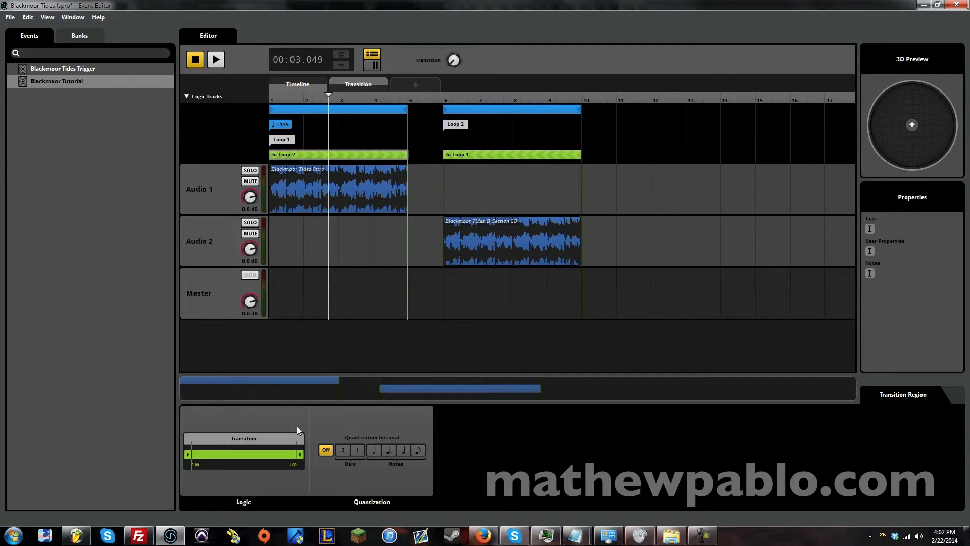
pyautogui.click(402, 450)
pyautogui.click(372, 453)
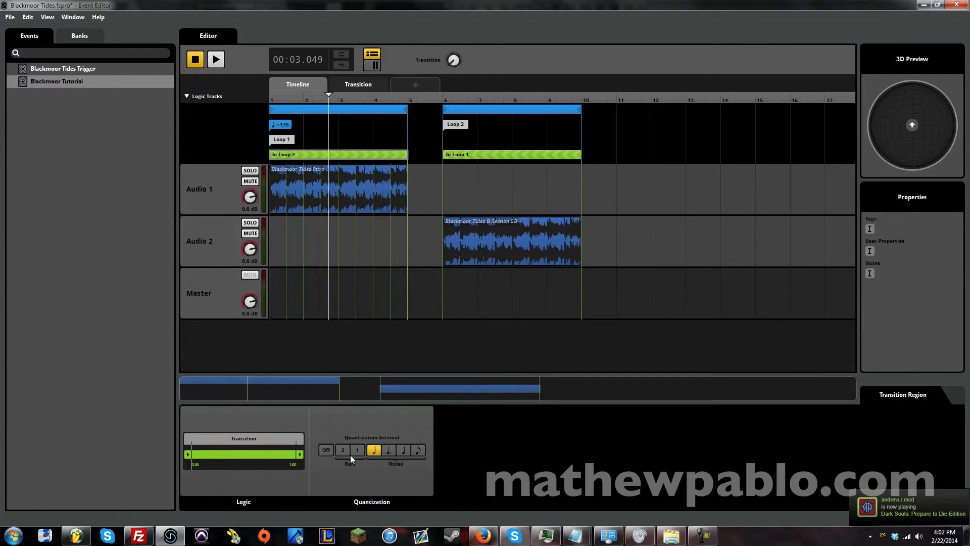
# Step: Limit the To Loop 2 condition to Transition values from about 0.64 to 1.00 and raise the Transition value into that range
pyautogui.moveTo(189, 453); pyautogui.dragTo(254, 455)
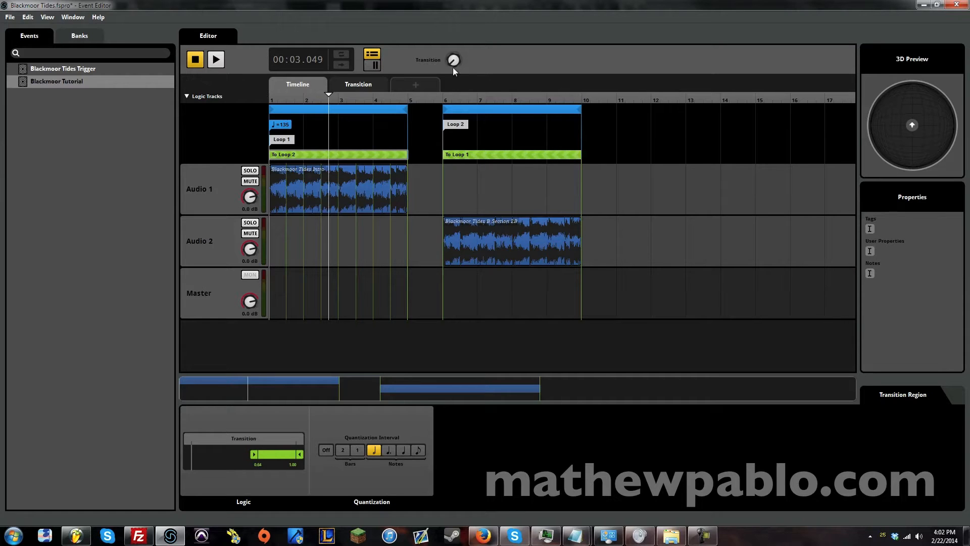
pyautogui.moveTo(454, 59); pyautogui.dragTo(438, 22)
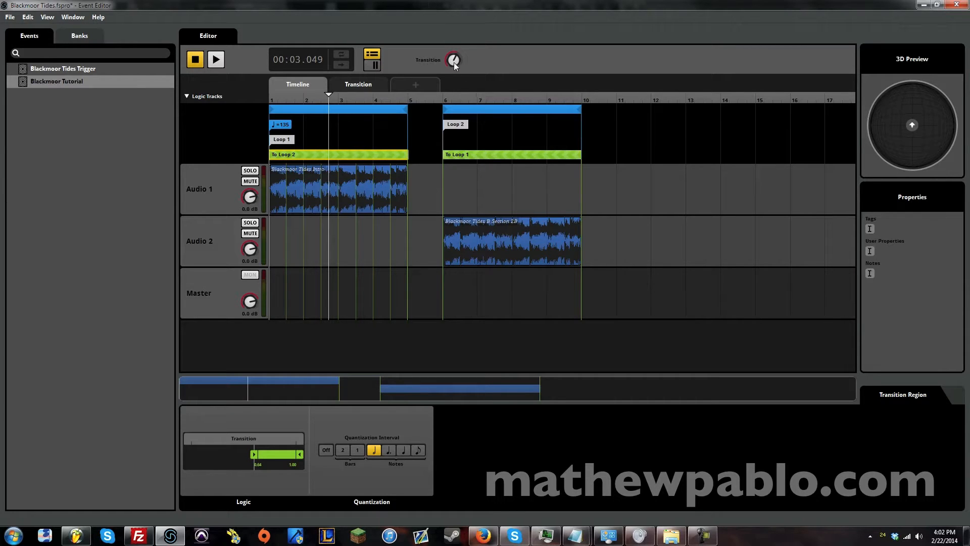
pyautogui.moveTo(454, 62); pyautogui.dragTo(454, 48)
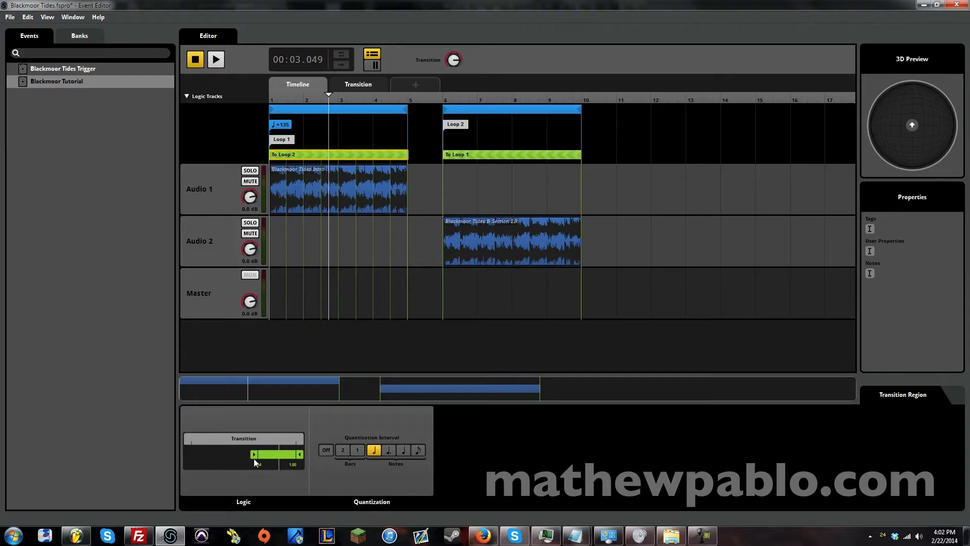
# Step: Give the To Loop 1 region half-note quantization and a Transition condition covering values from 0.00 to about 0.30
pyautogui.click(458, 157)
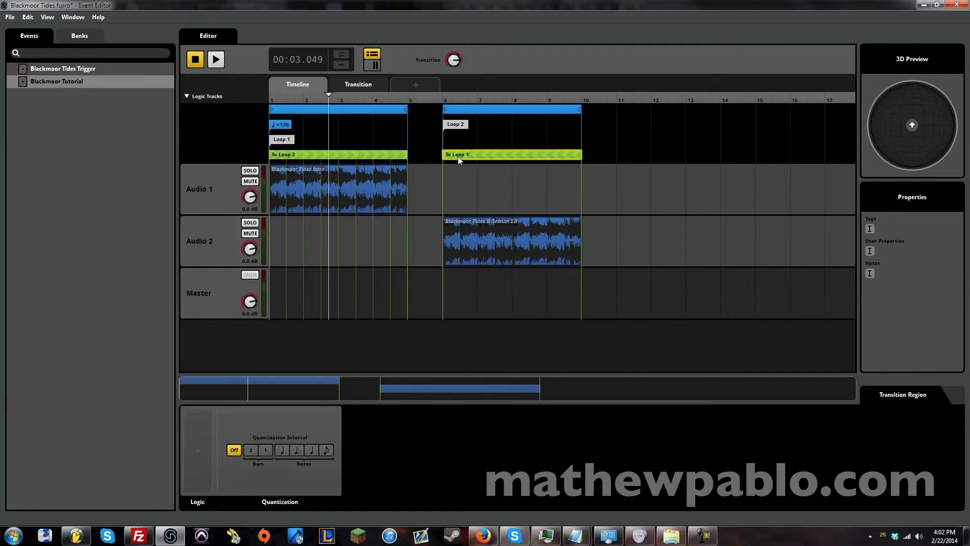
pyautogui.click(282, 450)
pyautogui.rightClick(194, 471)
pyautogui.click(304, 479)
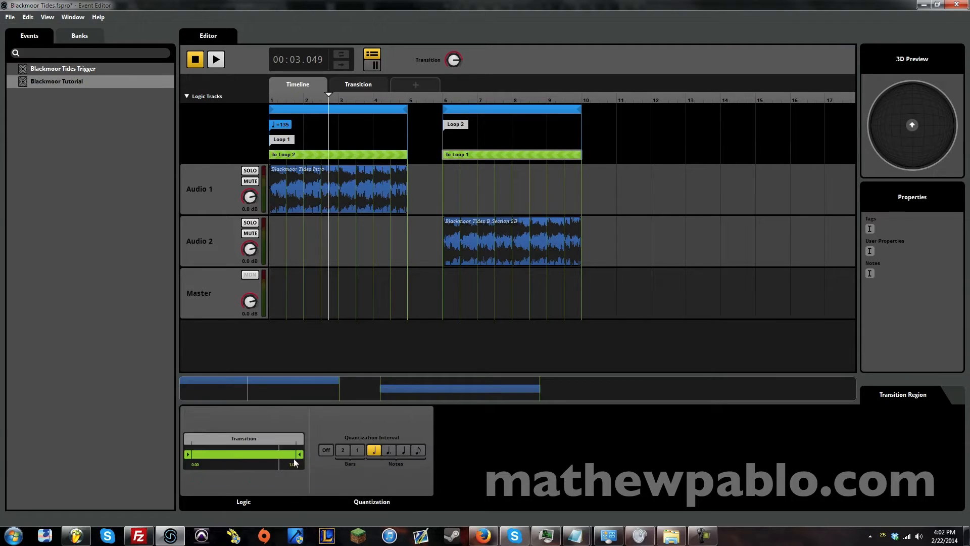
pyautogui.moveTo(227, 454); pyautogui.dragTo(226, 454)
# Step: Play the event from the start with Transition at 0, varying its value to audition switching between the two loops
pyautogui.moveTo(453, 60); pyautogui.dragTo(453, 111)
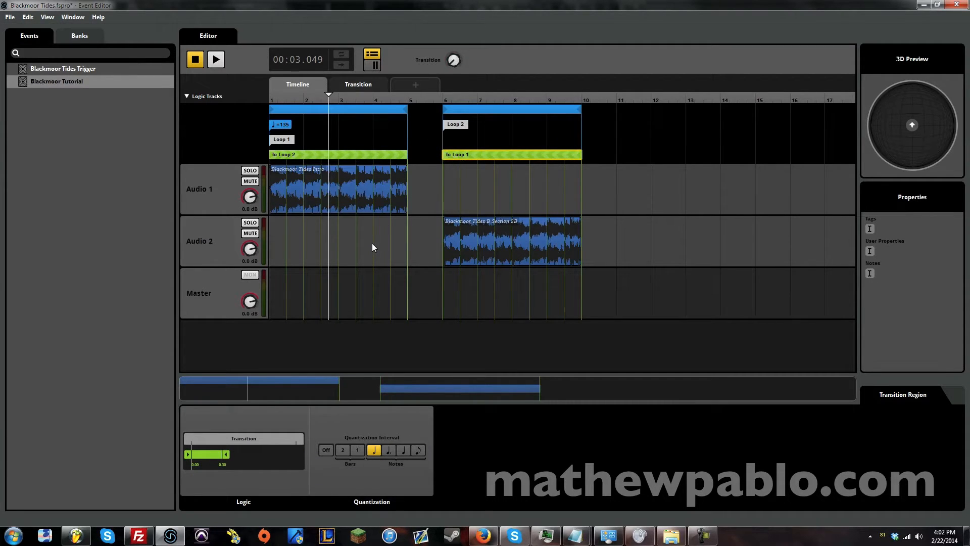
pyautogui.moveTo(329, 95); pyautogui.dragTo(237, 78)
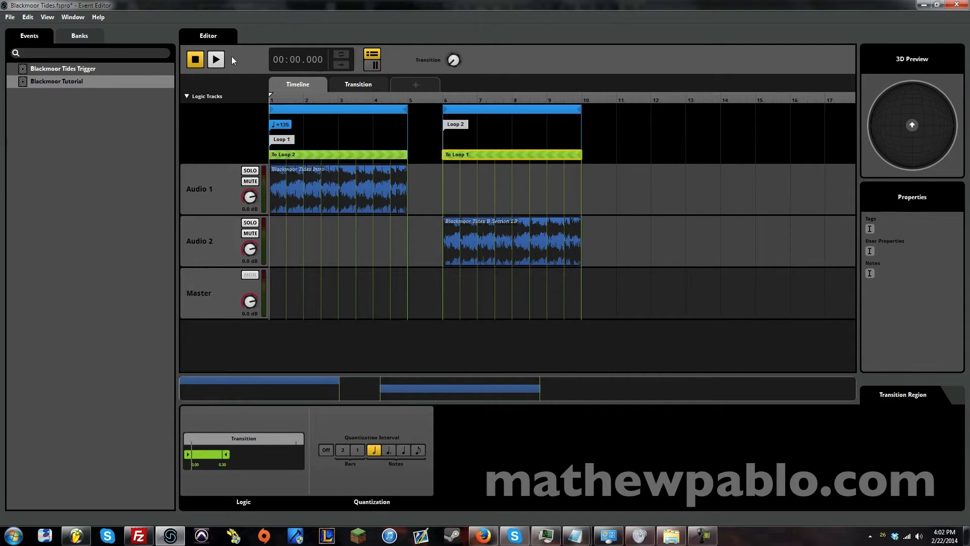
pyautogui.click(217, 62)
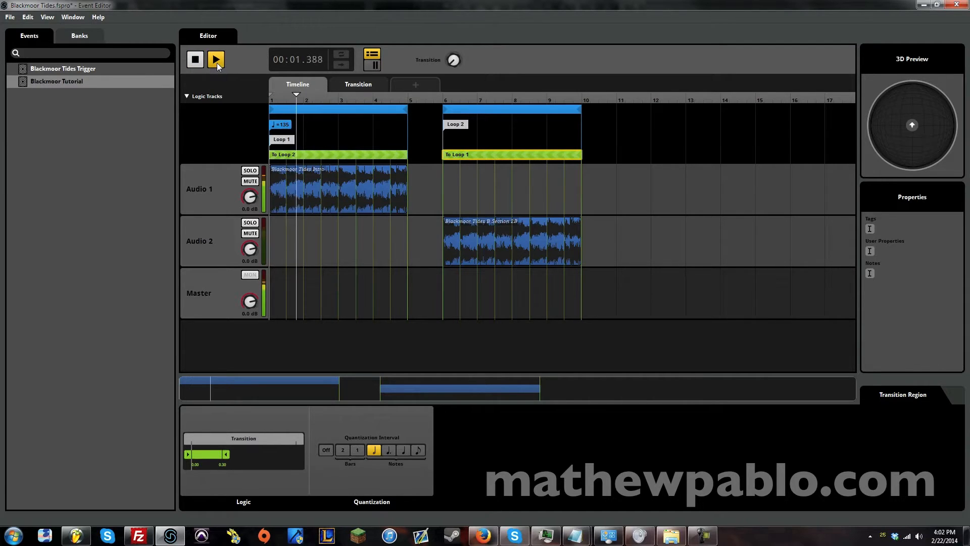
pyautogui.moveTo(458, 61); pyautogui.dragTo(457, 33)
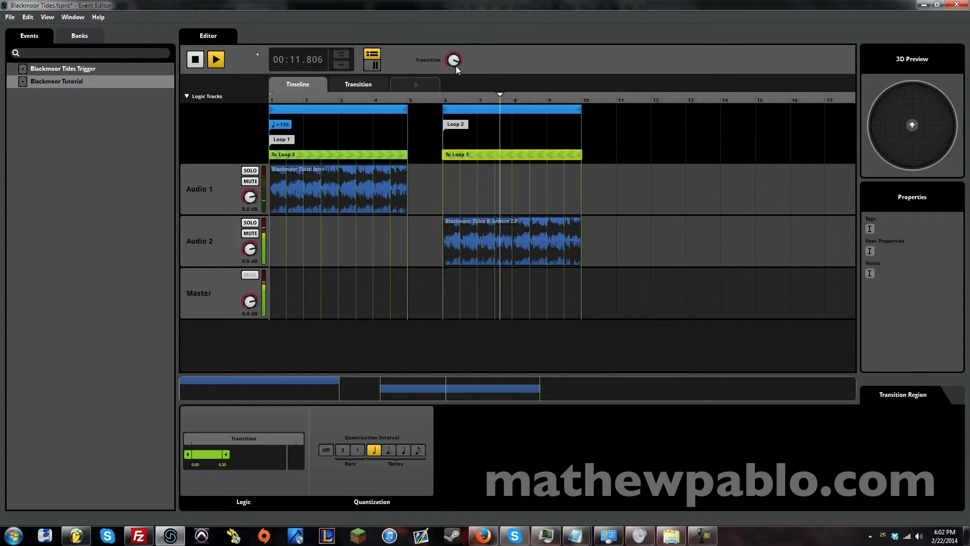
pyautogui.click(196, 61)
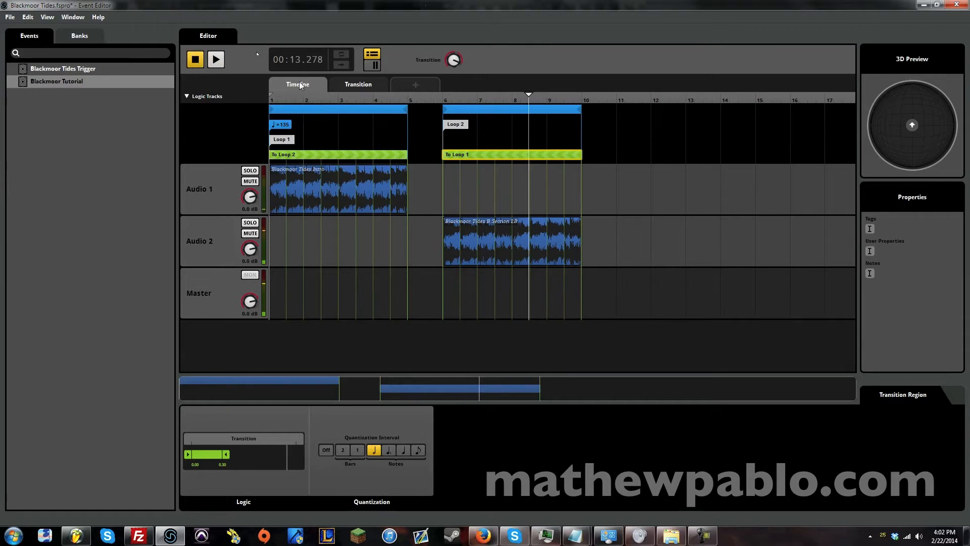
pyautogui.click(216, 59)
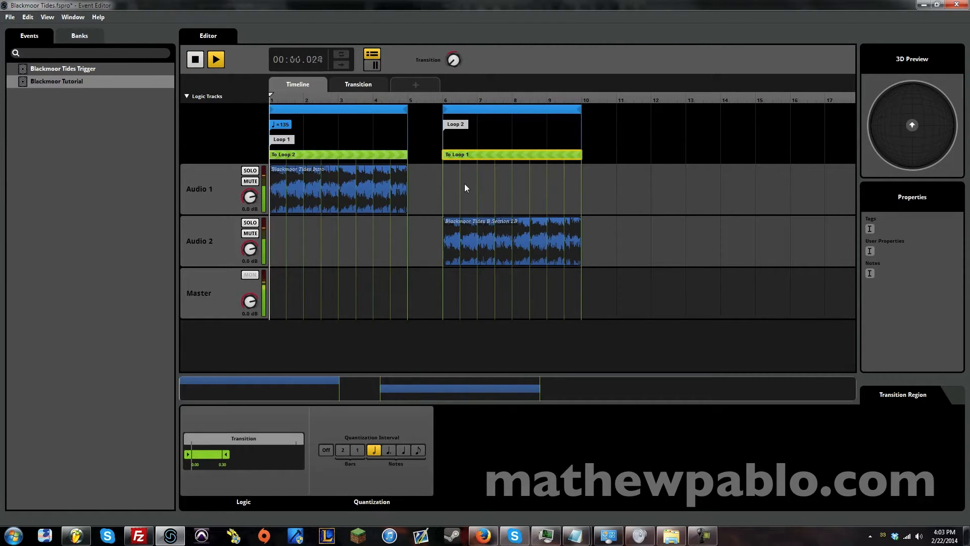
pyautogui.click(194, 60)
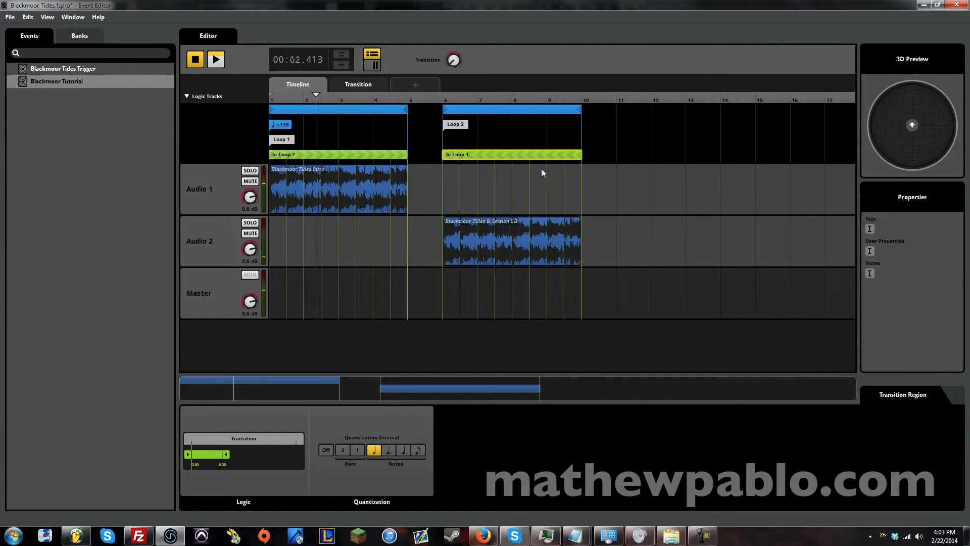
# Step: Switch to the 135 BPM folder in Windows Explorer, select Blackmoor Tides B Section 2A.wav and move the window off the timeline
pyautogui.click(670, 531)
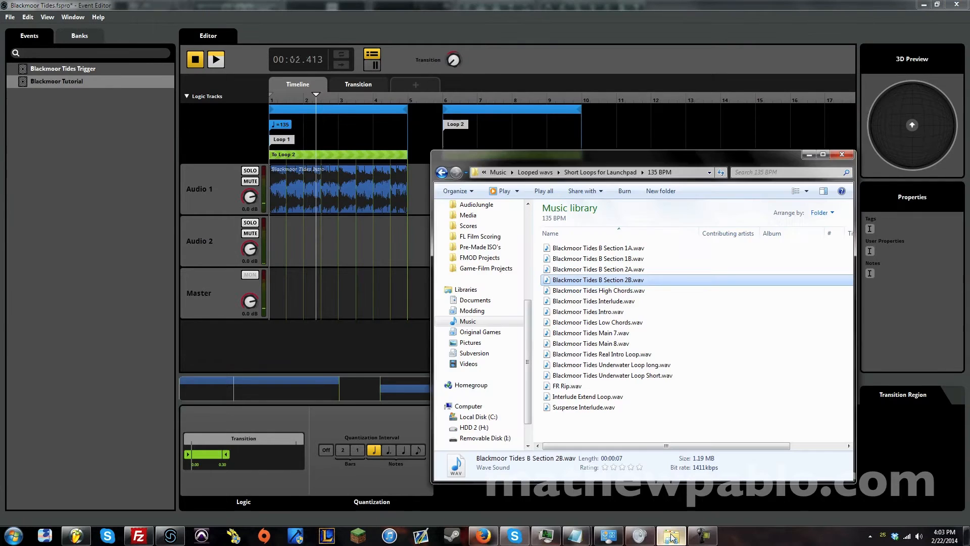
pyautogui.click(638, 271)
pyautogui.moveTo(536, 156); pyautogui.dragTo(741, 167)
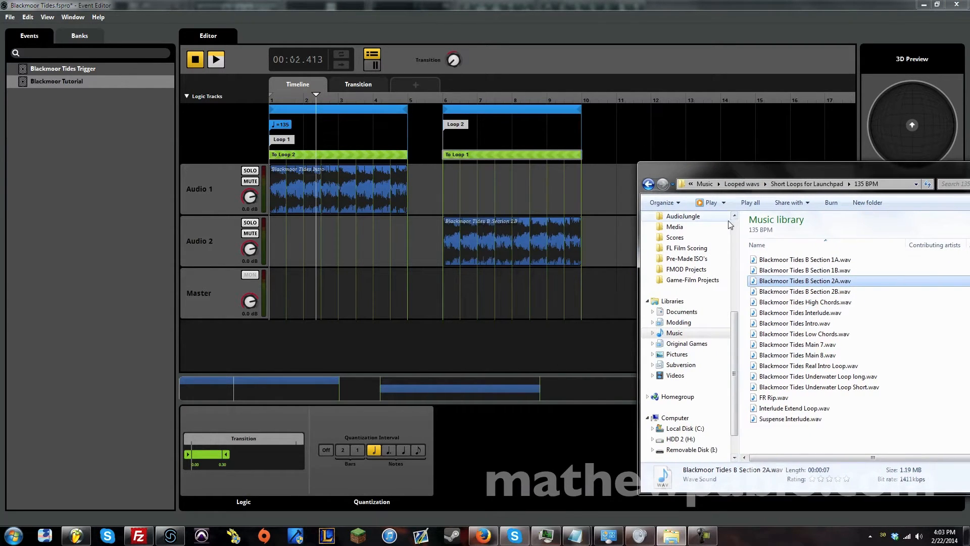
# Step: Play part of the second loop from about 12.1 seconds with the Transition value raised
pyautogui.click(506, 96)
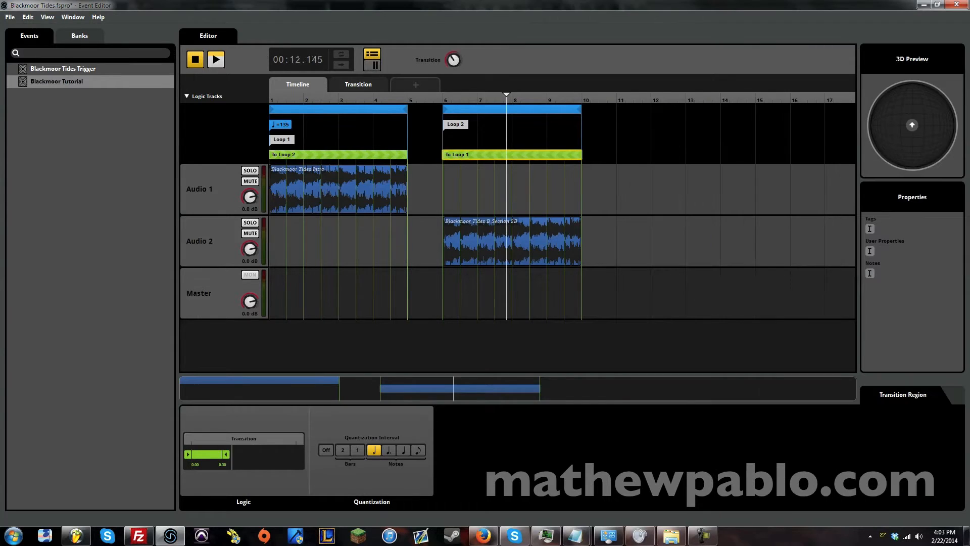
pyautogui.press('space')
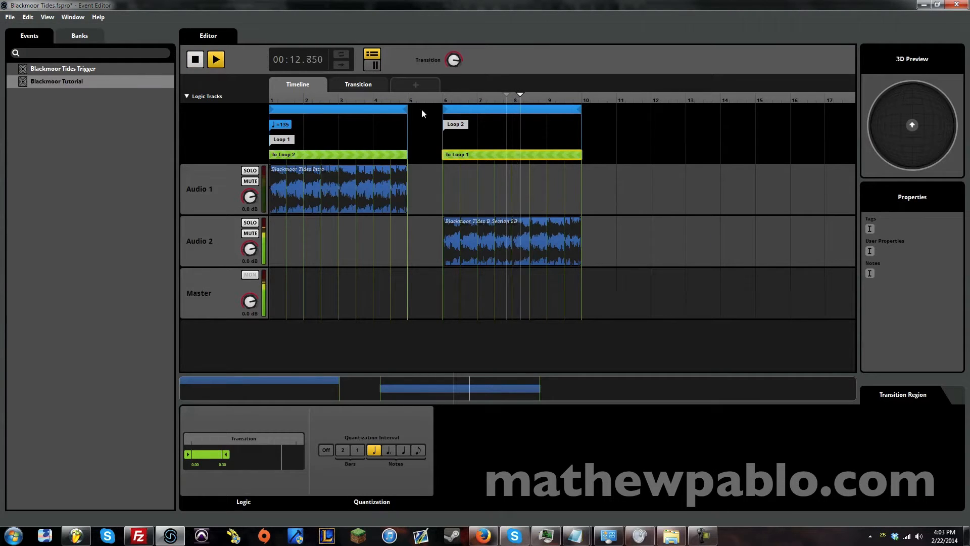
pyautogui.press('space')
# Step: Place Blackmoor Tides B Section 2A.wav on Audio 1 across the second loop from bar 6 and audition the layered loop
pyautogui.click(671, 536)
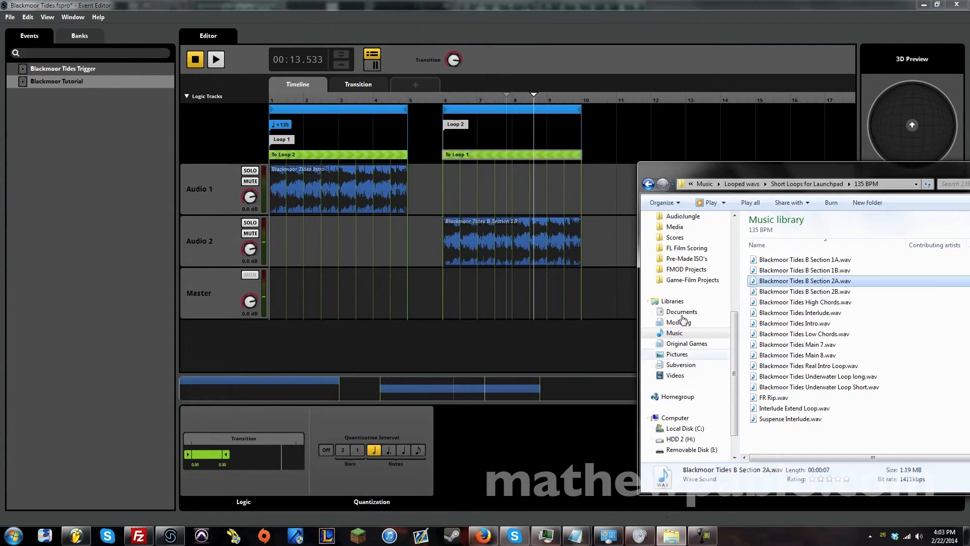
pyautogui.moveTo(780, 282); pyautogui.dragTo(472, 193)
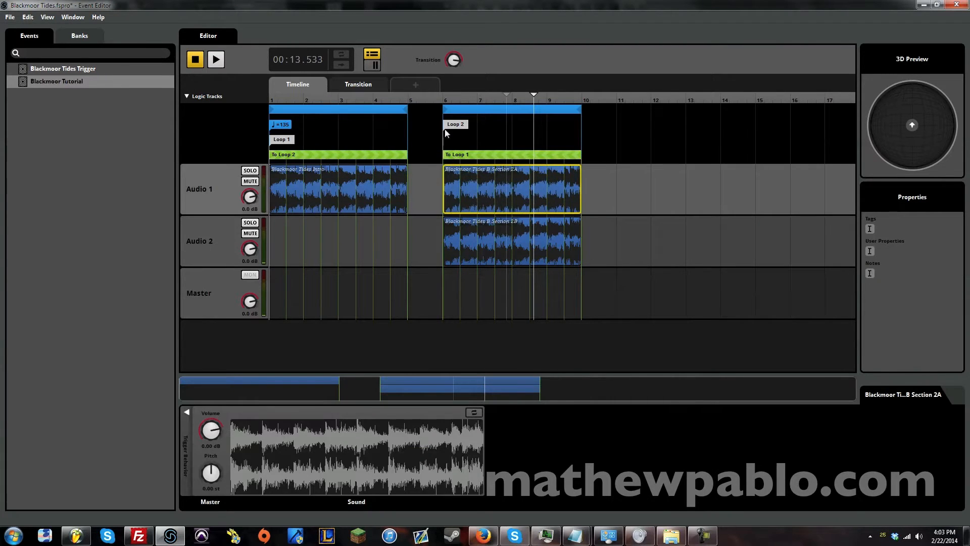
pyautogui.click(466, 98)
pyautogui.press('space')
pyautogui.press('space')
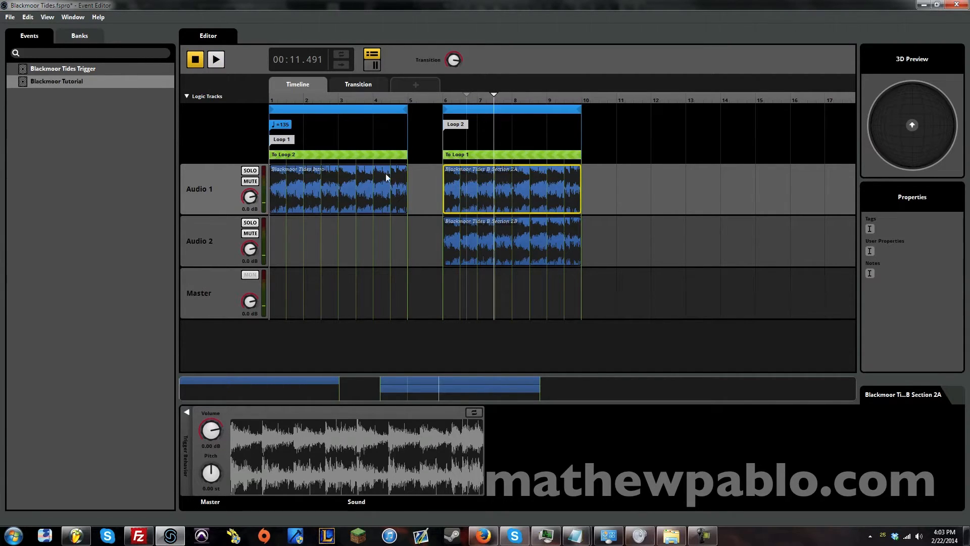
# Step: Add an event parameter named Loop Intensity with a range of 0 to 1
pyautogui.click(408, 83)
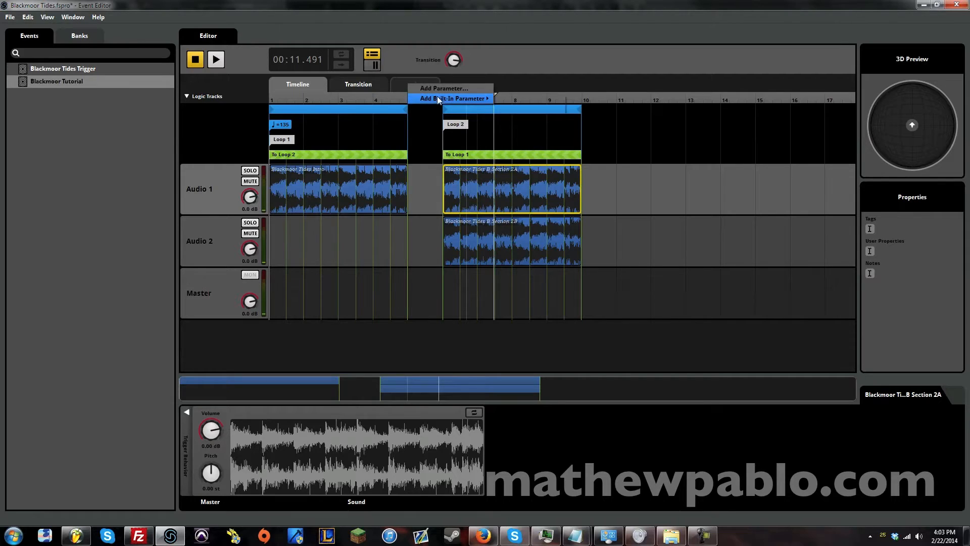
pyautogui.click(450, 87)
pyautogui.write('Loop Intensi')
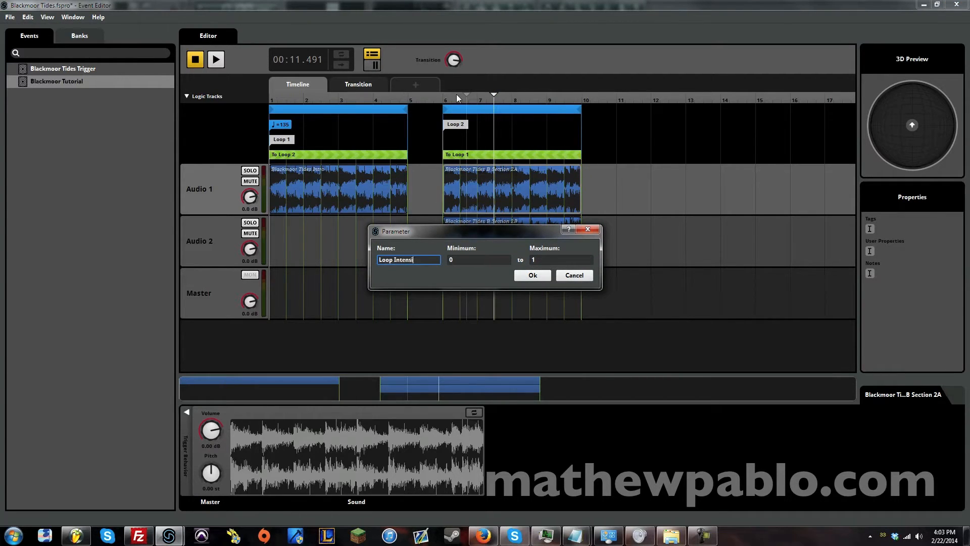
pyautogui.write('ty')
pyautogui.press('Return')
# Step: Add volume automation to the Audio 1 track for the Loop Intensity parameter and collapse its automation lane
pyautogui.click(337, 89)
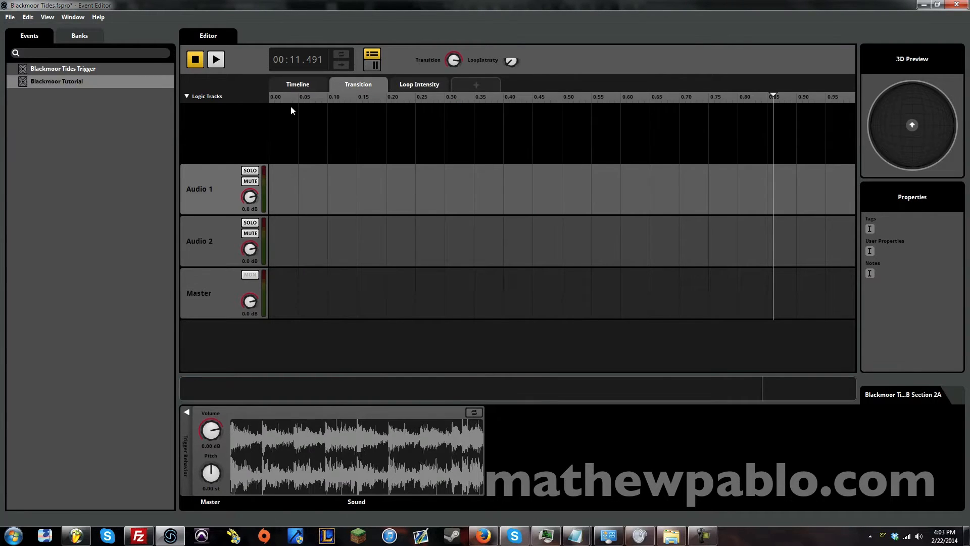
pyautogui.click(300, 86)
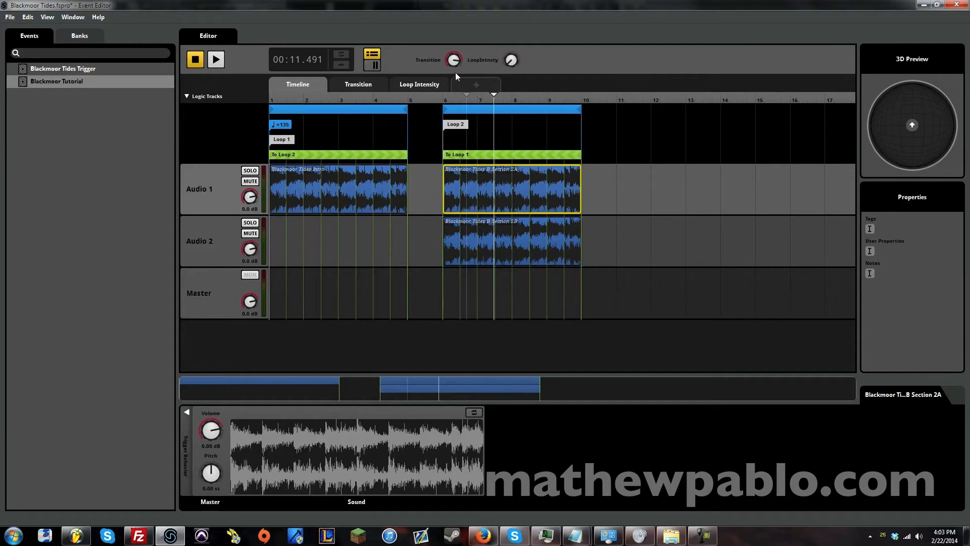
pyautogui.click(414, 86)
pyautogui.rightClick(256, 199)
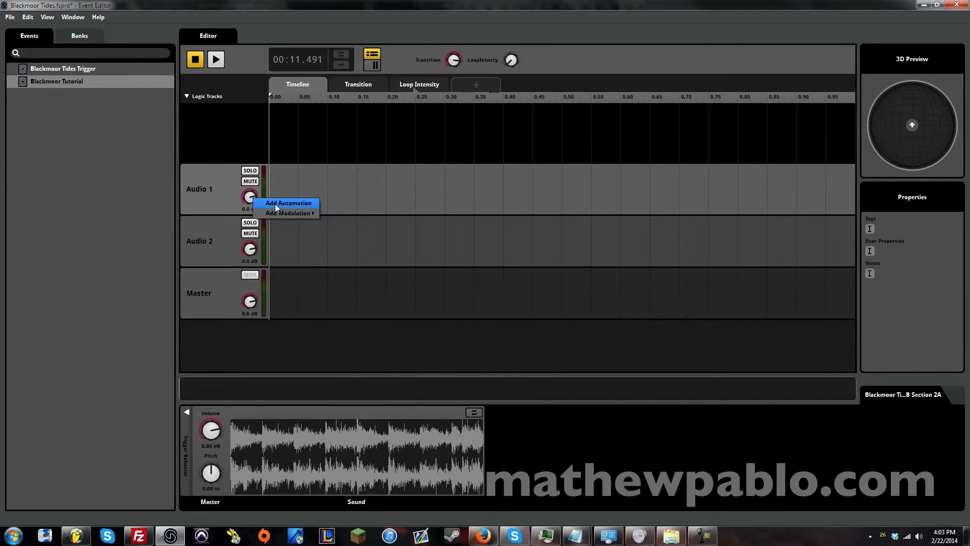
pyautogui.click(275, 204)
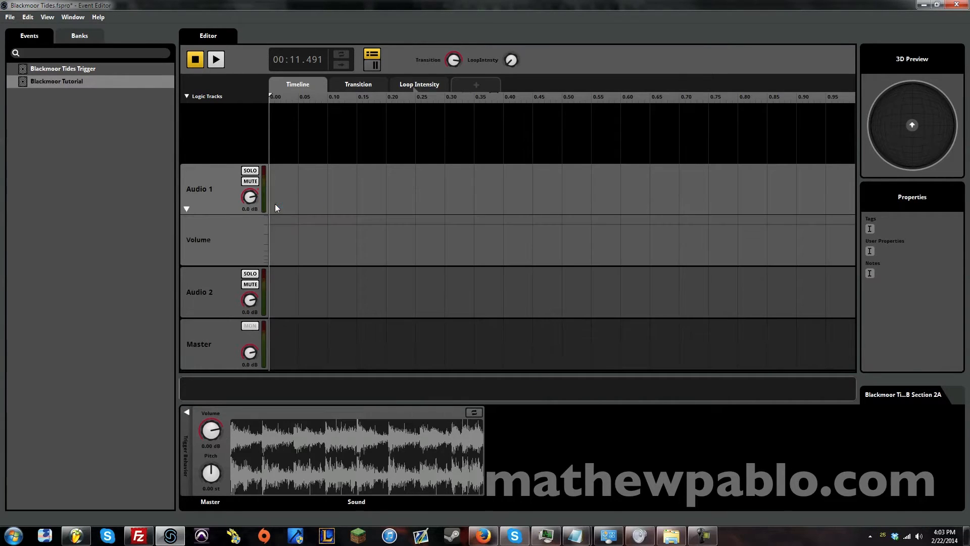
pyautogui.click(185, 208)
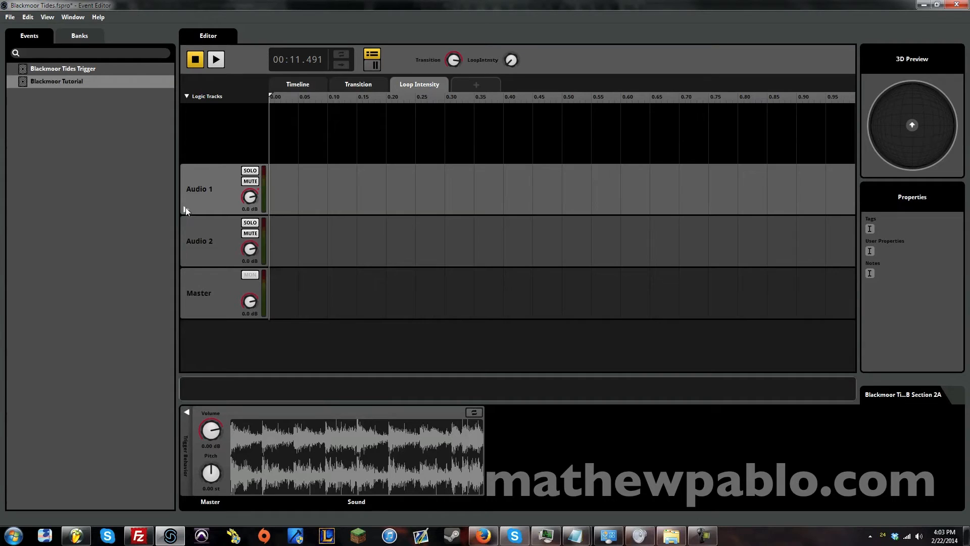
# Step: Return to the timeline and add a third audio track below Audio 2
pyautogui.click(307, 83)
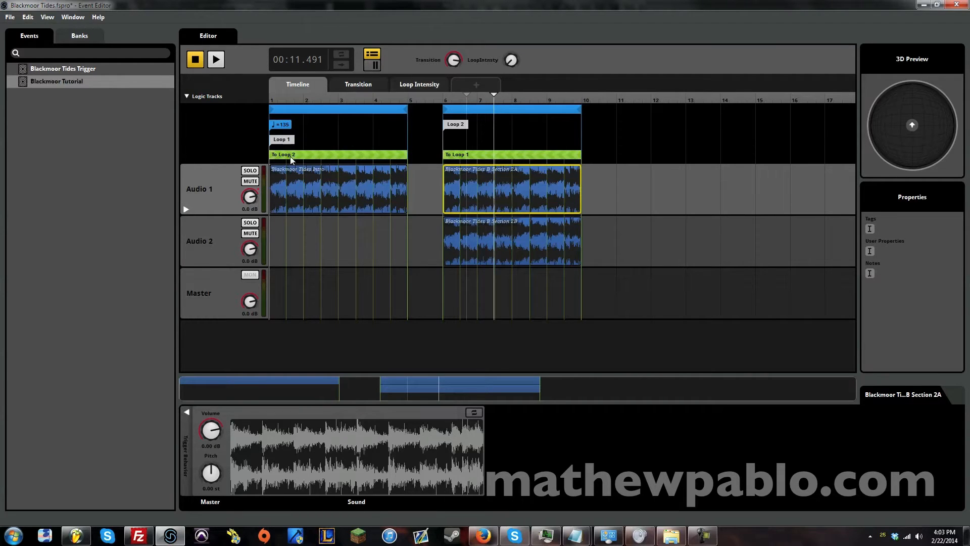
pyautogui.rightClick(204, 251)
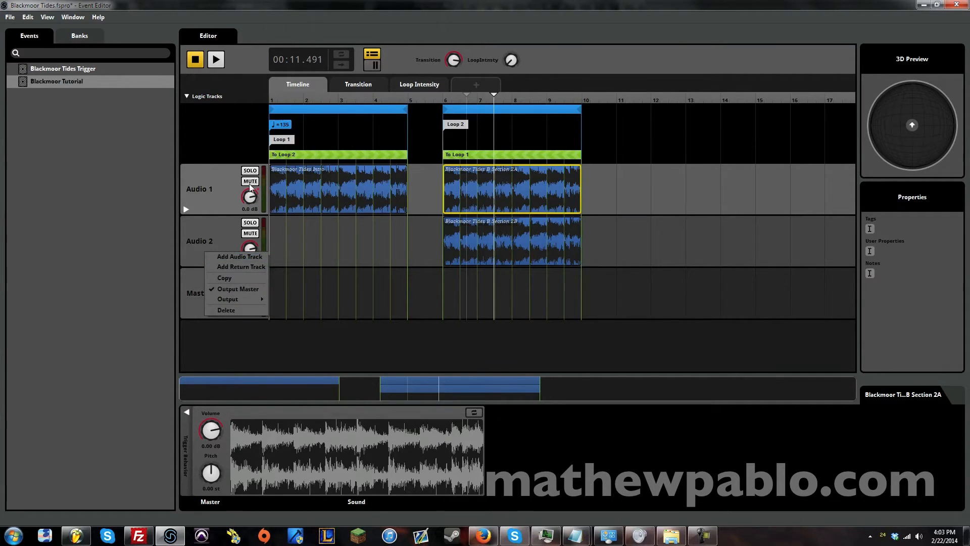
pyautogui.click(223, 255)
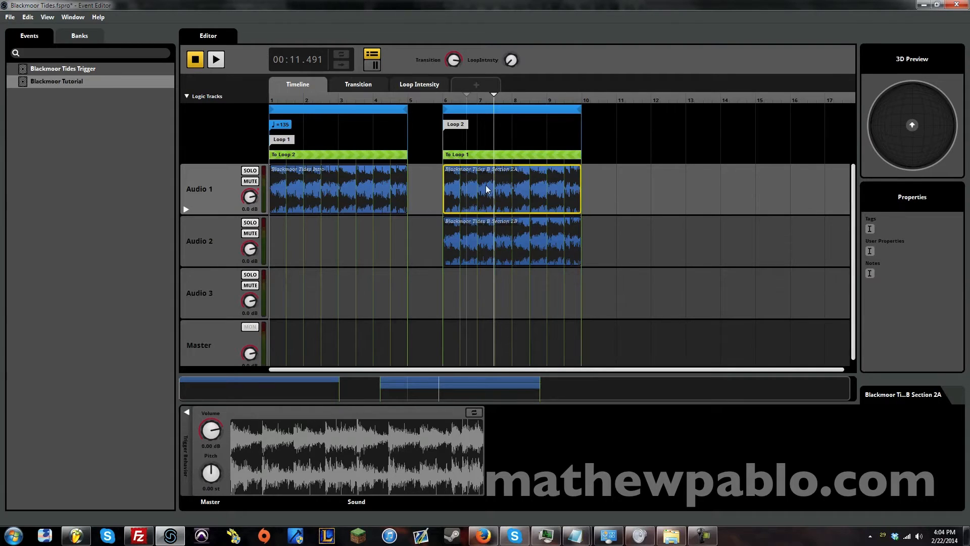
# Step: Move the Blackmoor Tides B Section 2B clip to Audio 3 and the Section 2A clip to Audio 2, both staying under Loop 2
pyautogui.moveTo(487, 185)
pyautogui.mouseDown()
pyautogui.moveTo(486, 225)
pyautogui.moveTo(484, 181)
pyautogui.mouseUp()
pyautogui.moveTo(480, 248); pyautogui.dragTo(480, 274)
pyautogui.moveTo(480, 184); pyautogui.dragTo(481, 228)
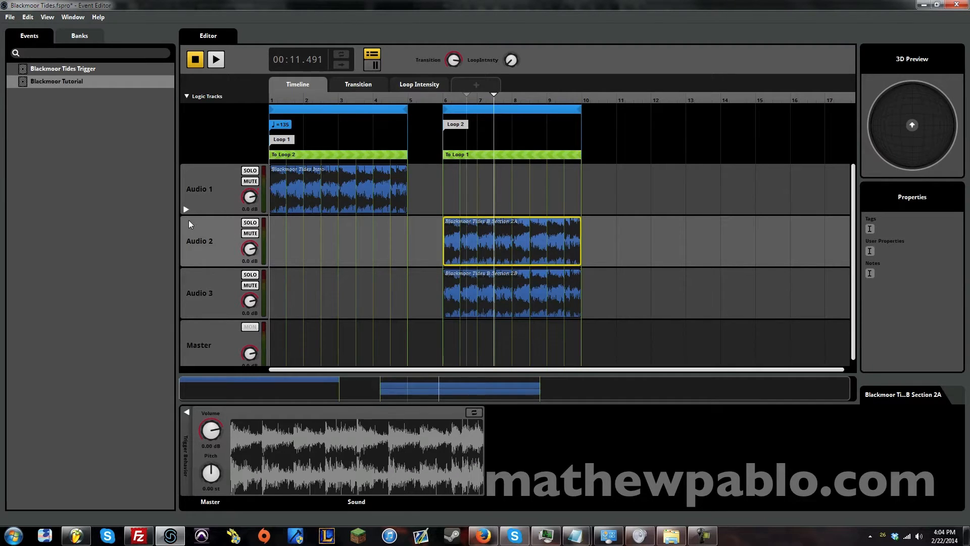
# Step: Open the Loop Intensity parameter and rename the Audio 1 track as Loop 1
pyautogui.click(416, 88)
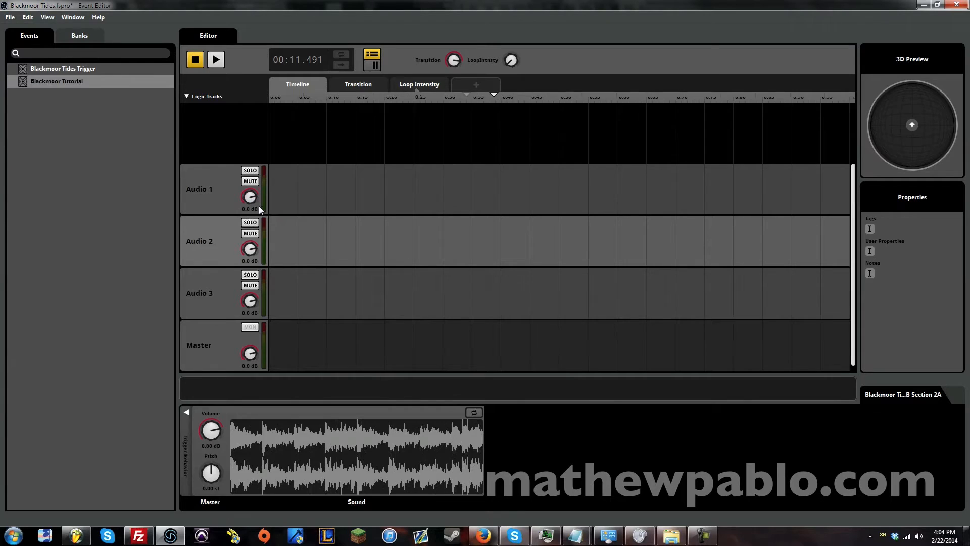
pyautogui.rightClick(251, 255)
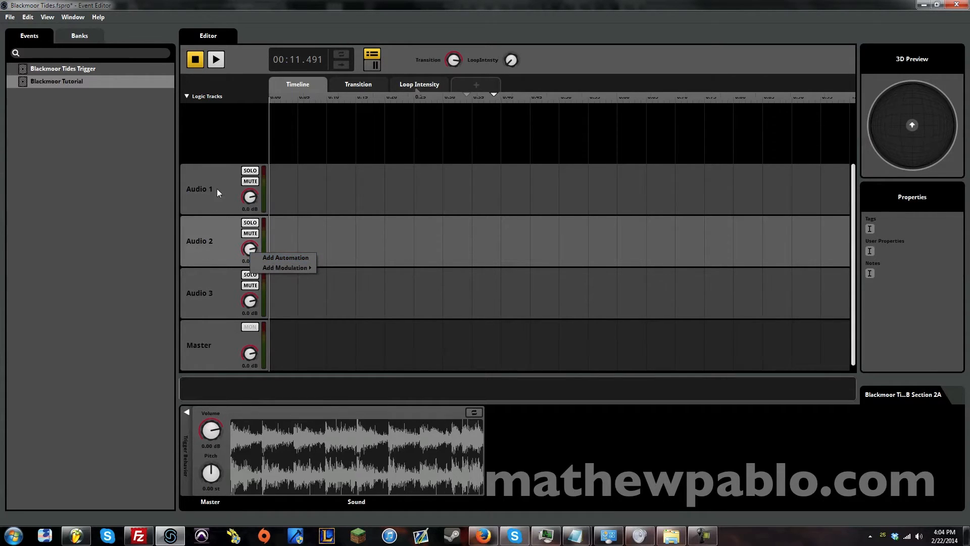
pyautogui.doubleClick(203, 190)
pyautogui.press('BackSpace')
pyautogui.write('Loop ')
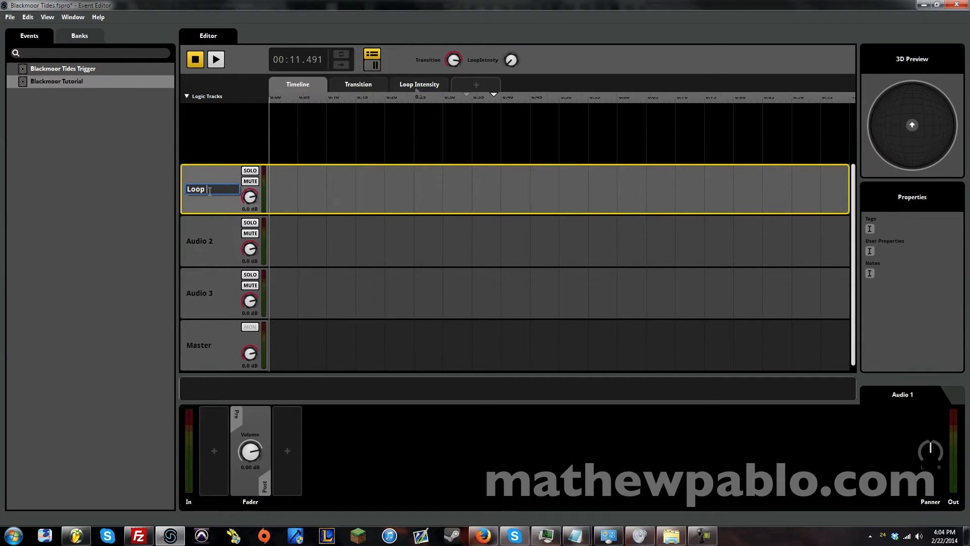
pyautogui.write('2')
pyautogui.press('Return')
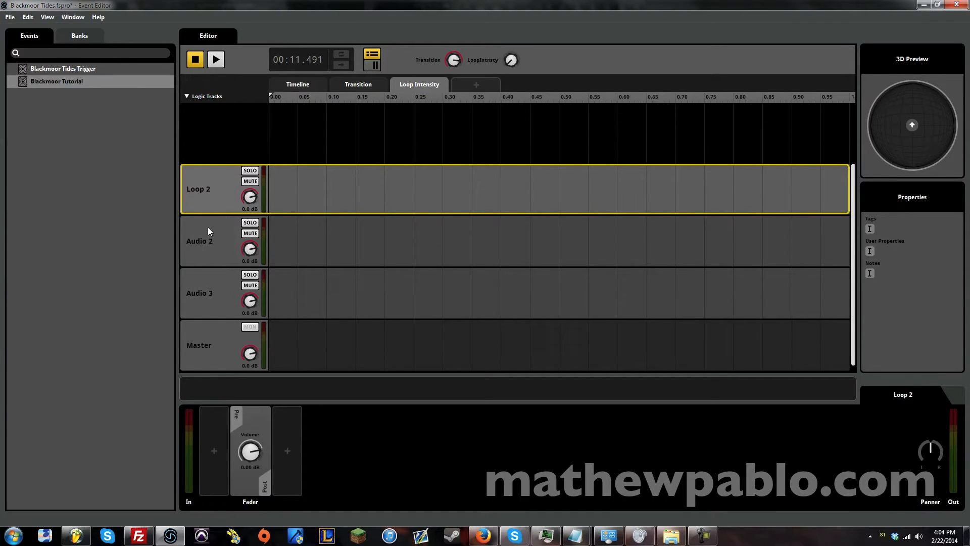
pyautogui.doubleClick(214, 192)
pyautogui.press('BackSpace')
pyautogui.write('Loop 1')
pyautogui.press('Return')
# Step: Rename the Audio 2 track as Loop 2A and the Audio 3 track as Loop 2B
pyautogui.click(202, 231)
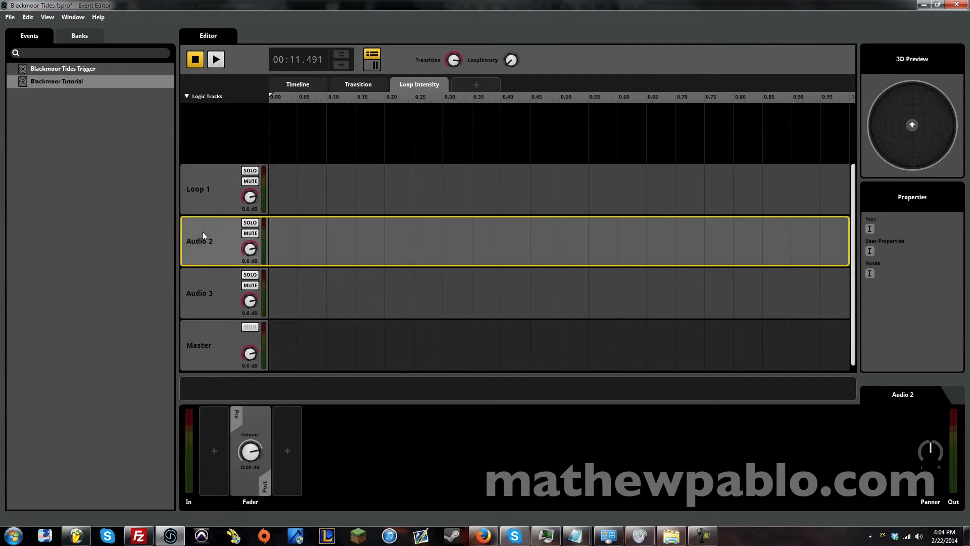
pyautogui.doubleClick(207, 240)
pyautogui.write('Loop 2A')
pyautogui.press('Return')
pyautogui.click(187, 290)
pyautogui.doubleClick(206, 294)
pyautogui.write('Loop 2B')
pyautogui.press('Return')
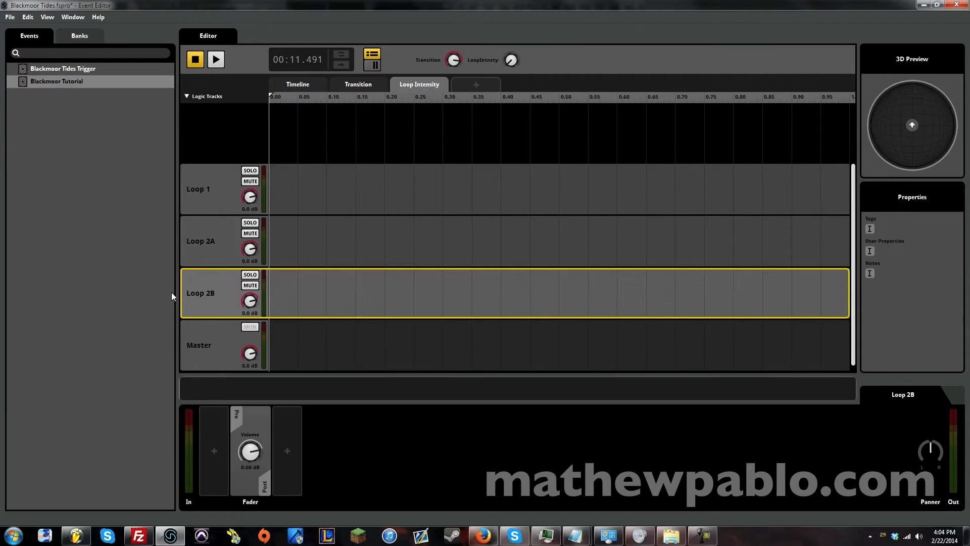
# Step: Add volume automation for Loop Intensity to the Loop 2A and Loop 2B tracks
pyautogui.rightClick(254, 252)
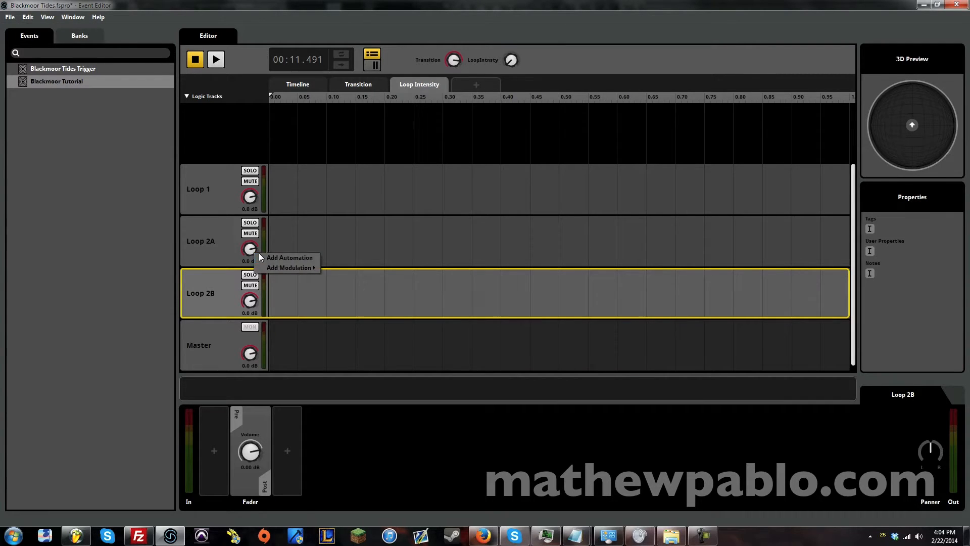
pyautogui.click(264, 258)
pyautogui.rightClick(249, 352)
pyautogui.click(273, 357)
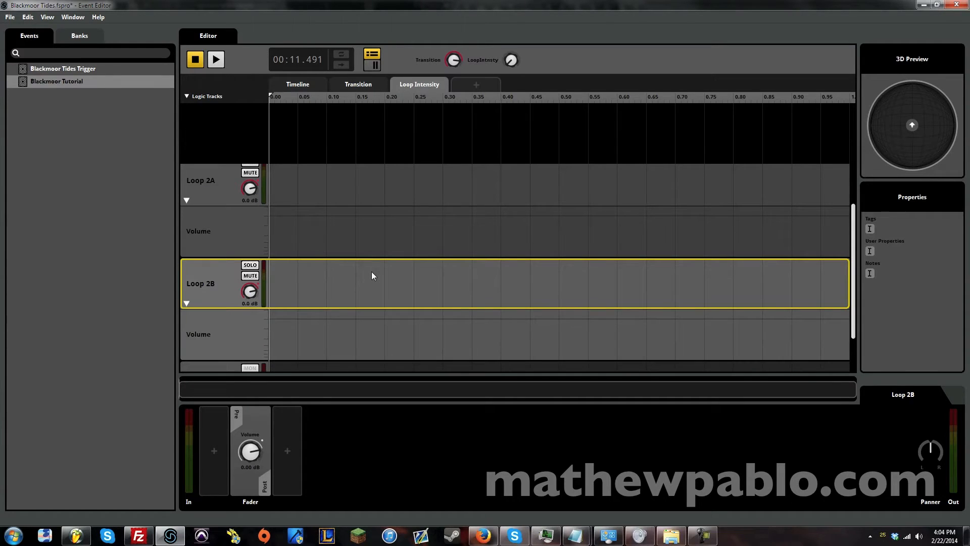
# Step: Add a volume automation point of about 0 dB to Loop 2A at Loop Intensity 0
pyautogui.moveTo(511, 59)
pyautogui.mouseDown()
pyautogui.moveTo(511, 38)
pyautogui.moveTo(511, 57)
pyautogui.mouseUp()
pyautogui.click(275, 215)
pyautogui.moveTo(274, 215); pyautogui.dragTo(275, 215)
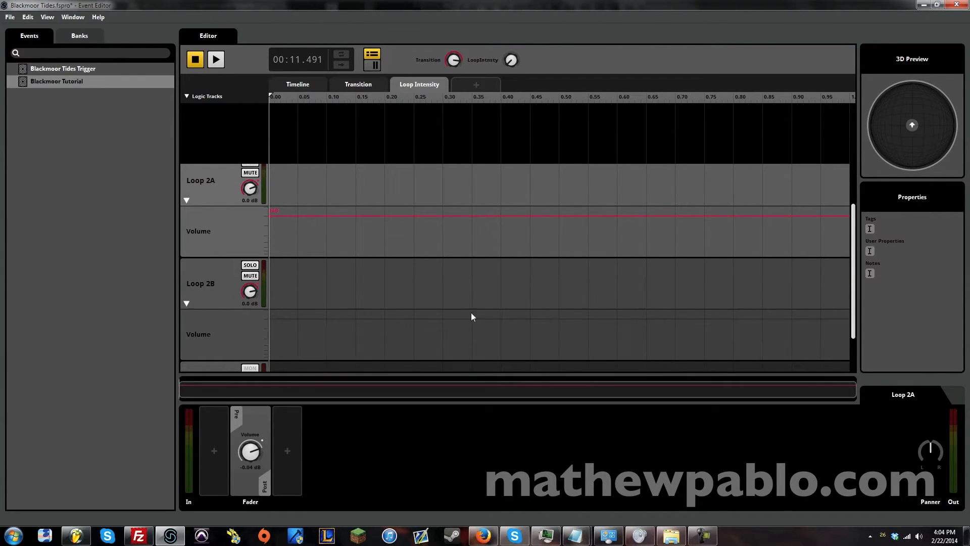
# Step: Automate Loop 2B's volume to rise from silence at Loop Intensity 0 to about 0 dB at 1
pyautogui.moveTo(511, 61); pyautogui.dragTo(513, 50)
pyautogui.click(836, 324)
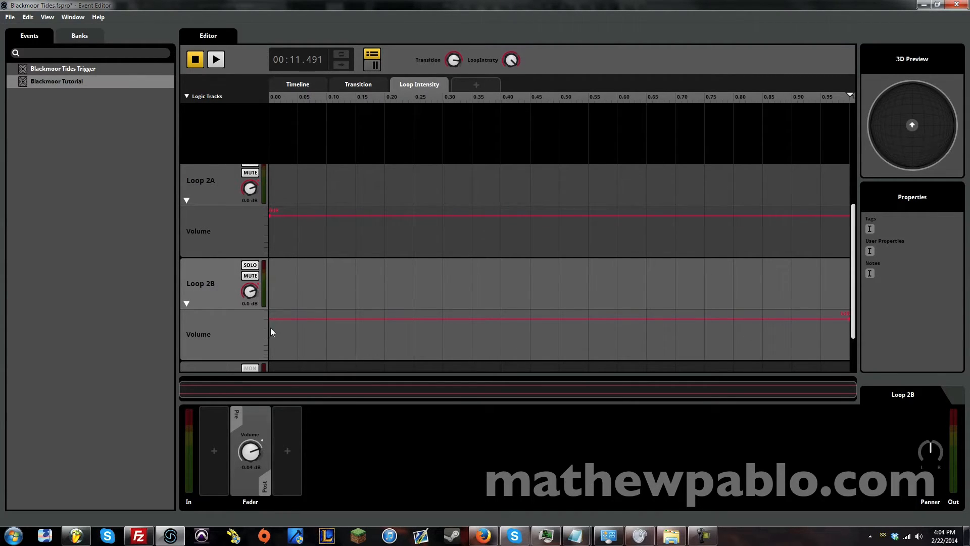
pyautogui.click(293, 319)
pyautogui.moveTo(293, 319); pyautogui.dragTo(234, 383)
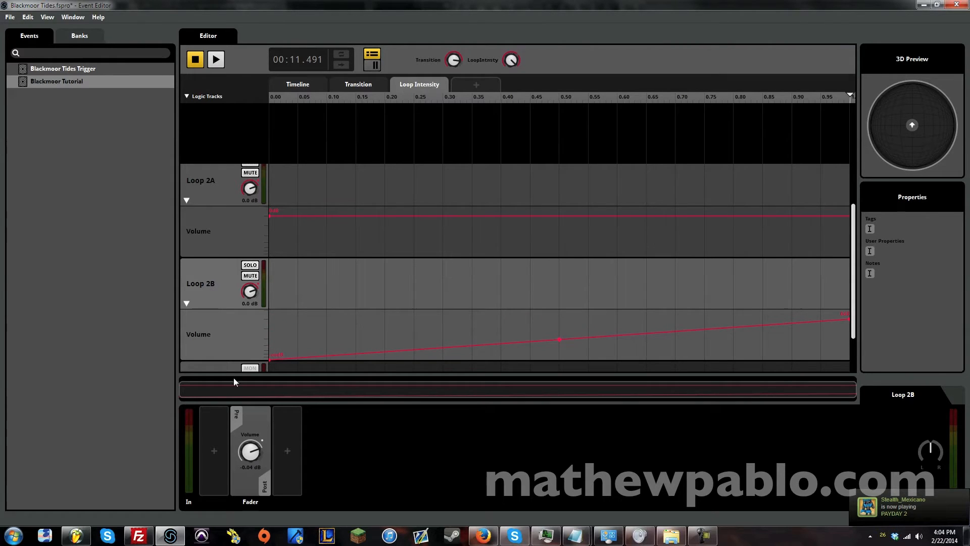
# Step: Make Loop 2A's volume fall to silence at Loop Intensity 1 and bow Loop 2B's volume curve slightly upward
pyautogui.click(522, 214)
pyautogui.moveTo(521, 215); pyautogui.dragTo(891, 358)
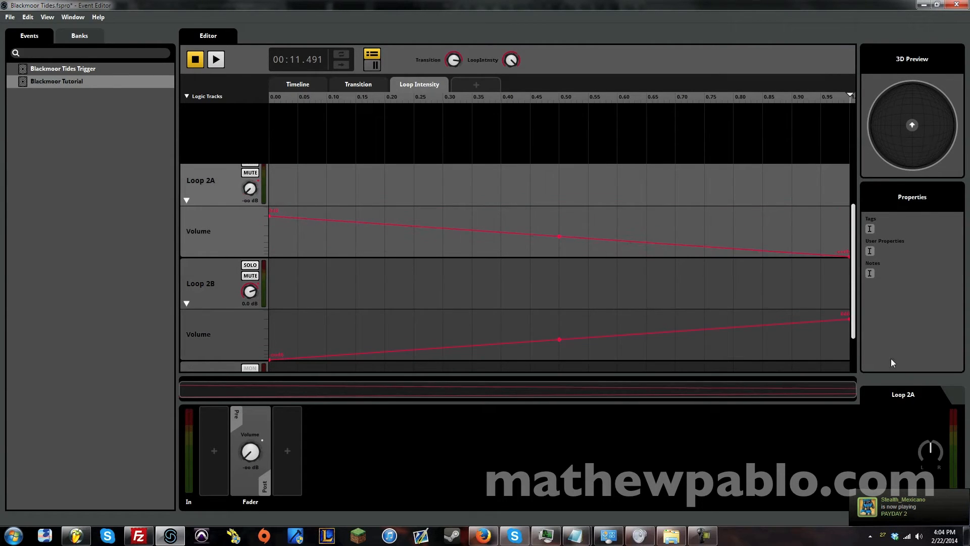
pyautogui.moveTo(560, 327); pyautogui.dragTo(560, 335)
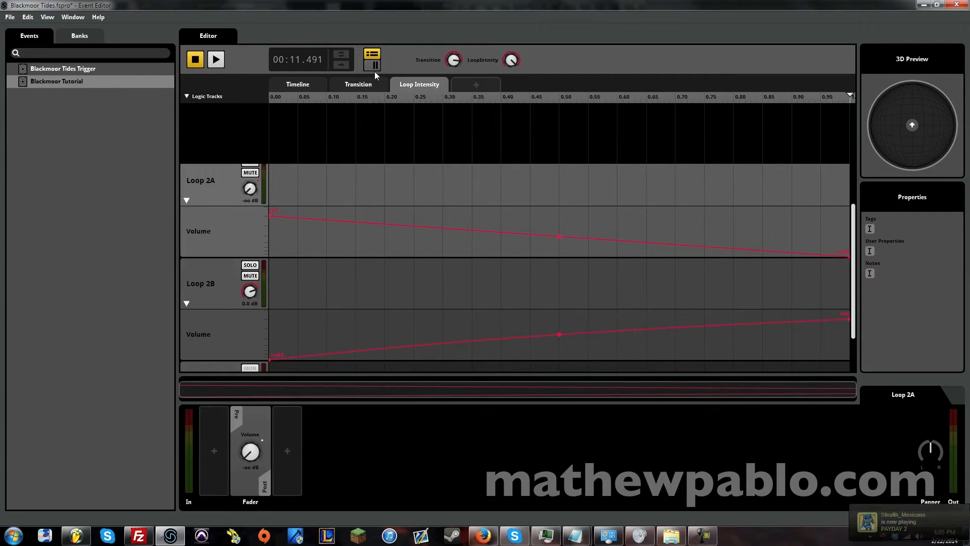
# Step: Play the second loop from the timeline while raising Loop Intensity to audition the crossfade between its layers
pyautogui.click(301, 85)
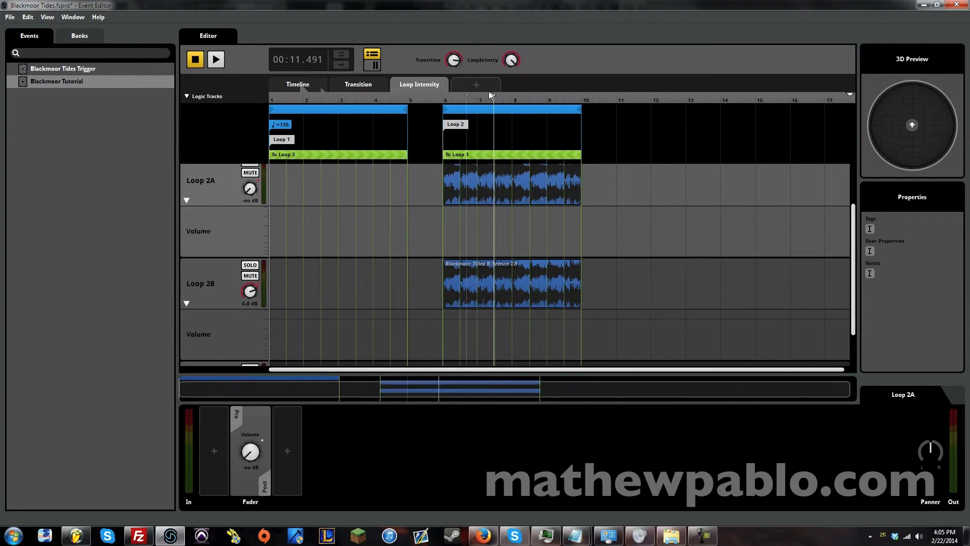
pyautogui.press('space')
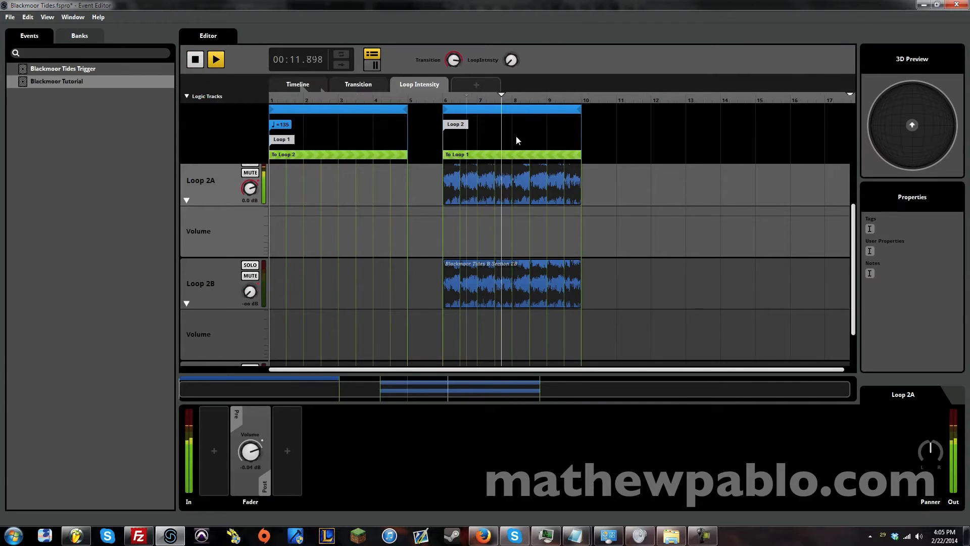
pyautogui.moveTo(511, 64); pyautogui.dragTo(511, 44)
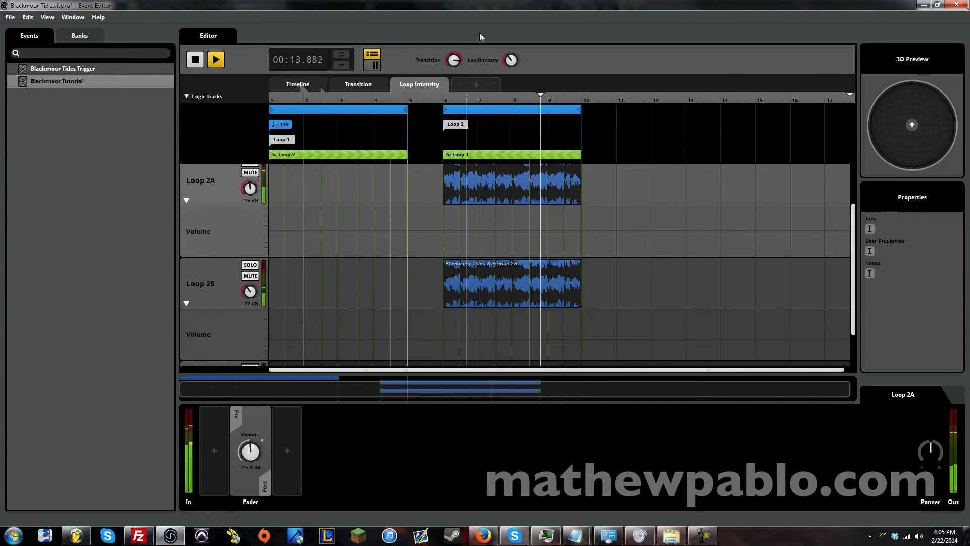
pyautogui.press('space')
# Step: Bow the Loop 2B and Loop 2A volume curves strongly upward on the Loop Intensity parameter
pyautogui.click(415, 86)
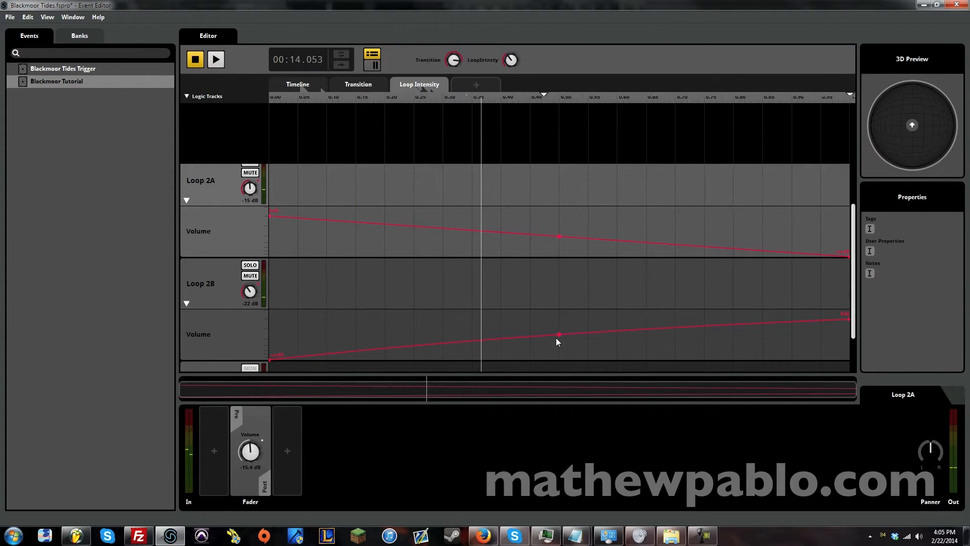
pyautogui.moveTo(558, 333); pyautogui.dragTo(559, 322)
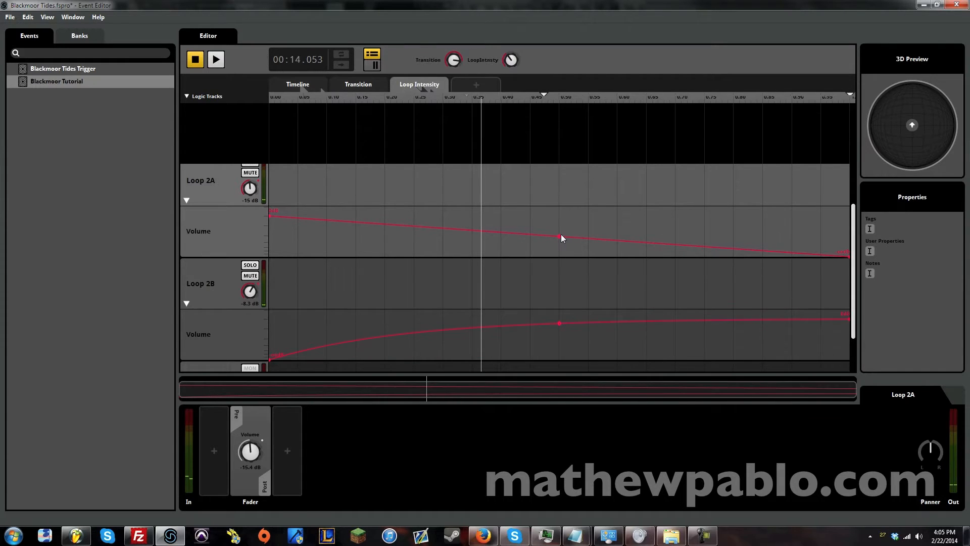
pyautogui.moveTo(561, 234); pyautogui.dragTo(561, 217)
# Step: Play the event and raise Loop Intensity to its maximum to audition the reshaped volume crossfade
pyautogui.press('space')
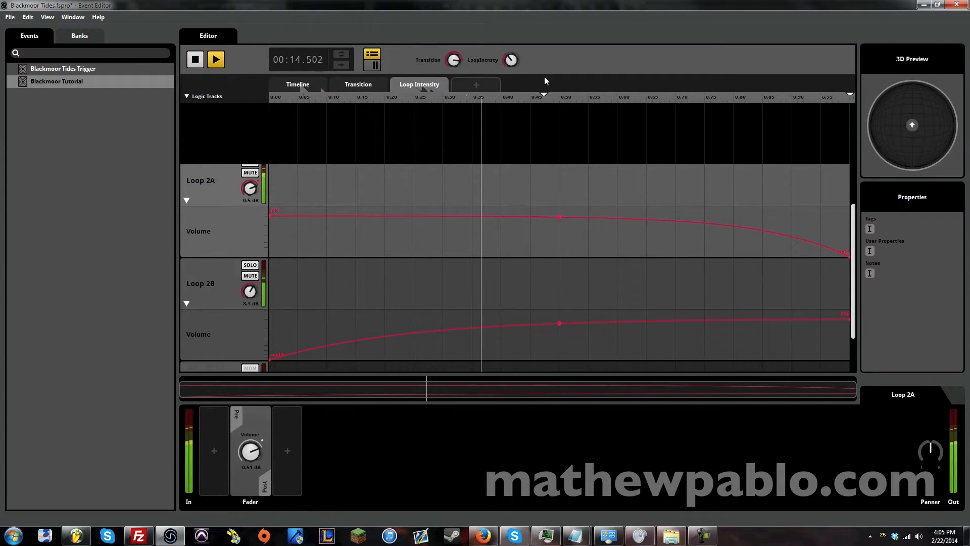
pyautogui.moveTo(509, 60); pyautogui.dragTo(509, 17)
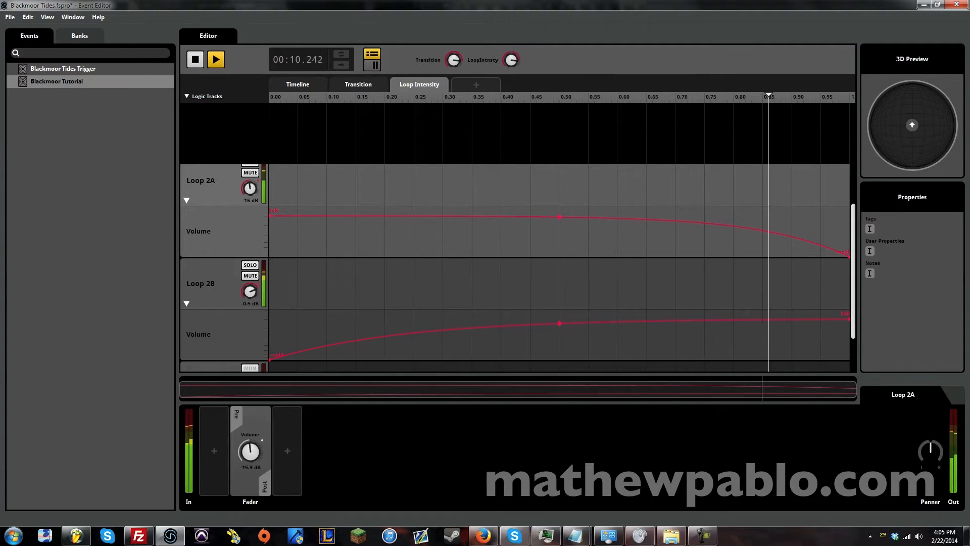
pyautogui.press('space')
# Step: Return to the timeline and audition switching between Loop 1 and Loop 2 by varying the Transition parameter during playback
pyautogui.click(365, 87)
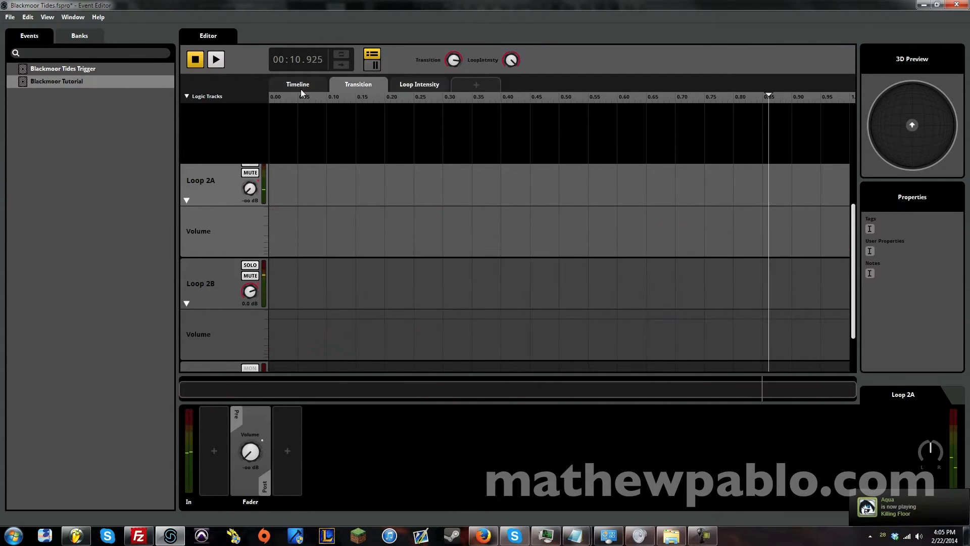
pyautogui.click(299, 85)
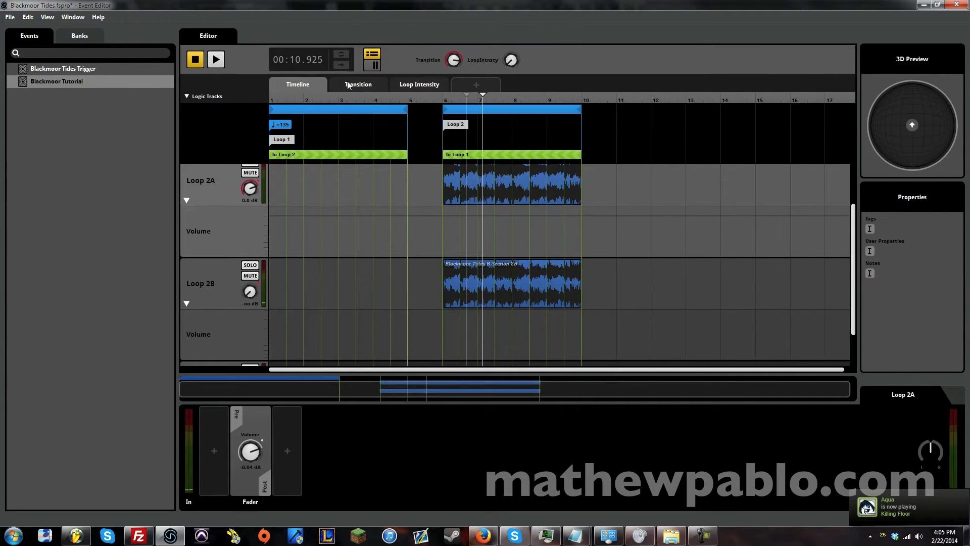
pyautogui.click(215, 63)
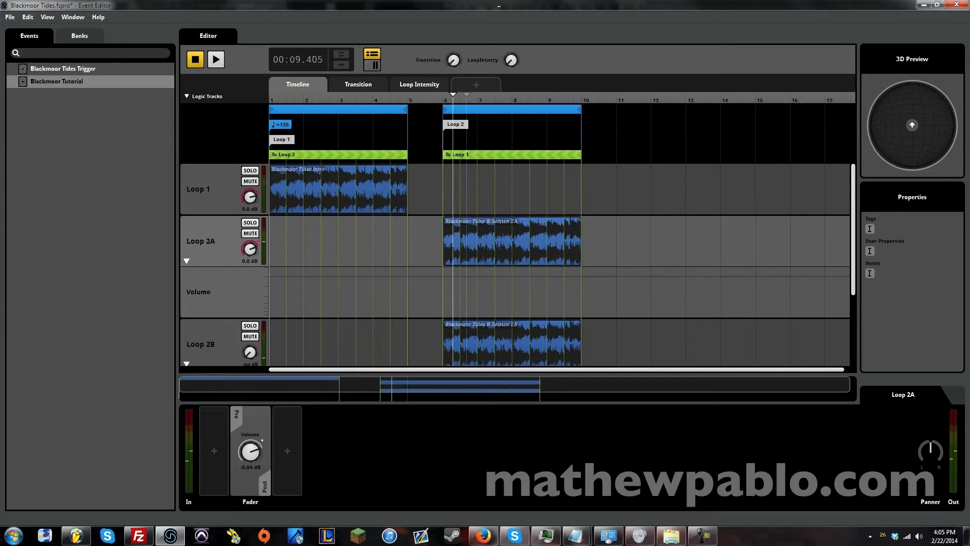
pyautogui.click(349, 99)
pyautogui.press('space')
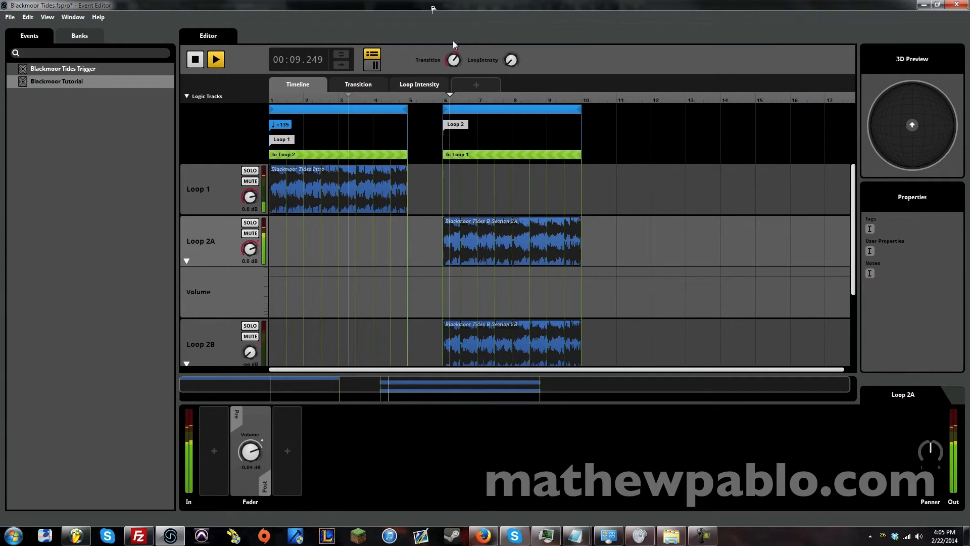
pyautogui.moveTo(452, 62); pyautogui.dragTo(461, 192)
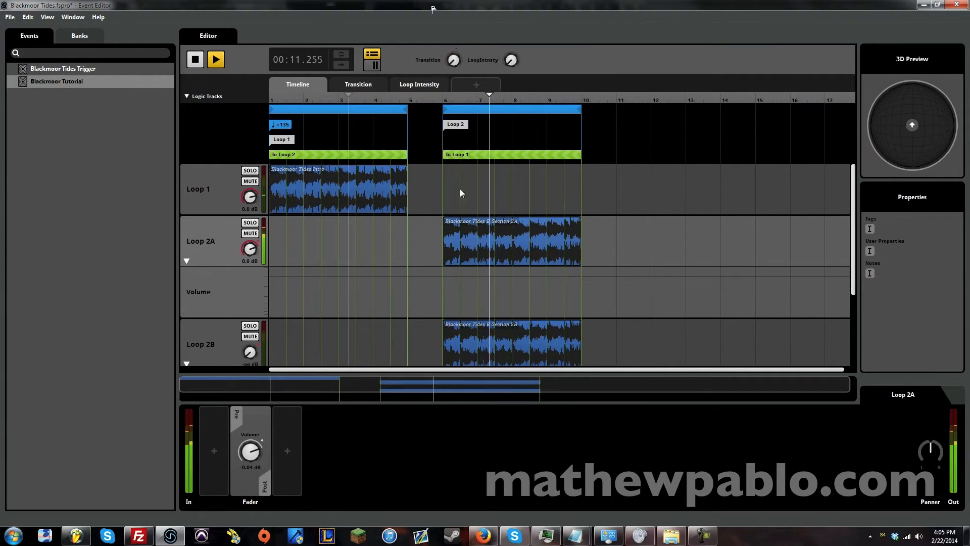
pyautogui.moveTo(451, 61); pyautogui.dragTo(447, 47)
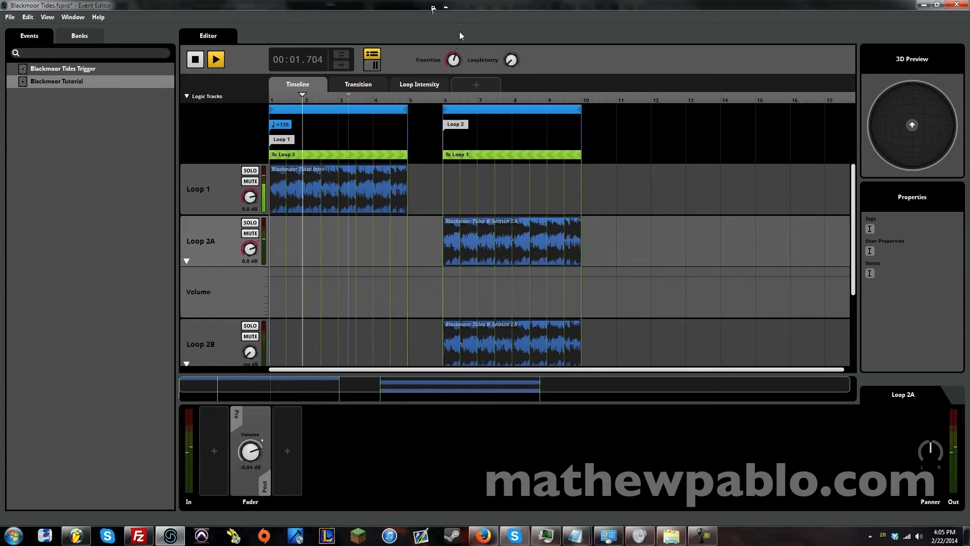
pyautogui.click(196, 60)
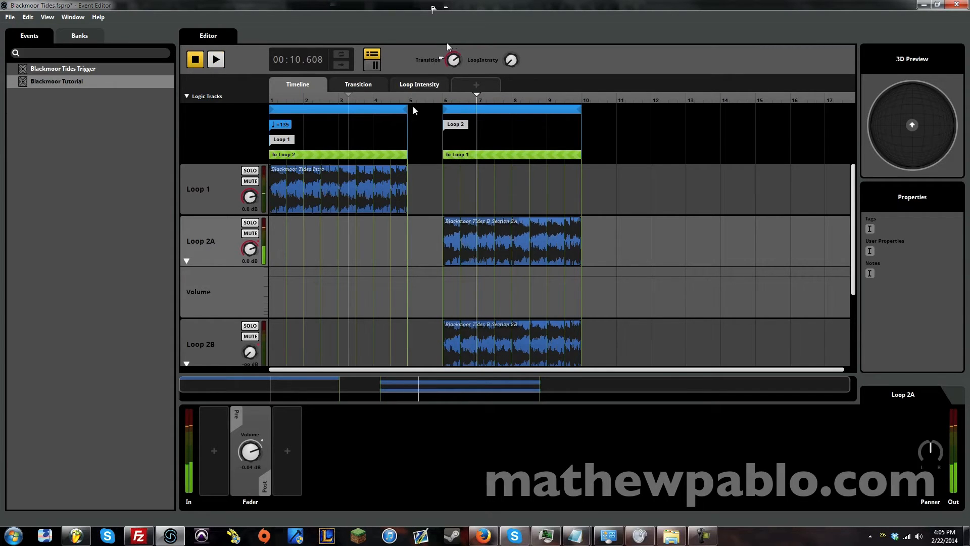
pyautogui.rightClick(498, 142)
pyautogui.moveTo(544, 198)
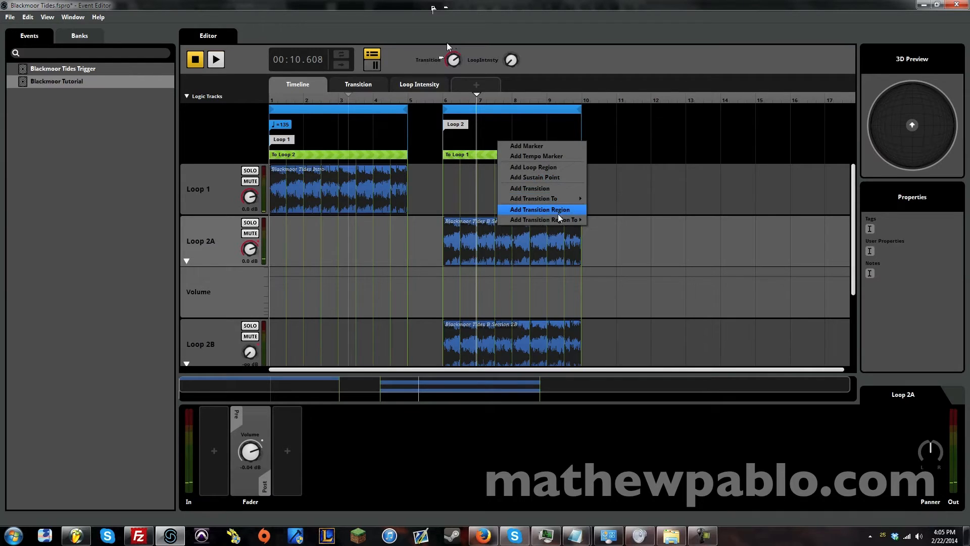
# Step: Switch to Windows Explorer, open the Music library's Cues folder and preview Short Action Cue - Evil - Orchestral.mp3
pyautogui.click(671, 536)
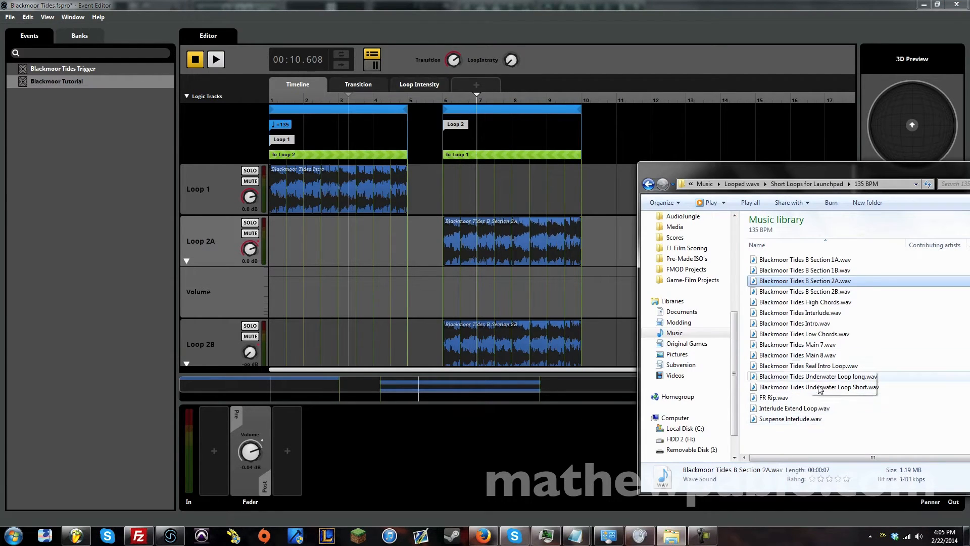
pyautogui.click(818, 184)
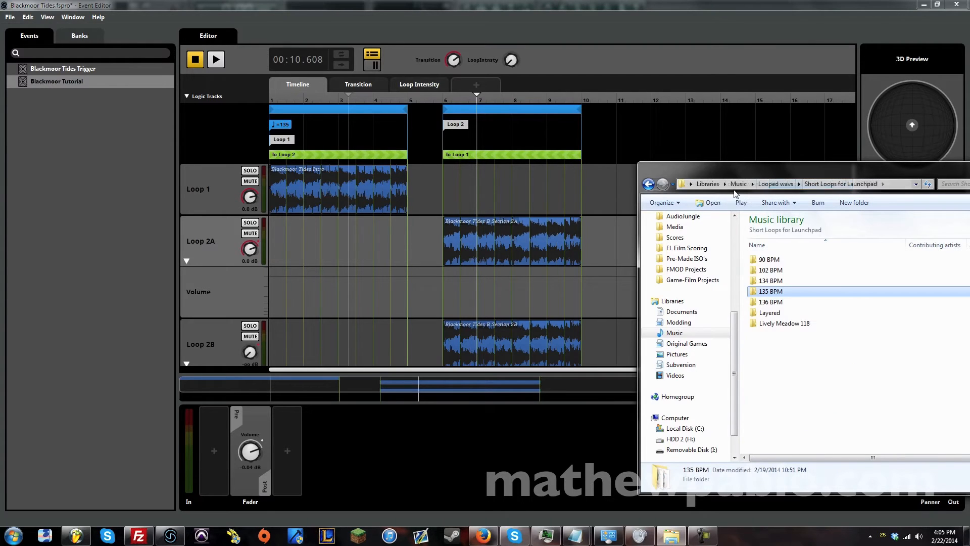
pyautogui.click(738, 185)
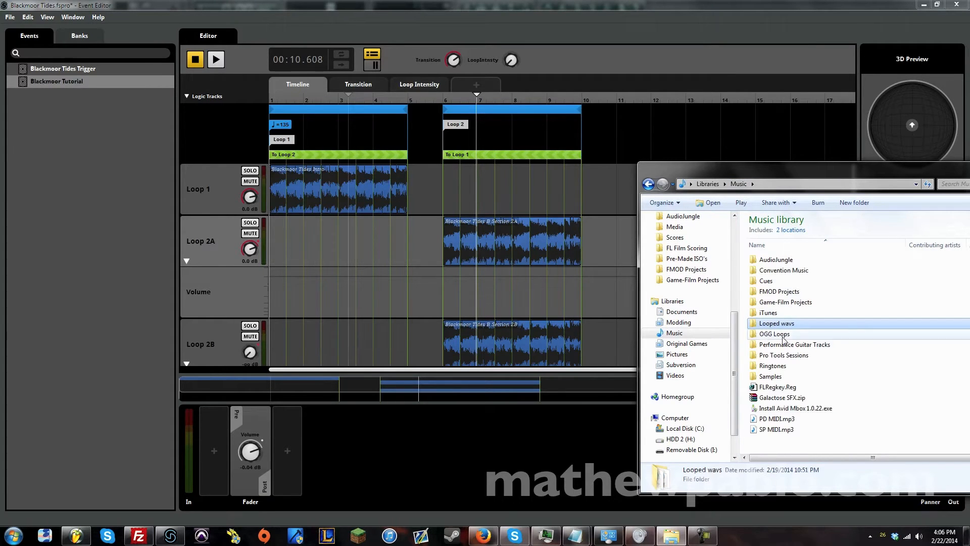
pyautogui.doubleClick(770, 282)
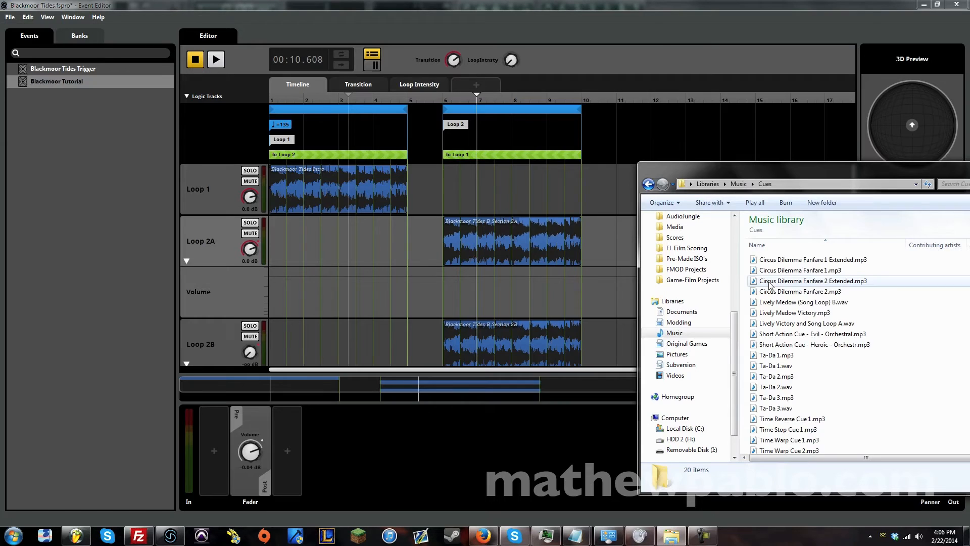
pyautogui.click(805, 305)
pyautogui.click(791, 336)
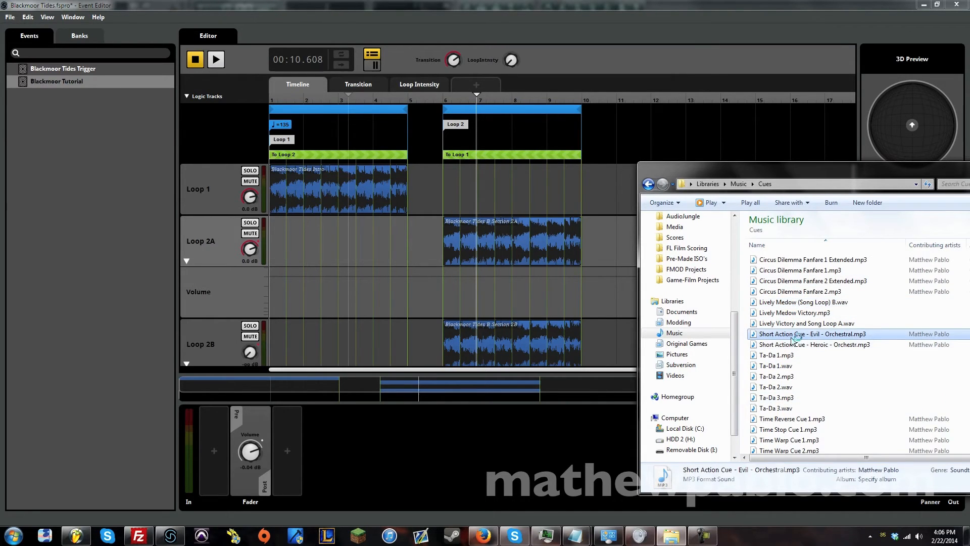
pyautogui.doubleClick(791, 335)
pyautogui.click(326, 6)
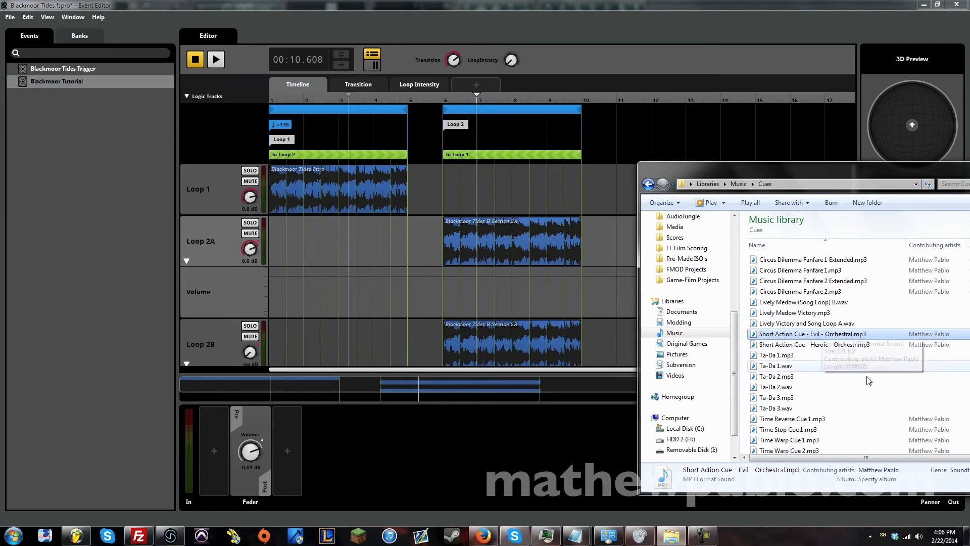
# Step: Preview Short Action Cue - Heroic - Orchestr.mp3, then place Short Action Cue - Evil - Orchestral.mp3 on the Loop 1 track at bar 11
pyautogui.doubleClick(841, 345)
pyautogui.click(326, 5)
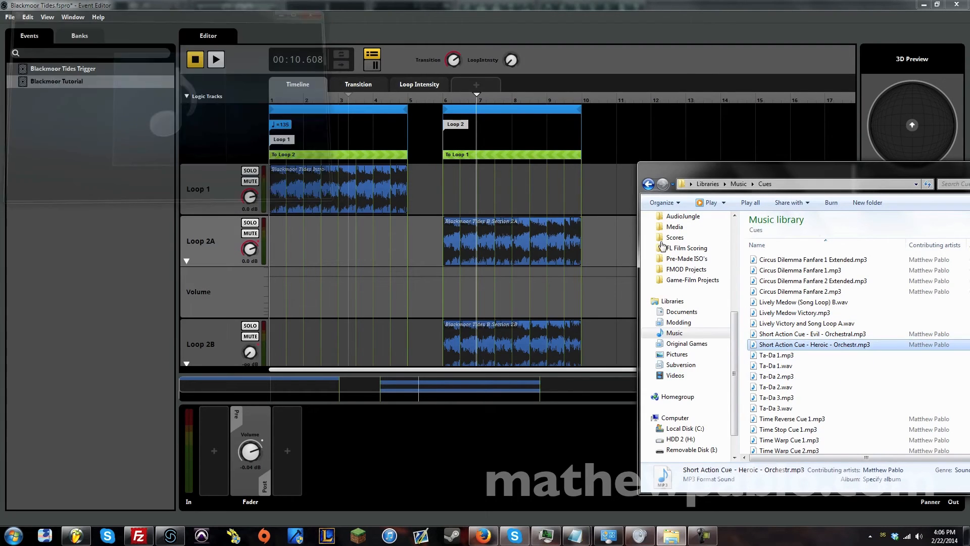
pyautogui.click(812, 338)
pyautogui.moveTo(812, 340); pyautogui.dragTo(654, 270)
pyautogui.moveTo(674, 186); pyautogui.dragTo(635, 198)
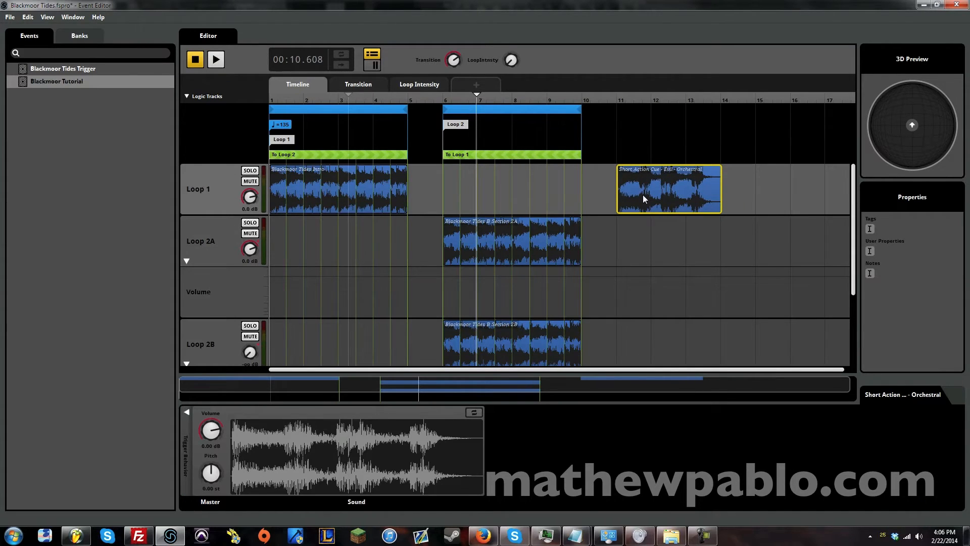
pyautogui.rightClick(681, 199)
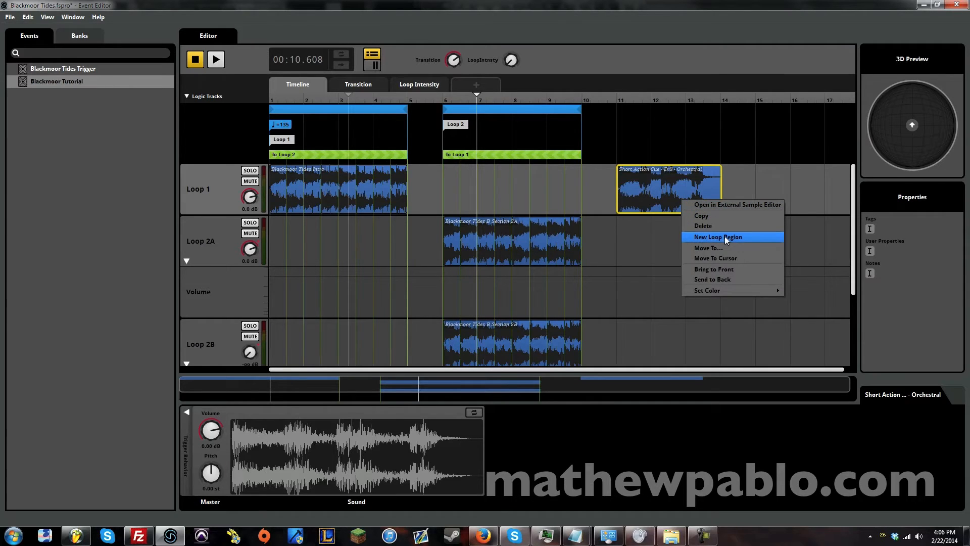
pyautogui.rightClick(653, 177)
pyautogui.rightClick(654, 116)
pyautogui.click(692, 131)
pyautogui.click(663, 109)
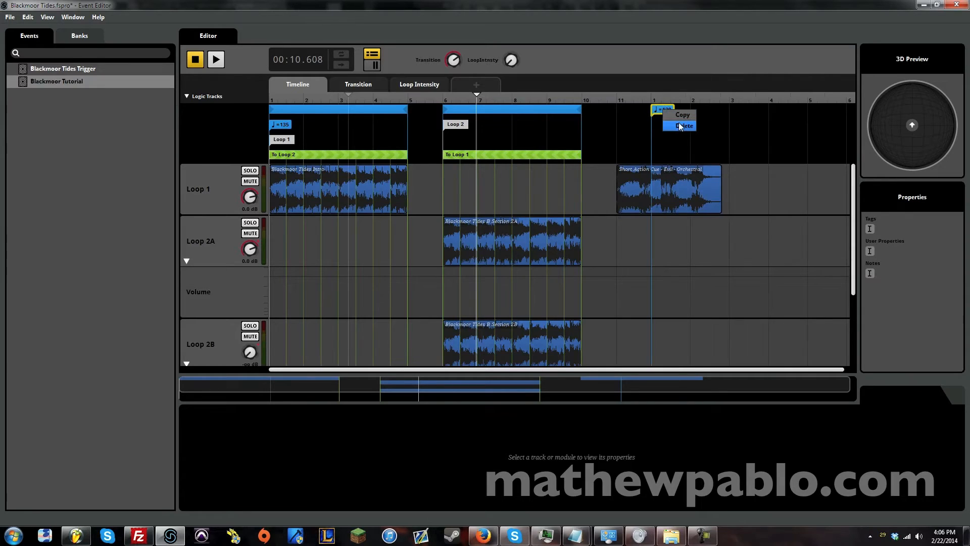
pyautogui.click(677, 125)
# Step: Add a marker named Lose at bar 11, at the start of the Evil cue
pyautogui.rightClick(678, 125)
pyautogui.click(687, 129)
pyautogui.moveTo(693, 127); pyautogui.dragTo(636, 127)
pyautogui.doubleClick(635, 127)
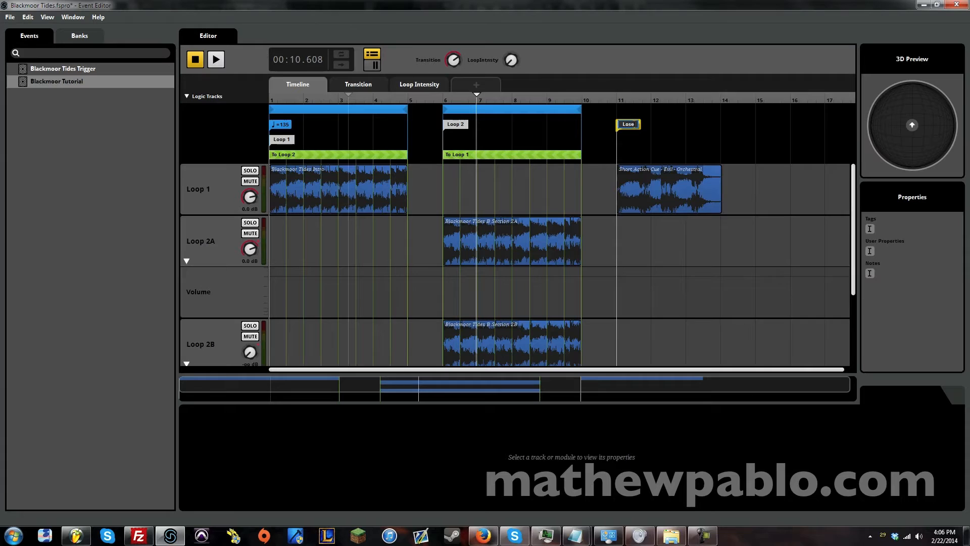
# Step: Place Short Action Cue - Heroic - Orchestr.mp3 from the Cues folder on the Loop 1 track at bar 15
pyautogui.click(671, 534)
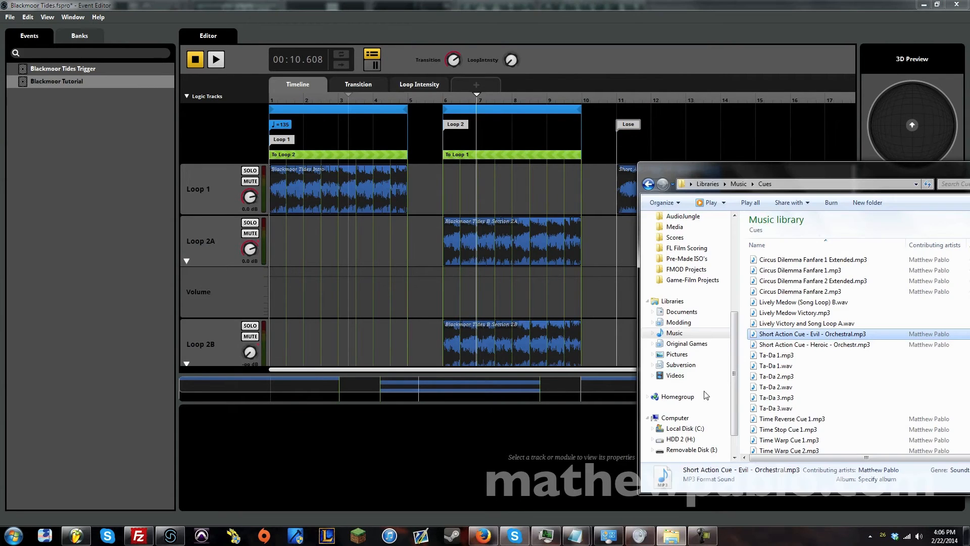
pyautogui.moveTo(733, 173); pyautogui.dragTo(293, 148)
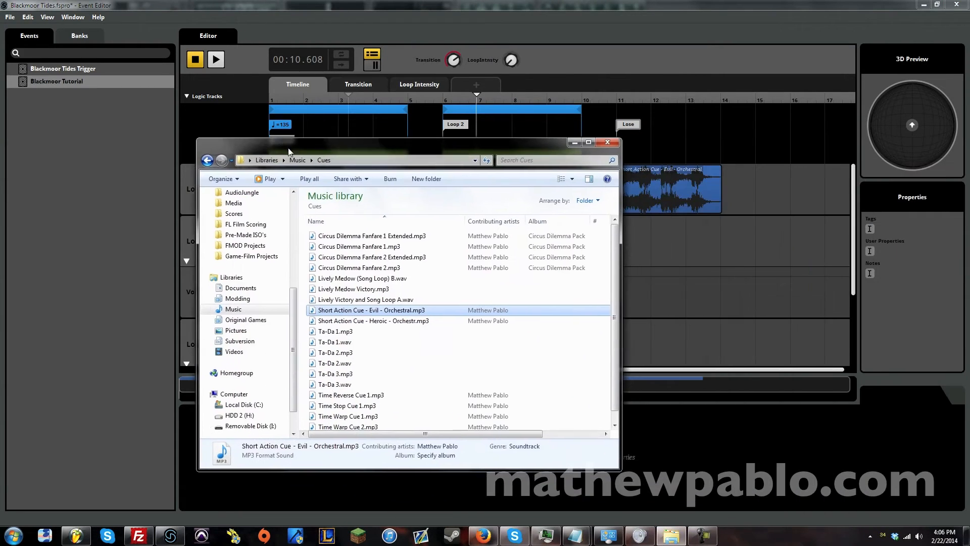
pyautogui.moveTo(364, 321); pyautogui.dragTo(777, 196)
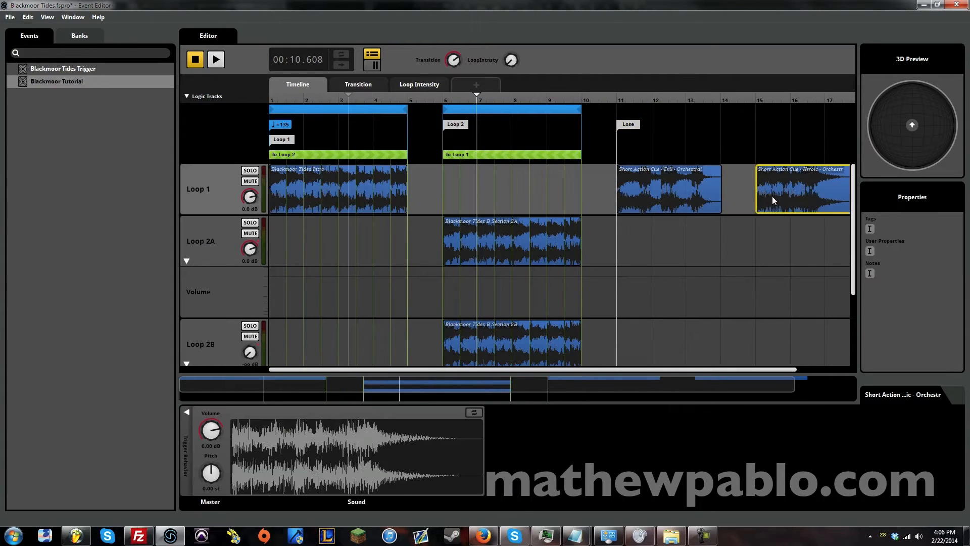
# Step: Add a marker named Win at bar 15, at the start of the Heroic cue
pyautogui.rightClick(775, 199)
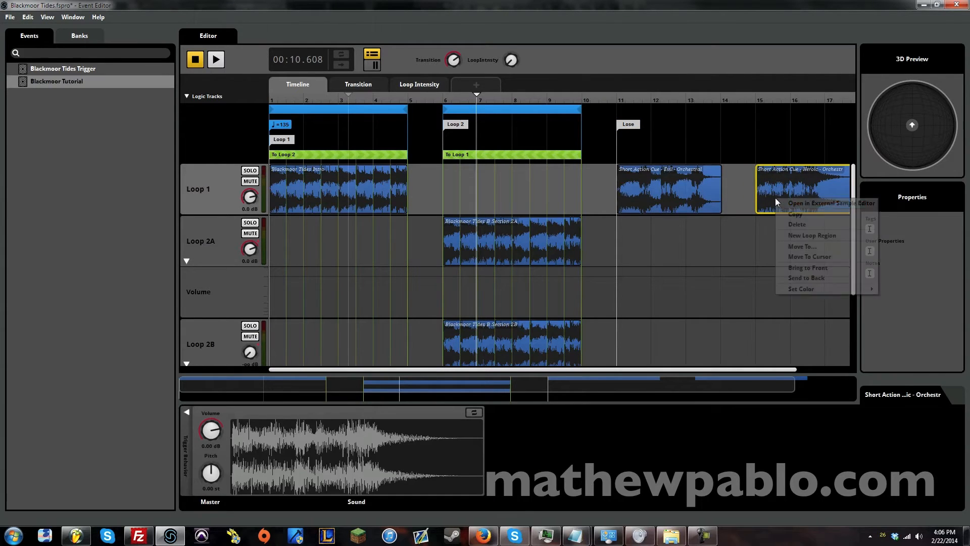
pyautogui.rightClick(775, 146)
pyautogui.click(786, 147)
pyautogui.moveTo(778, 141)
pyautogui.mouseDown()
pyautogui.moveTo(760, 141)
pyautogui.moveTo(760, 125)
pyautogui.mouseUp()
pyautogui.doubleClick(764, 127)
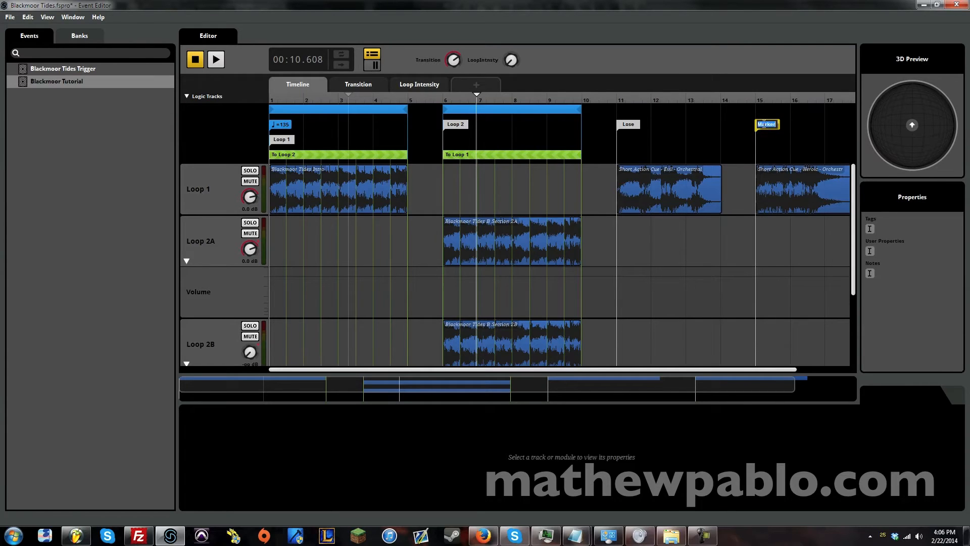
pyautogui.write('Win')
pyautogui.press('Return')
# Step: Add a sustain point at the end of the Evil cue at bar 14 and another at the end of the Heroic cue at bar 18
pyautogui.rightClick(695, 137)
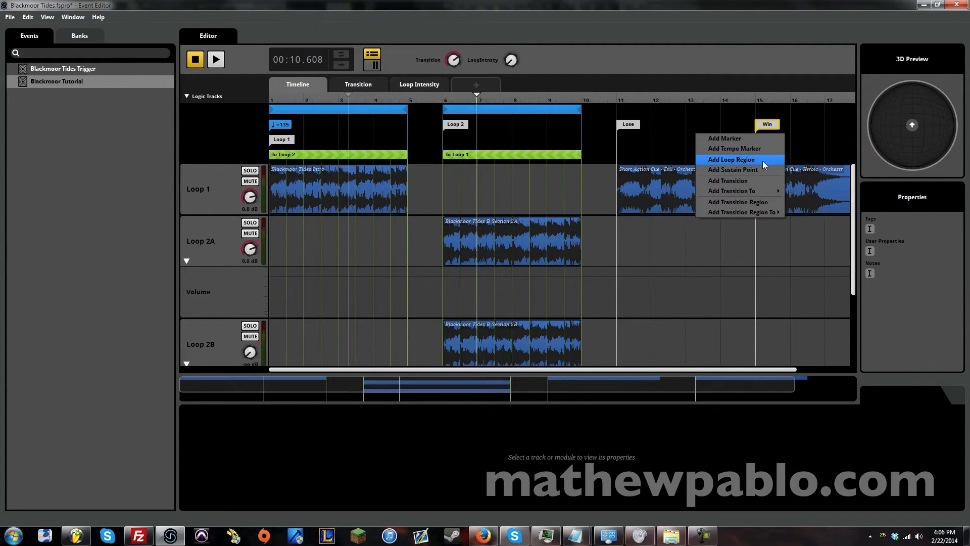
pyautogui.click(748, 170)
pyautogui.moveTo(703, 125); pyautogui.dragTo(722, 130)
pyautogui.moveTo(711, 365); pyautogui.dragTo(763, 371)
pyautogui.rightClick(762, 138)
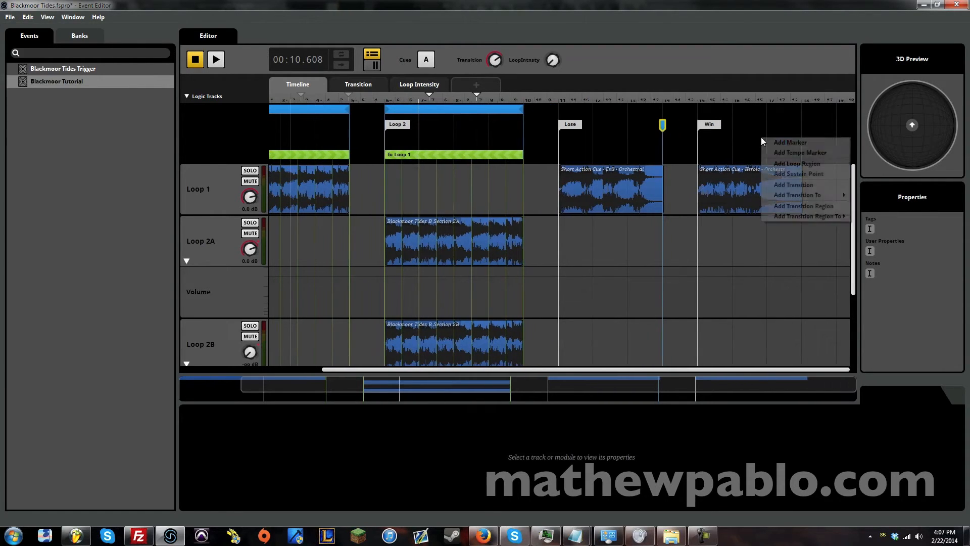
pyautogui.click(793, 173)
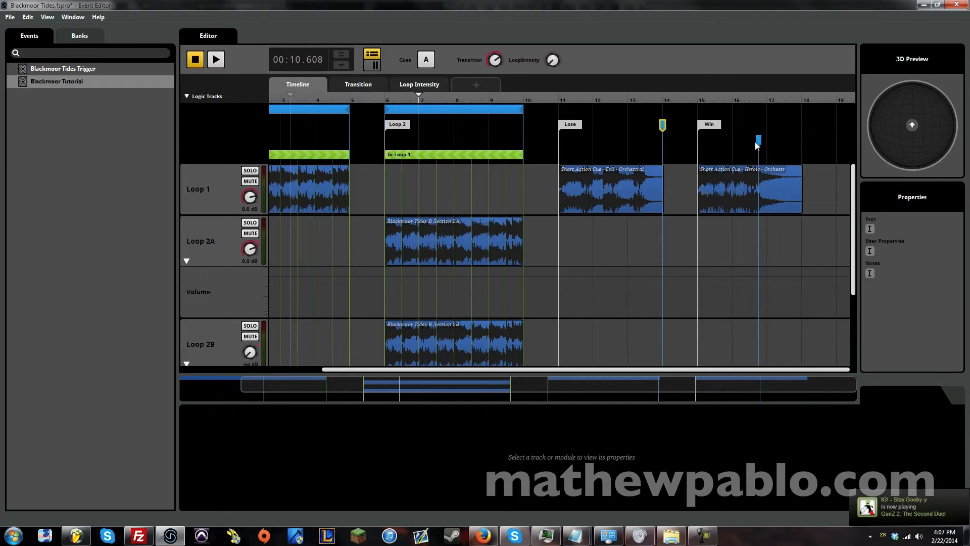
pyautogui.moveTo(758, 141); pyautogui.dragTo(800, 130)
# Step: Add a transition region to Win spanning Loop 2 from bar 6 to bar 10, beneath the To Loop 1 region
pyautogui.moveTo(646, 386); pyautogui.dragTo(615, 385)
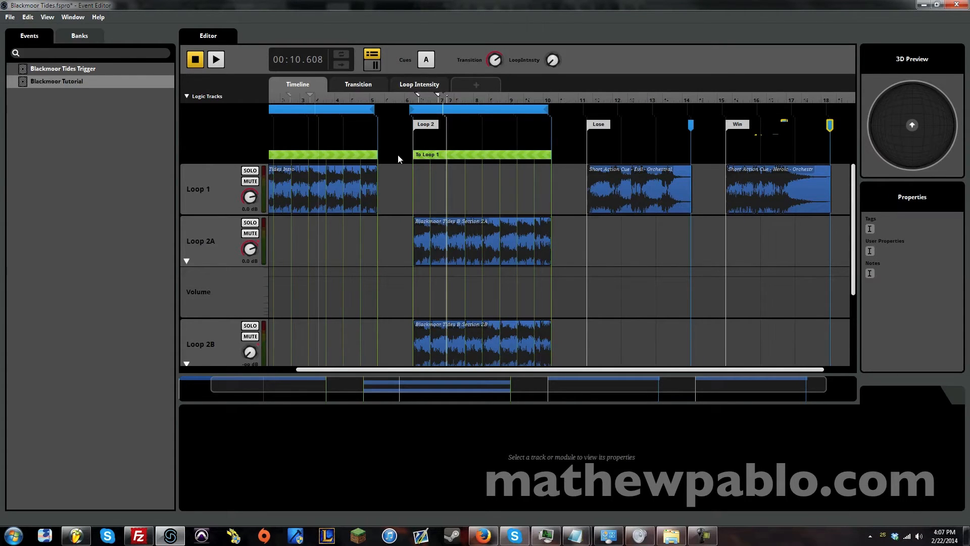
pyautogui.rightClick(482, 146)
pyautogui.moveTo(556, 221)
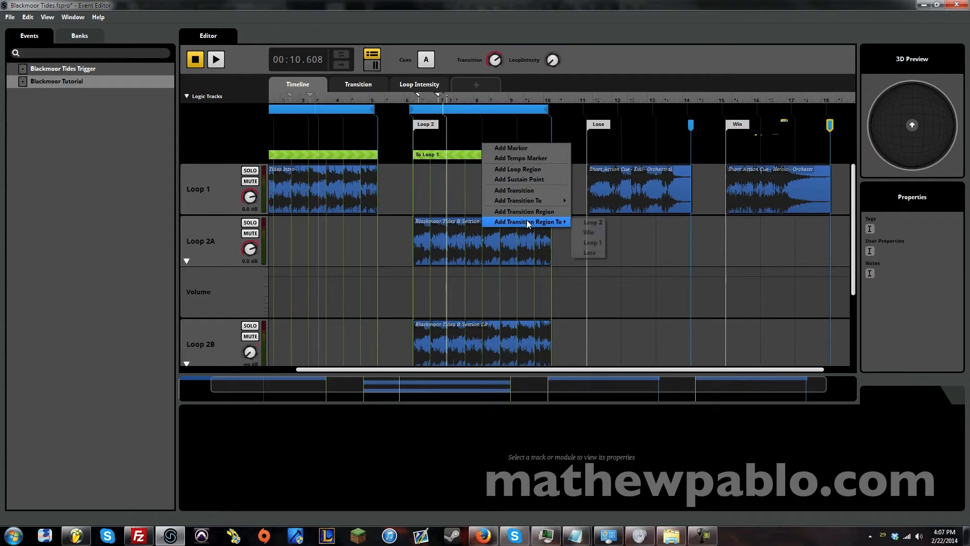
pyautogui.click(589, 233)
pyautogui.moveTo(499, 142); pyautogui.dragTo(529, 171)
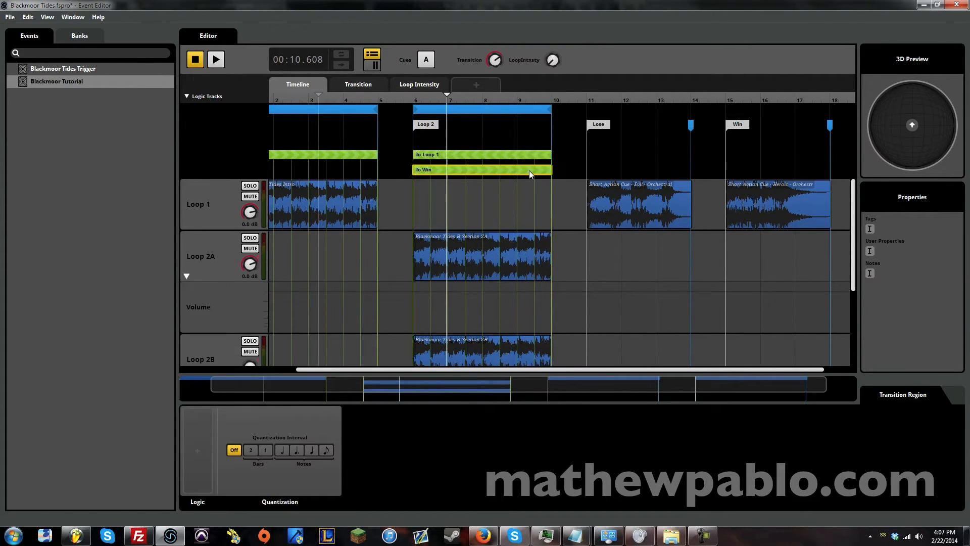
# Step: Add a transition region to Lose spanning Loop 2 from bar 6 to bar 10, beneath the To Win region
pyautogui.rightClick(514, 141)
pyautogui.moveTo(565, 219)
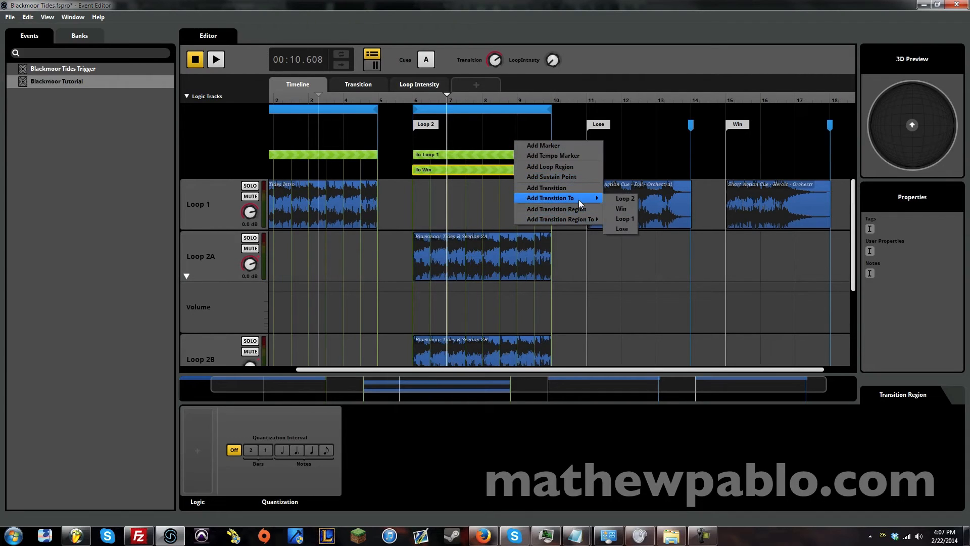
pyautogui.click(626, 249)
pyautogui.moveTo(528, 141); pyautogui.dragTo(550, 201)
# Step: Place the playback position inside Loop 2 and play the event to audition its new transition regions to Win and Lose
pyautogui.click(393, 183)
pyautogui.moveTo(439, 388); pyautogui.dragTo(404, 386)
pyautogui.click(466, 174)
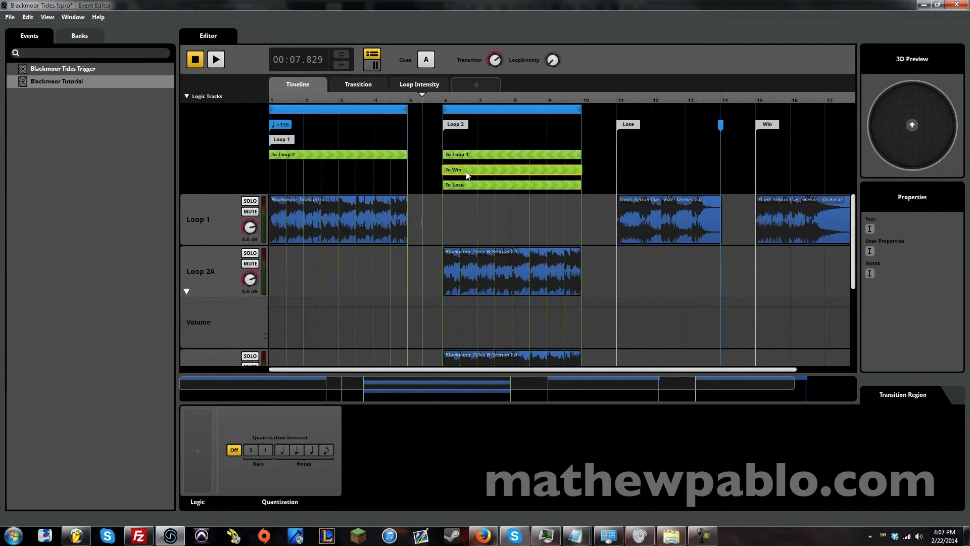
pyautogui.click(335, 172)
pyautogui.click(468, 165)
pyautogui.click(469, 171)
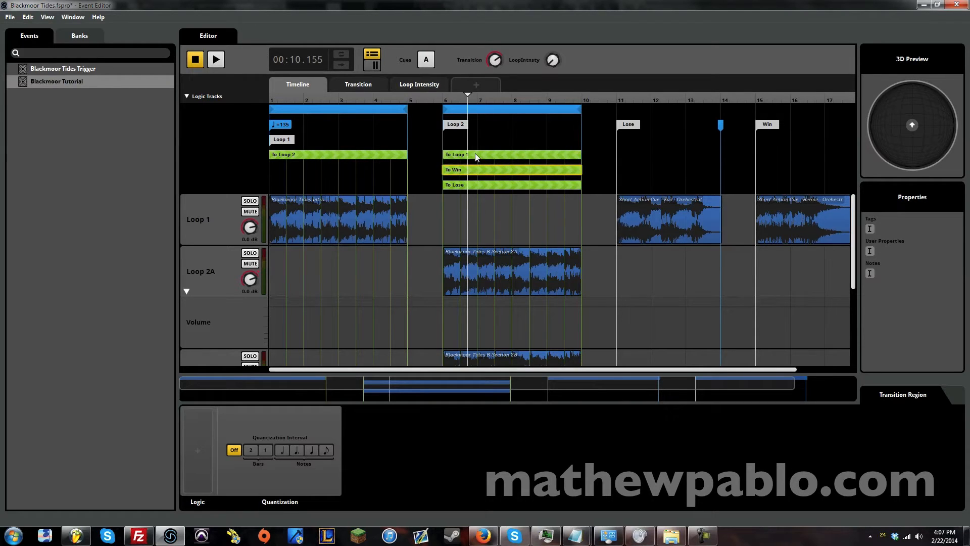
pyautogui.press('space')
pyautogui.press('space')
pyautogui.click(456, 186)
pyautogui.click(473, 171)
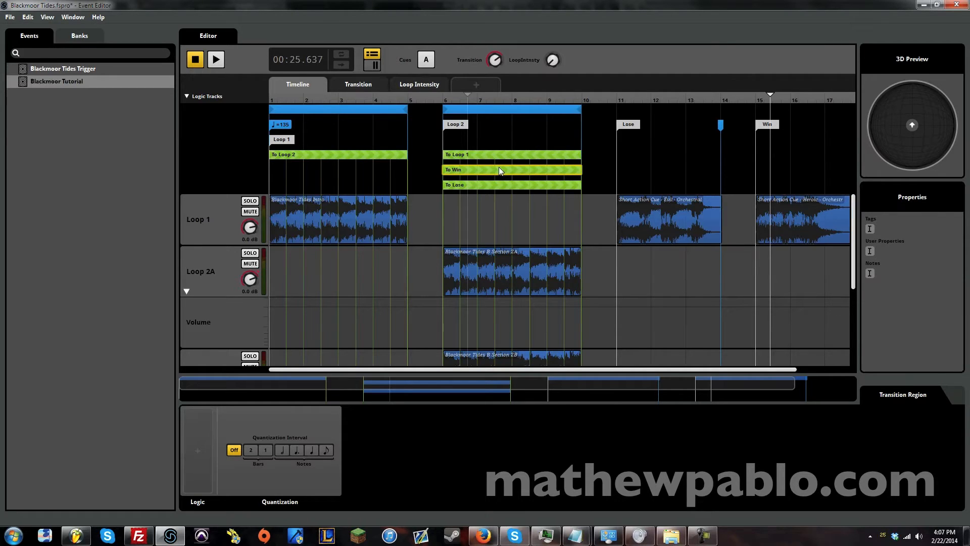
# Step: Add a parameter named Lose/Win with a range of 0 to 1
pyautogui.click(482, 80)
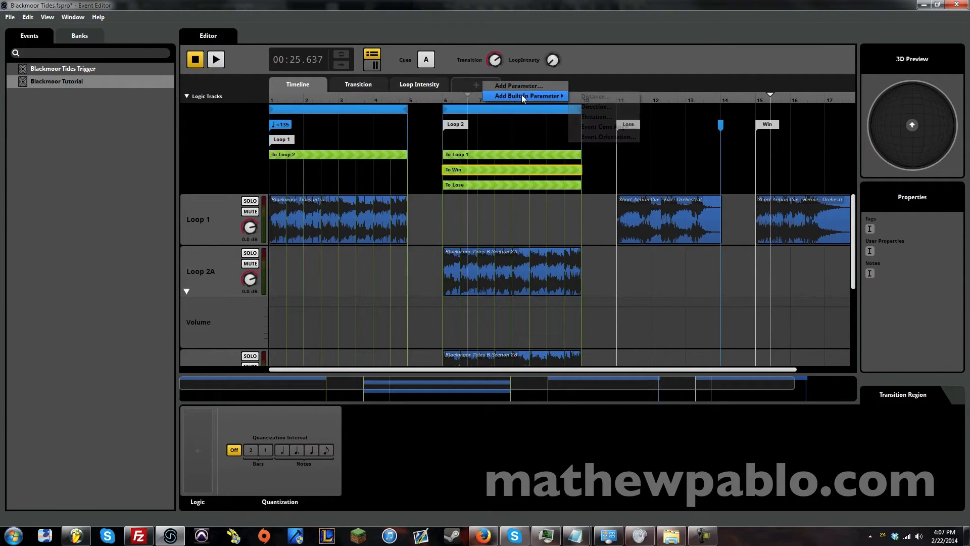
pyautogui.click(528, 87)
pyautogui.write('W')
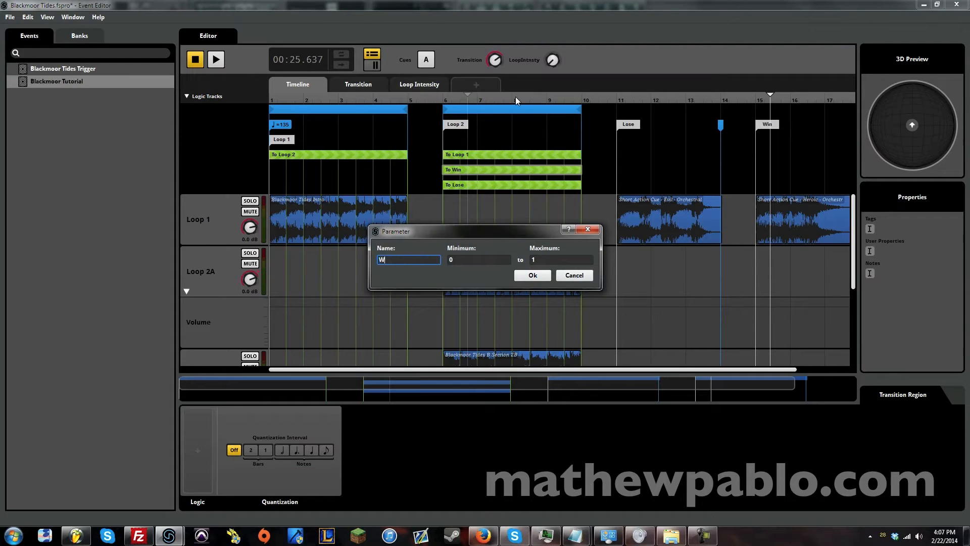
pyautogui.write('ose/Win')
pyautogui.press('Return')
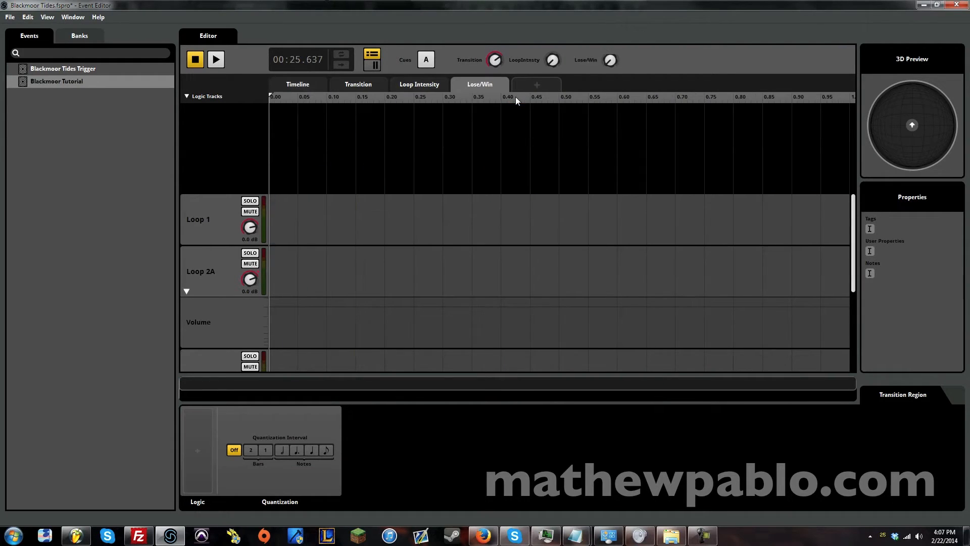
# Step: Give the timeline's To Lose transition region a Lose/Win parameter condition ranging from 0.00 to 0.23
pyautogui.click(299, 85)
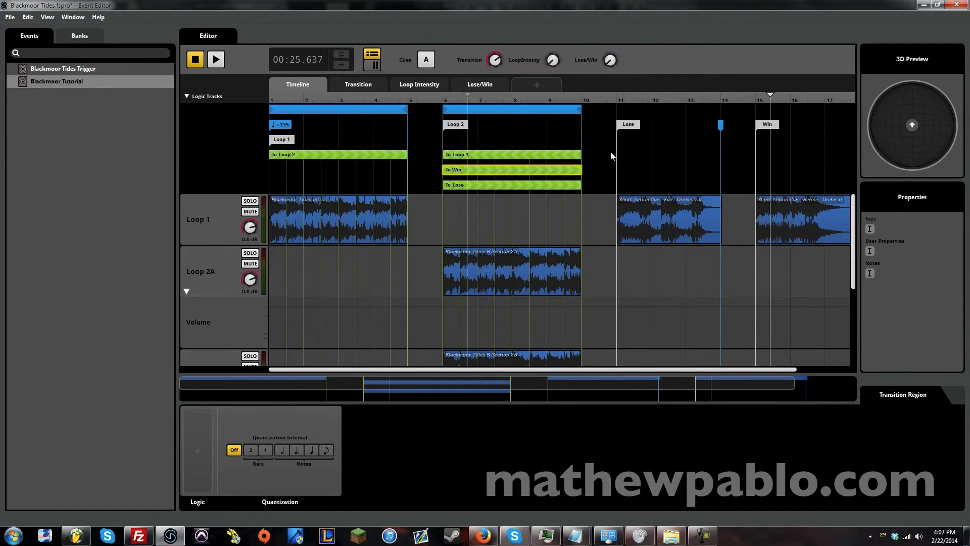
pyautogui.click(464, 186)
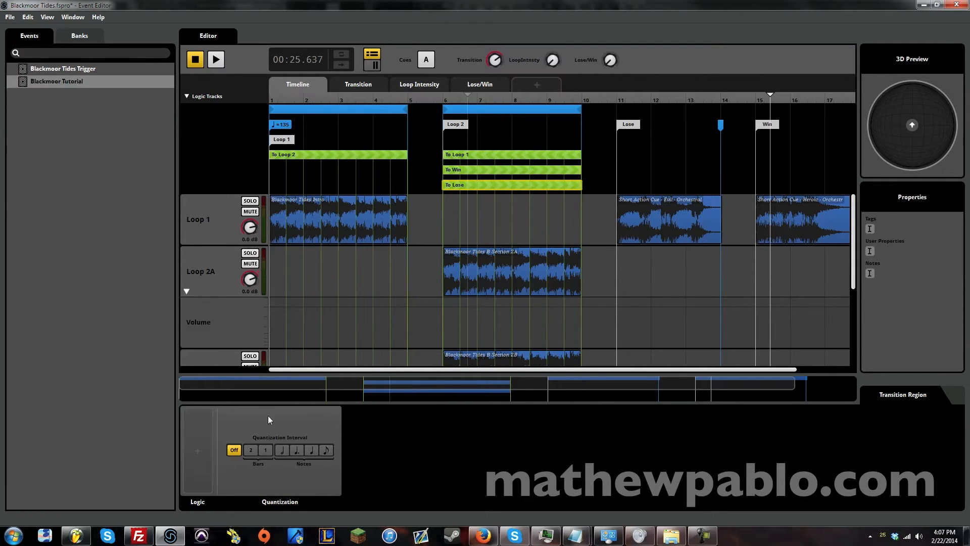
pyautogui.rightClick(203, 473)
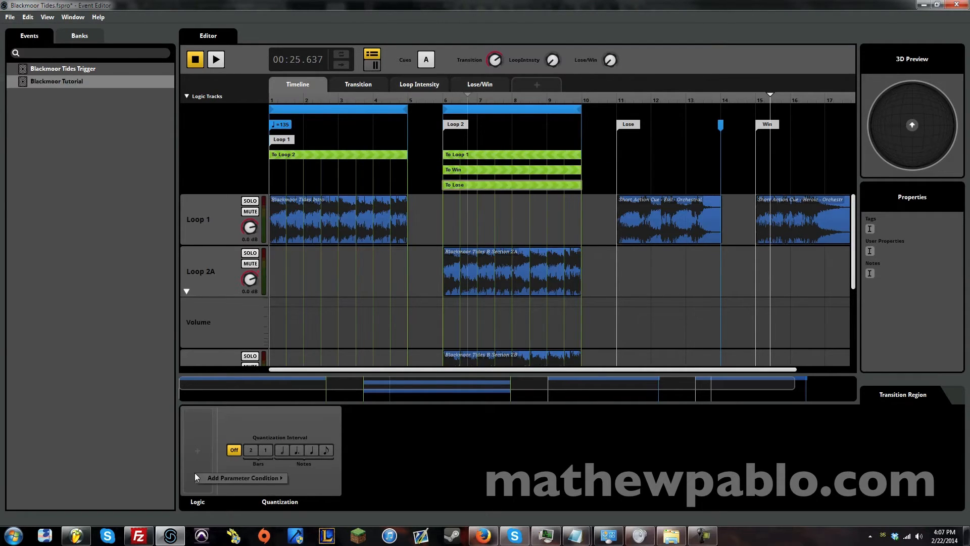
pyautogui.moveTo(205, 478)
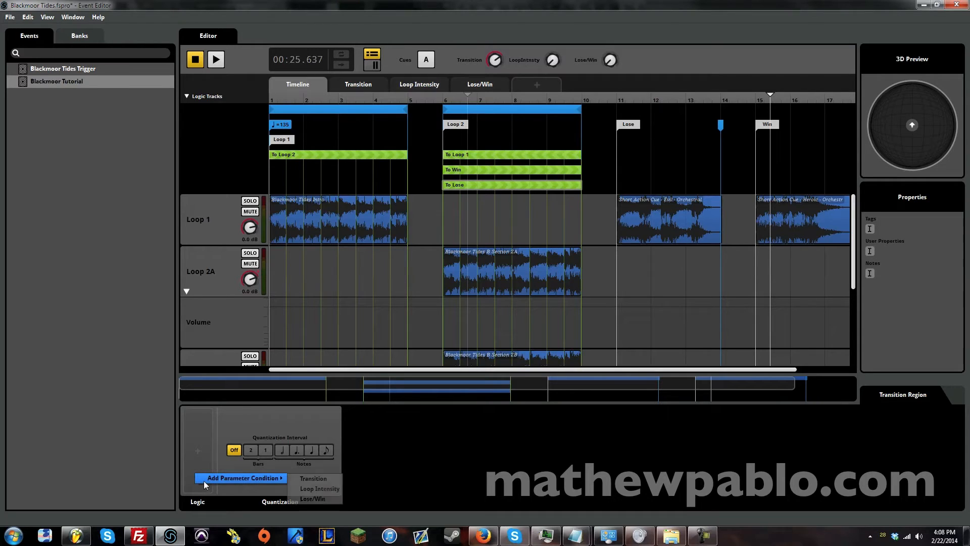
pyautogui.click(312, 499)
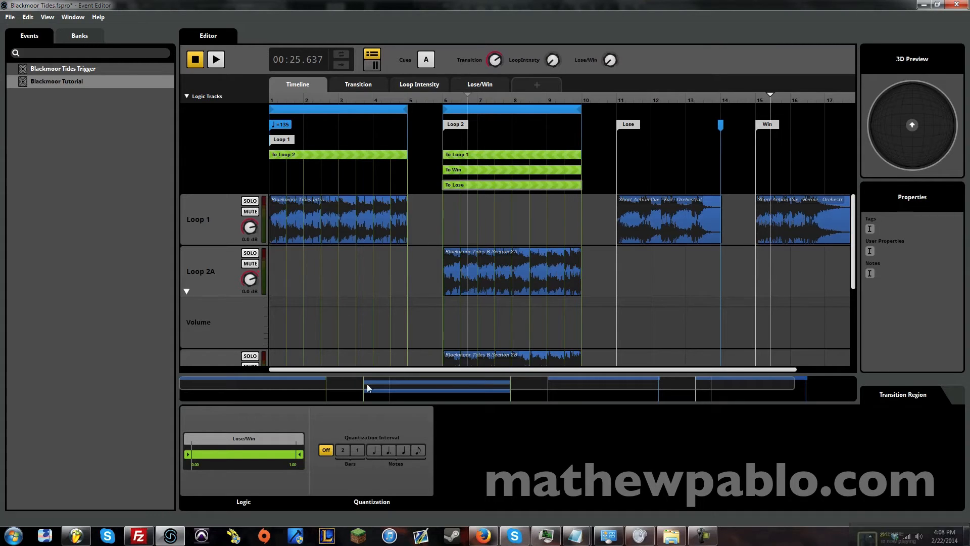
pyautogui.moveTo(295, 454); pyautogui.dragTo(219, 454)
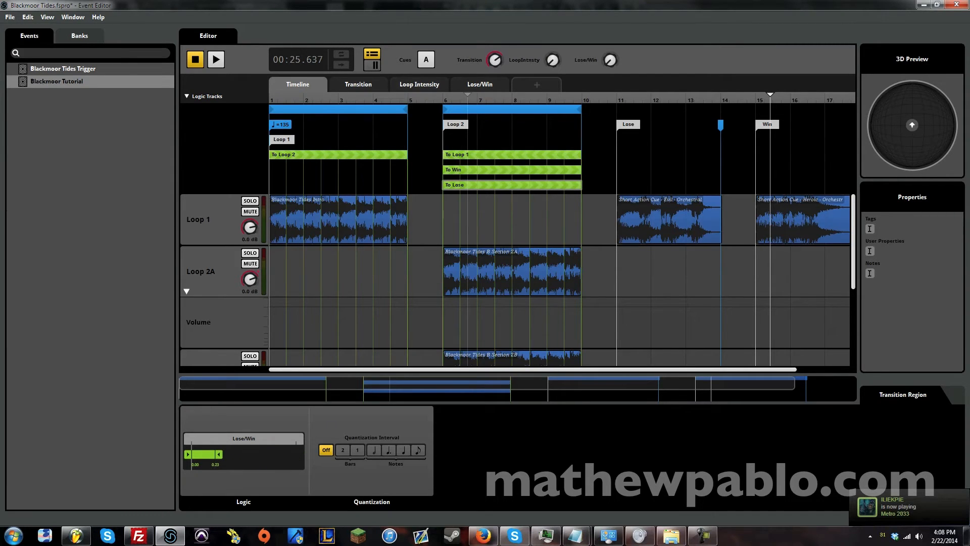
# Step: Give the To Win transition region a Lose/Win parameter condition ranging from 0.86 to 1.00
pyautogui.click(500, 174)
pyautogui.rightClick(199, 436)
pyautogui.moveTo(212, 437)
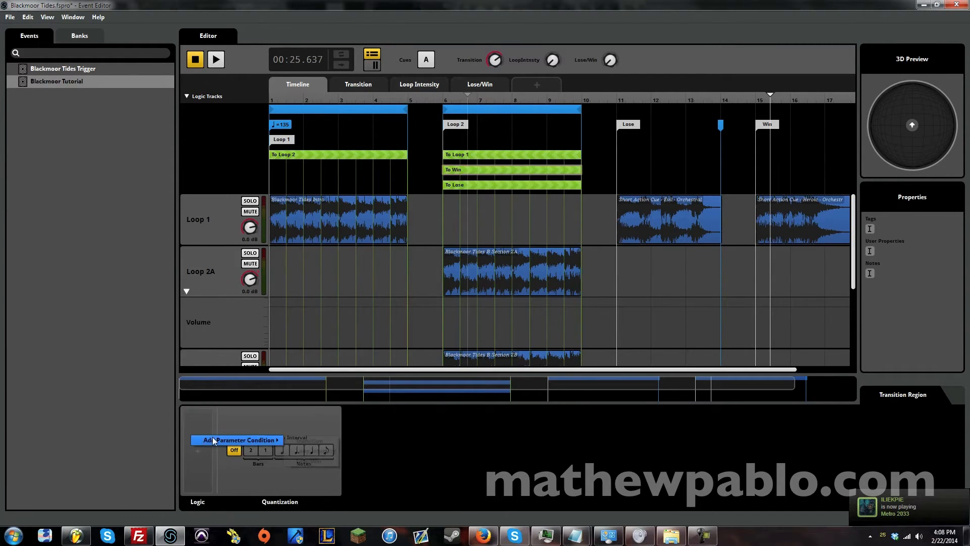
pyautogui.click(327, 459)
pyautogui.moveTo(191, 454); pyautogui.dragTo(277, 454)
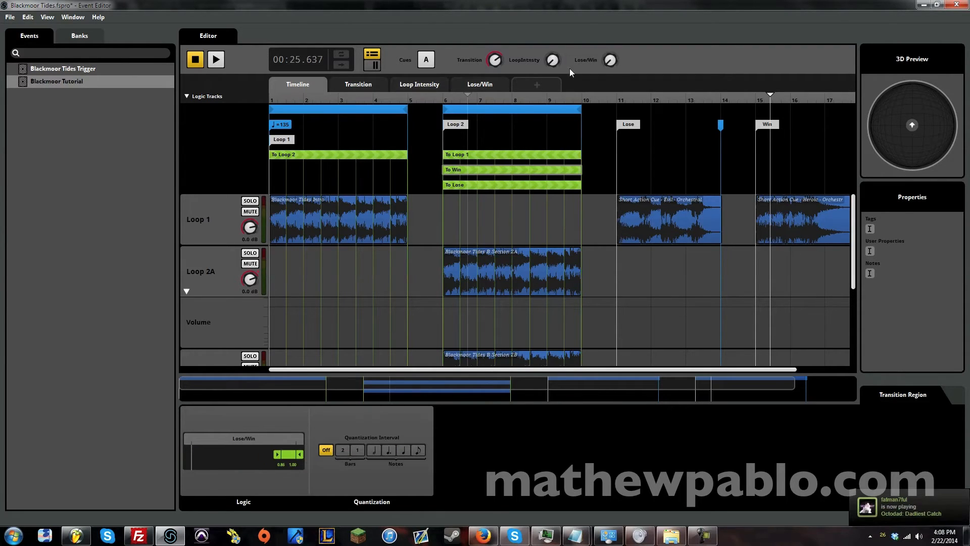
# Step: Sweep the Lose/Win parameter upward and back to its minimum to check it against the To Win condition range
pyautogui.moveTo(610, 64); pyautogui.dragTo(605, 4)
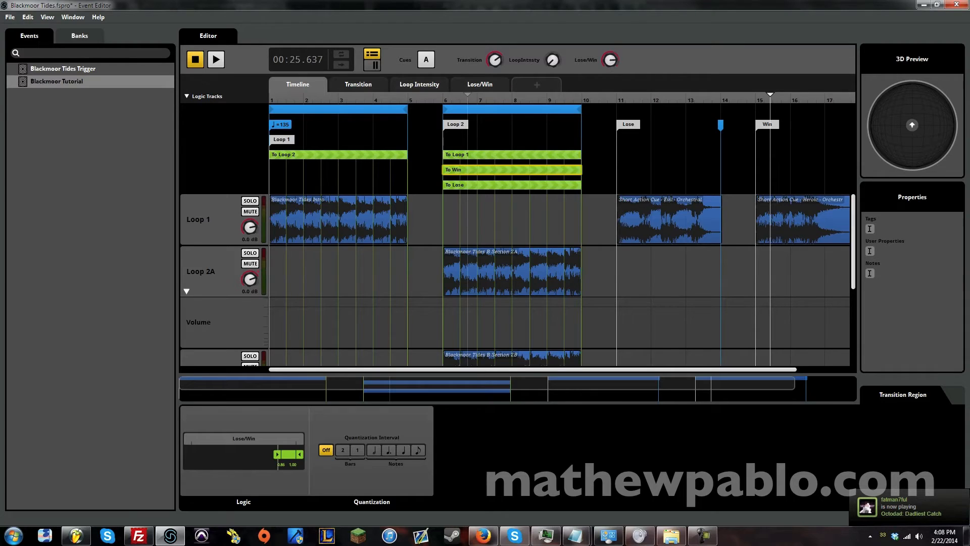
pyautogui.moveTo(610, 61); pyautogui.dragTo(608, 4)
pyautogui.moveTo(610, 60); pyautogui.dragTo(610, 106)
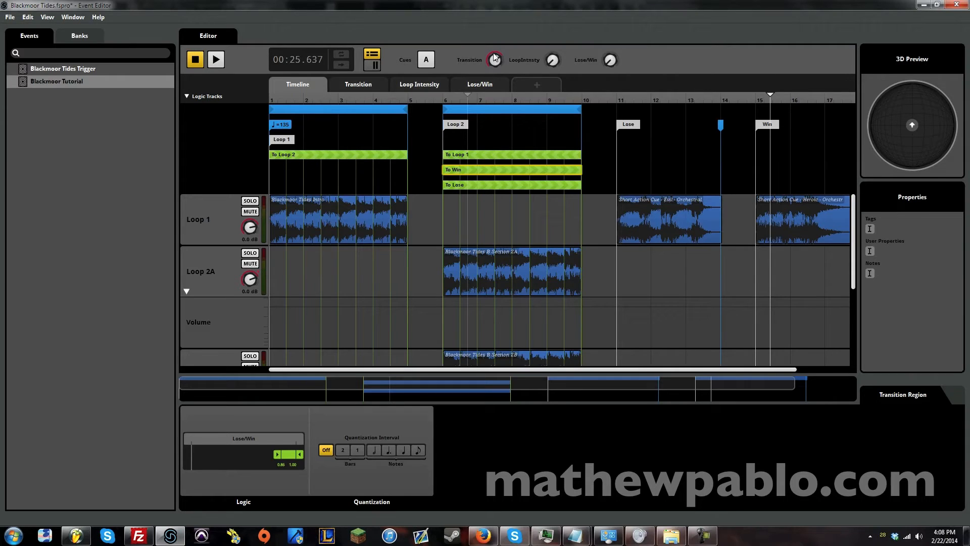
# Step: Play the event from within Loop 2 while raising Transition and Lose/Win to audition the conditional transitions, and return to the timeline
pyautogui.click(493, 97)
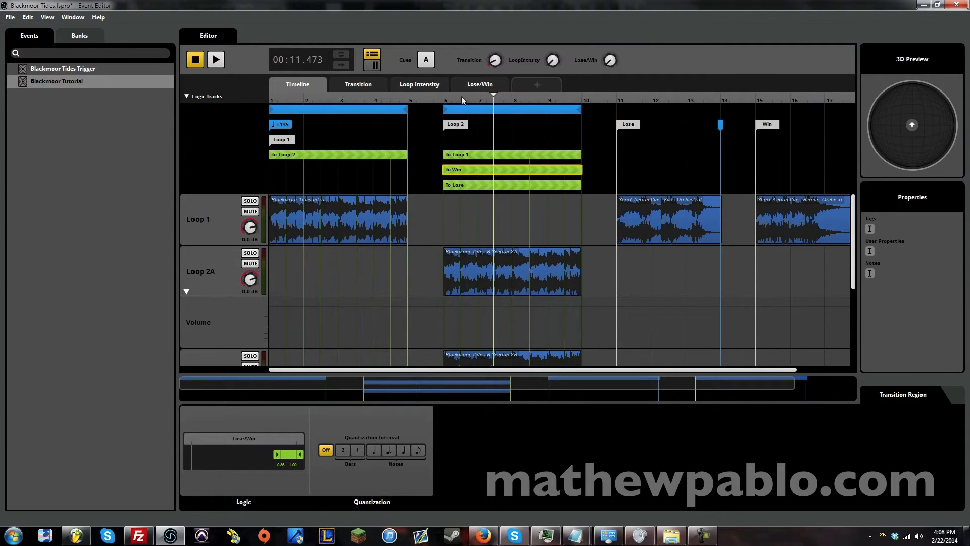
pyautogui.moveTo(496, 60); pyautogui.dragTo(496, 25)
pyautogui.press('space')
pyautogui.moveTo(610, 60); pyautogui.dragTo(610, 35)
pyautogui.click(482, 87)
pyautogui.click(297, 84)
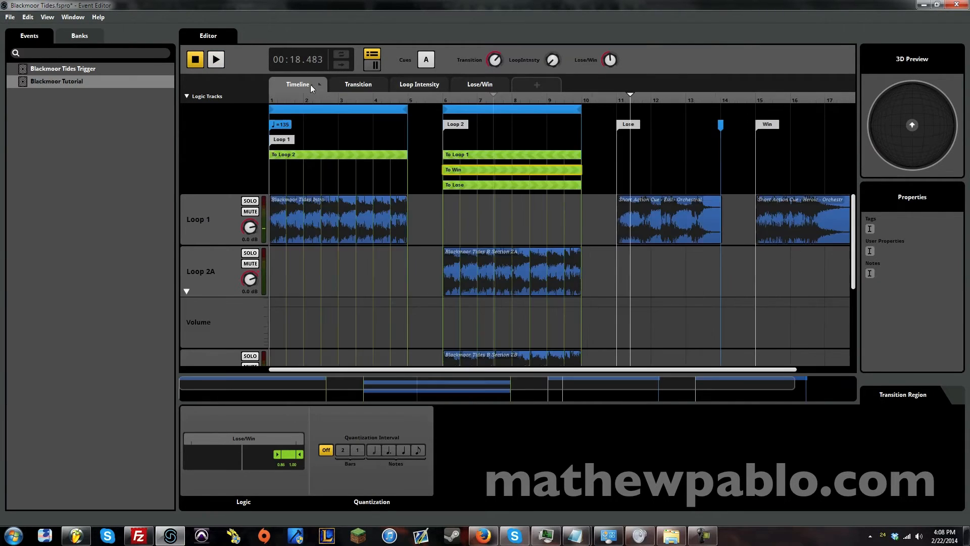
# Step: Play from within Loop 2 and lower the Transition parameter to its minimum, repeating the run to audition the quantized To Loop 1 transition
pyautogui.click(478, 97)
pyautogui.press('space')
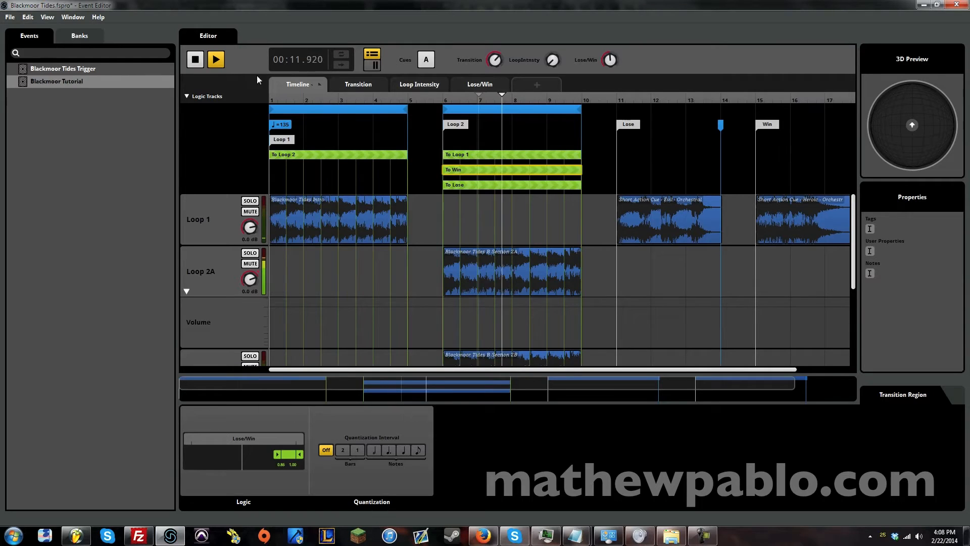
pyautogui.click(196, 60)
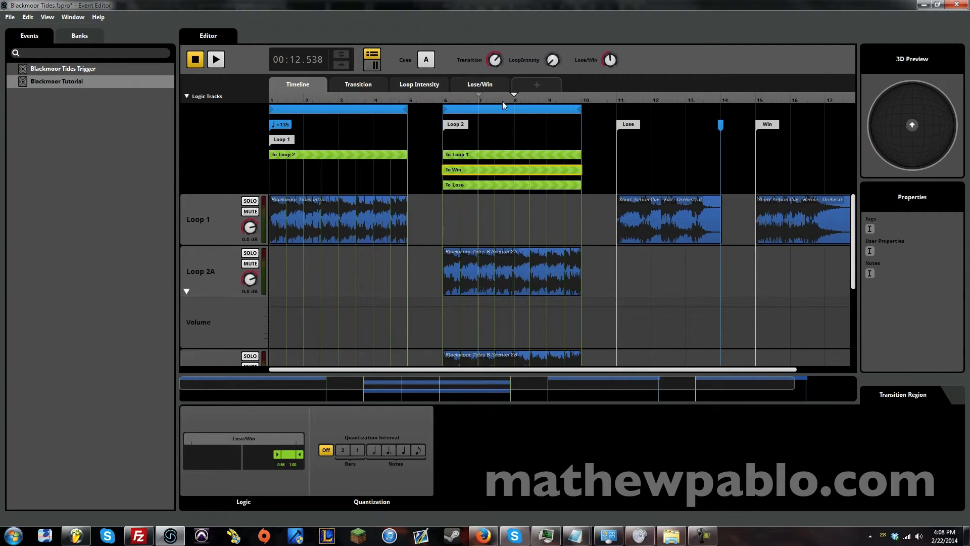
pyautogui.click(216, 60)
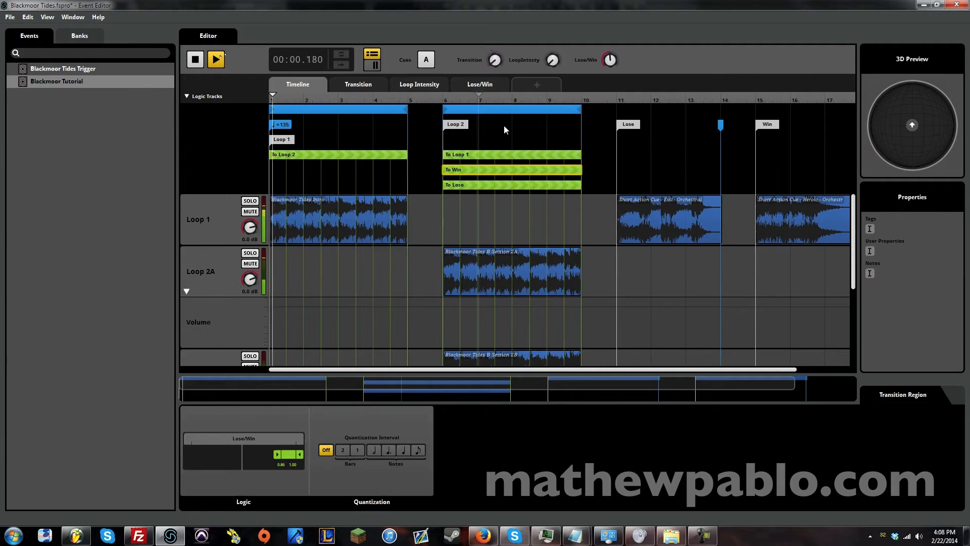
pyautogui.click(196, 59)
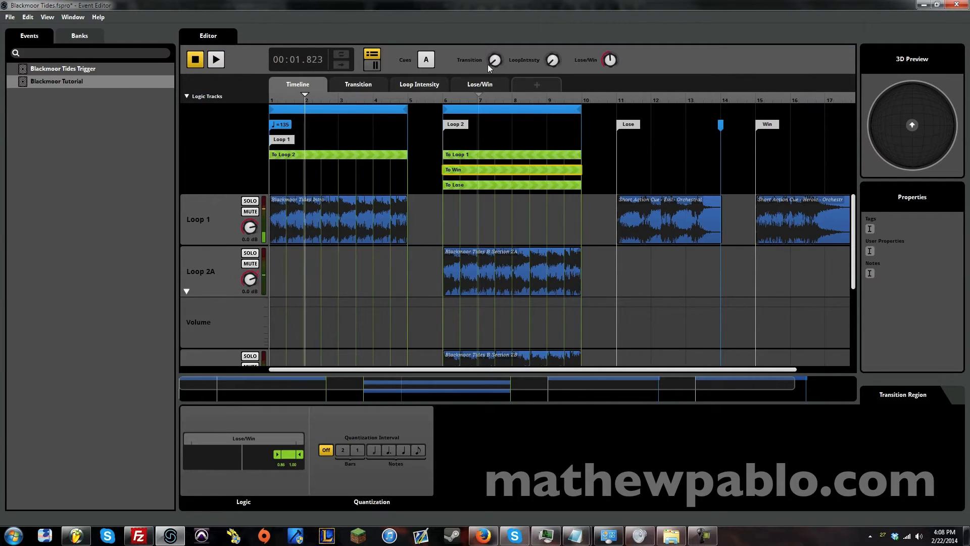
pyautogui.click(507, 95)
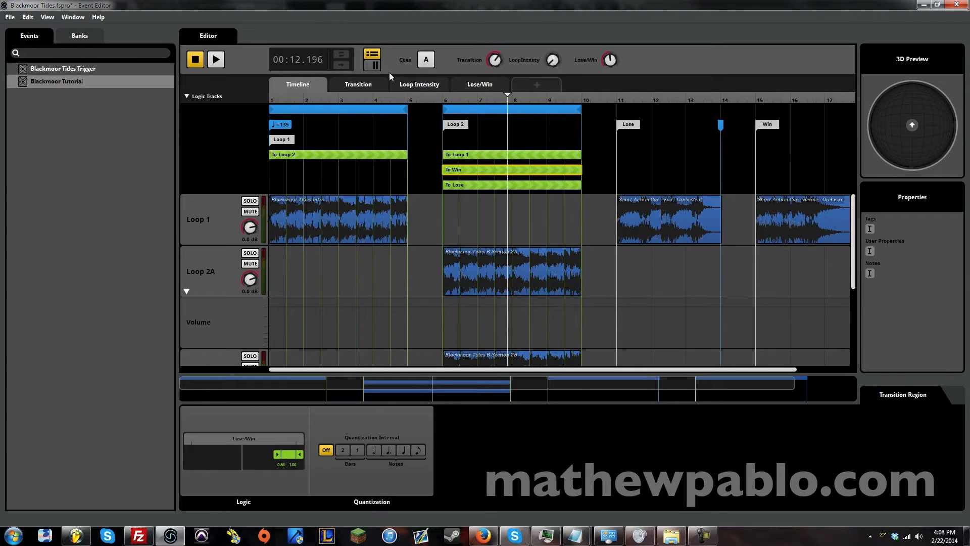
pyautogui.press('space')
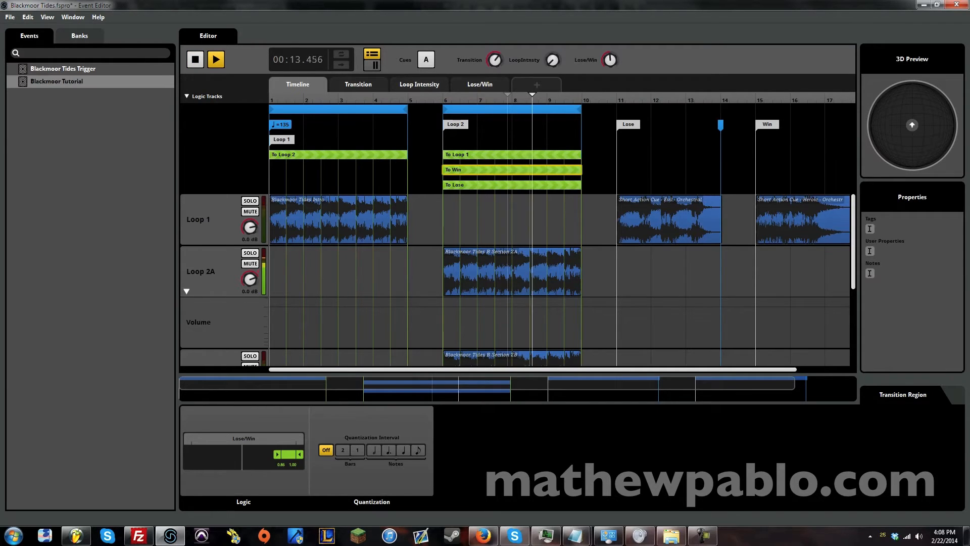
pyautogui.moveTo(495, 63); pyautogui.dragTo(501, 126)
pyautogui.click(199, 61)
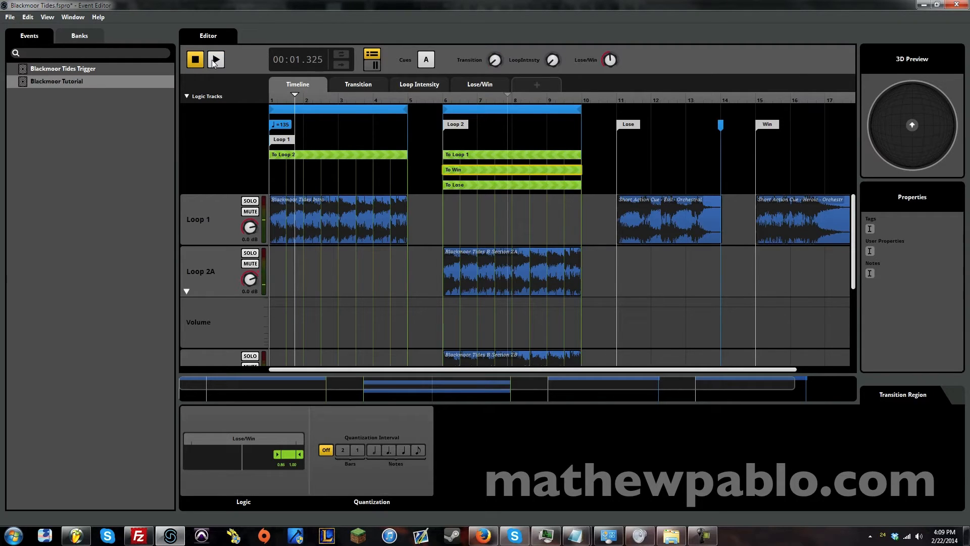
# Step: Turn off quantization for the To Loop 1 region and audition it by lowering a raised Transition parameter while Loop 2 plays
pyautogui.click(472, 156)
pyautogui.click(326, 450)
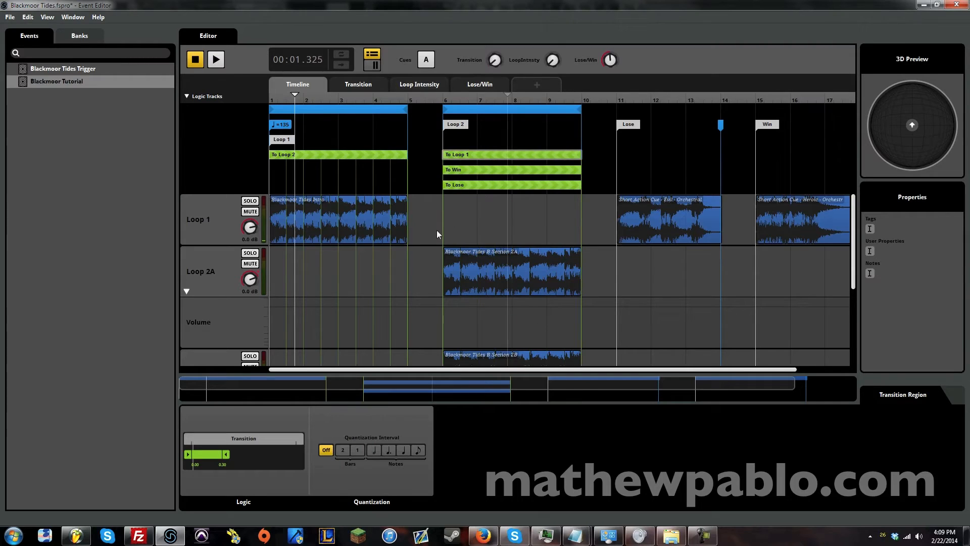
pyautogui.click(497, 95)
pyautogui.moveTo(495, 60); pyautogui.dragTo(478, 2)
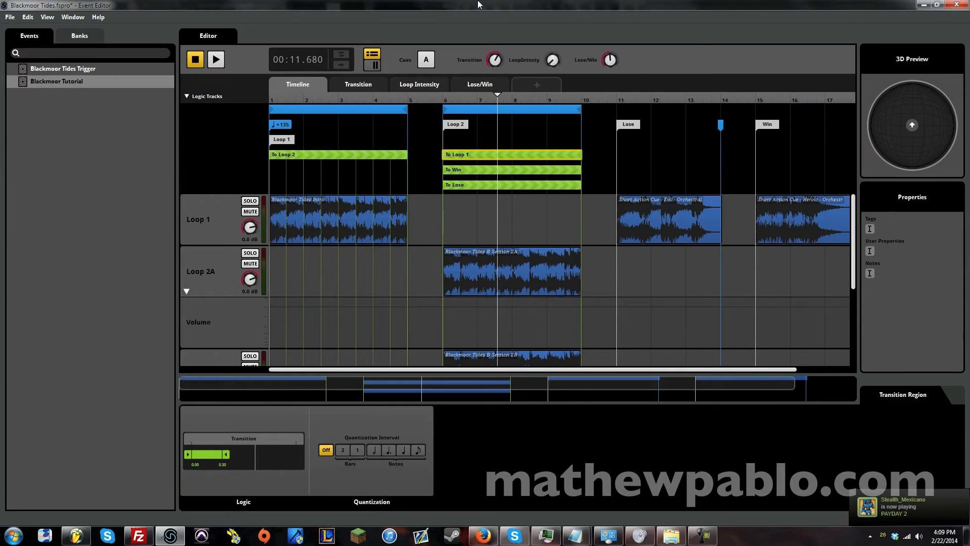
pyautogui.click(216, 59)
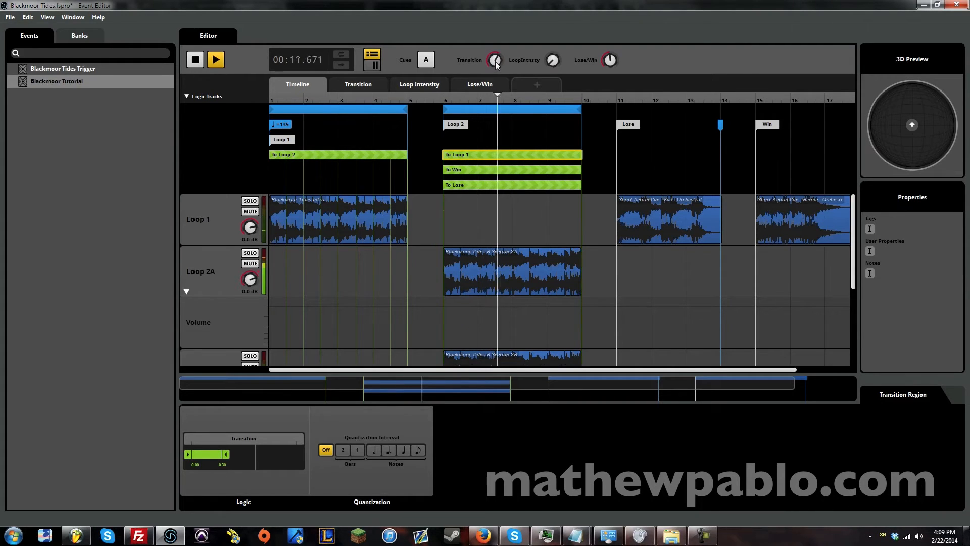
pyautogui.moveTo(495, 62); pyautogui.dragTo(499, 127)
# Step: Raise Transition, replay from Loop 2 and lower it to minimum again to recheck the unquantized jump to Loop 1
pyautogui.press('space')
pyautogui.moveTo(496, 61); pyautogui.dragTo(469, 2)
pyautogui.press('space')
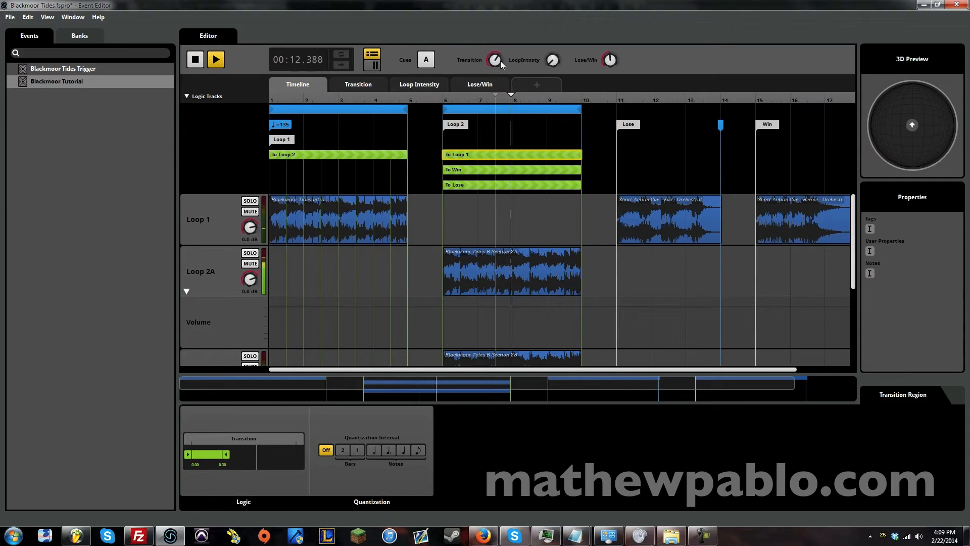
pyautogui.moveTo(499, 60); pyautogui.dragTo(500, 125)
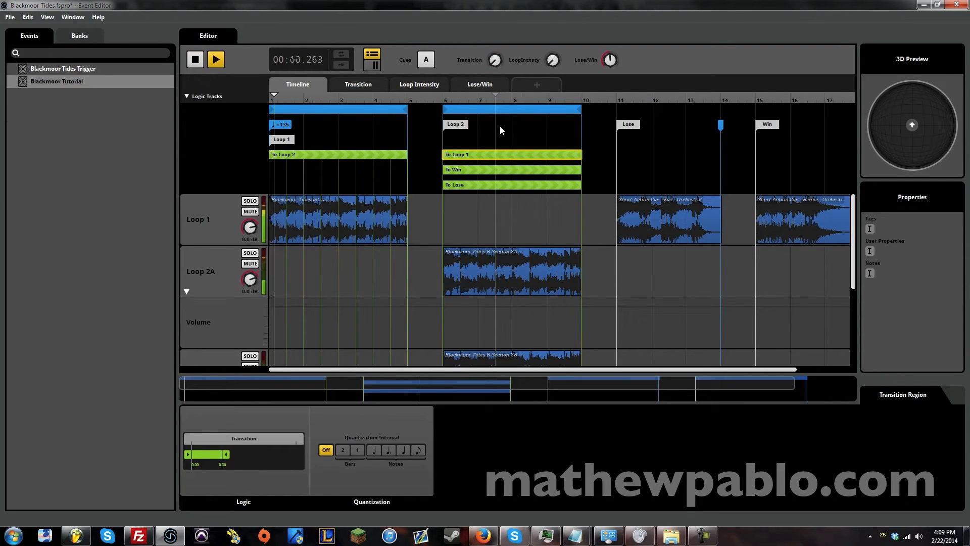
pyautogui.click(200, 60)
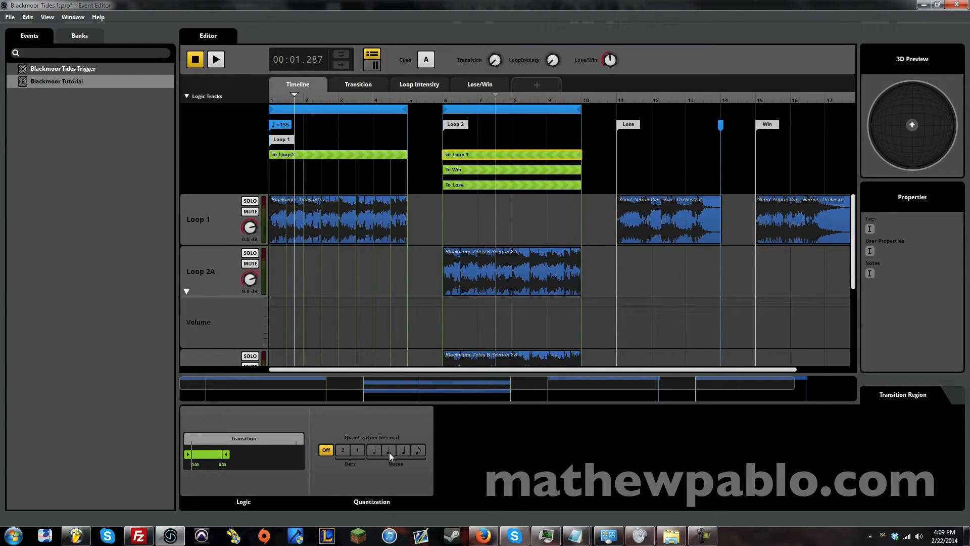
# Step: Set the To Loop 1 region's quantization interval to a half note and place the playhead within Loop 2
pyautogui.click(374, 451)
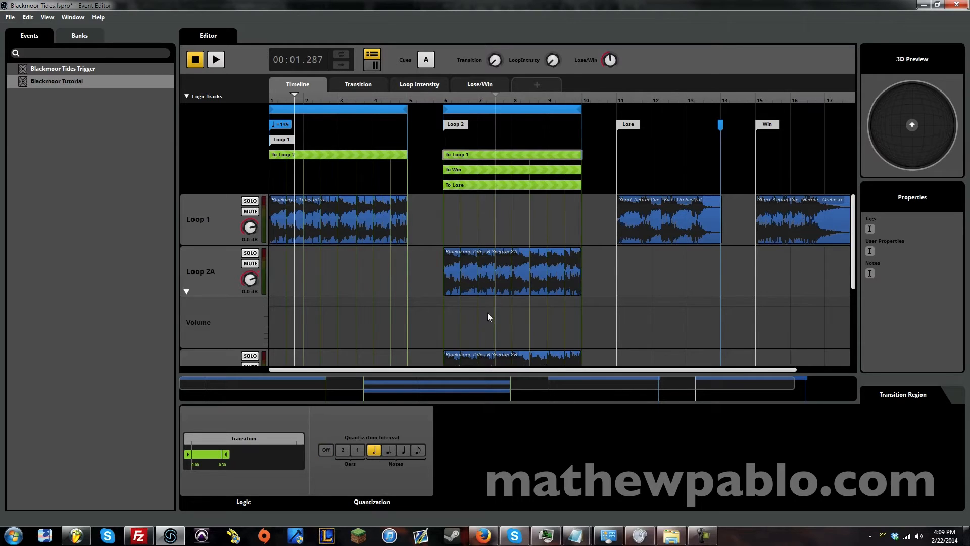
pyautogui.click(489, 95)
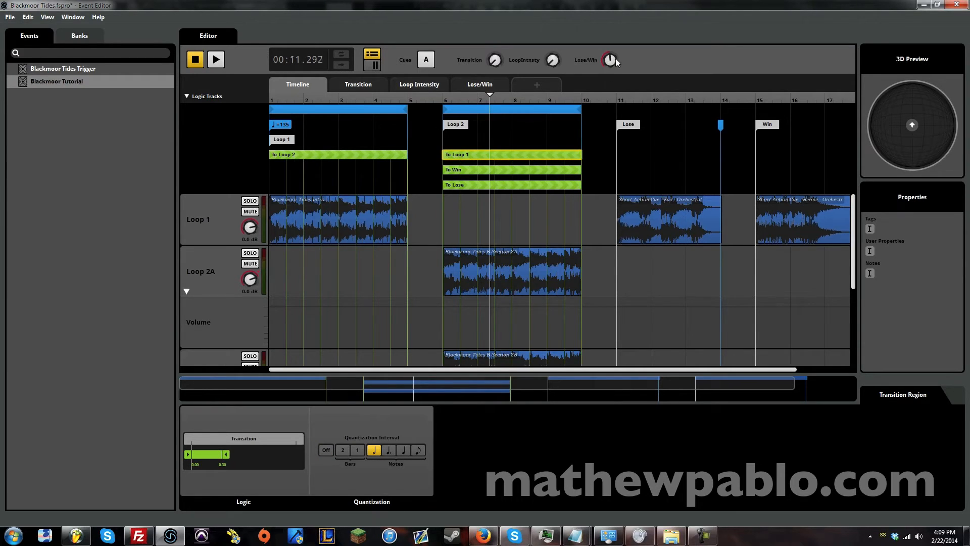
# Step: Play from within Loop 1 and lower Lose/Win to its minimum to check whether an ending cue is triggered from there
pyautogui.click(290, 98)
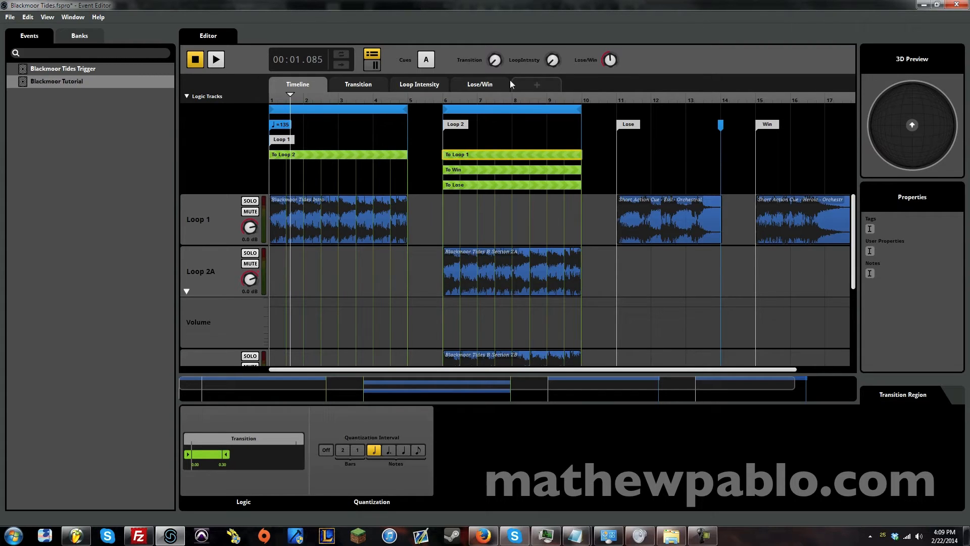
pyautogui.click(216, 59)
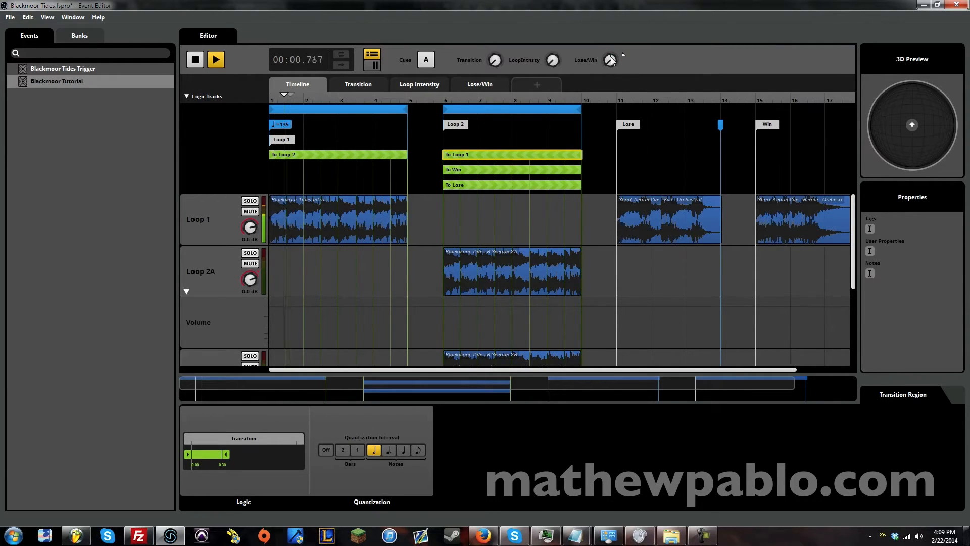
pyautogui.press('space')
pyautogui.moveTo(611, 60)
pyautogui.mouseDown()
pyautogui.moveTo(610, 4)
pyautogui.moveTo(611, 60)
pyautogui.mouseUp()
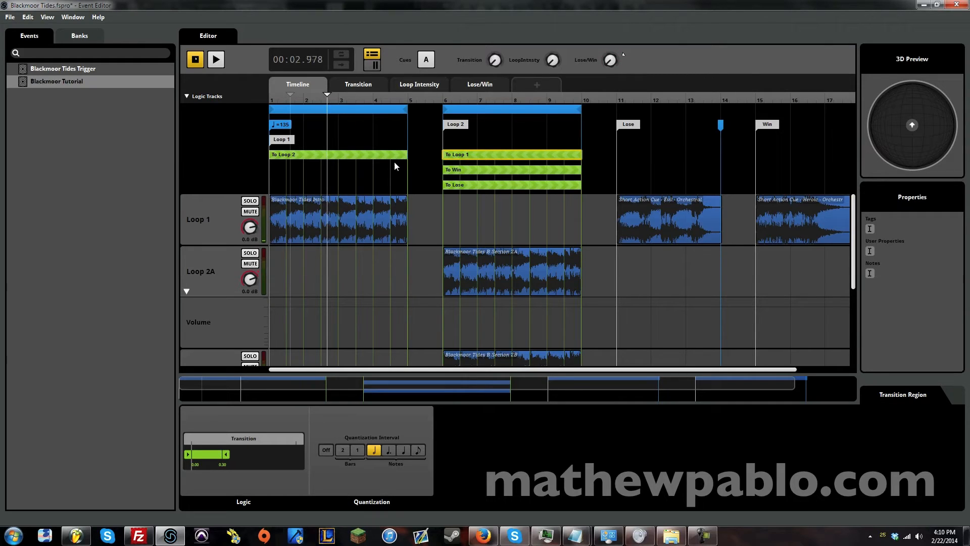
pyautogui.press('space')
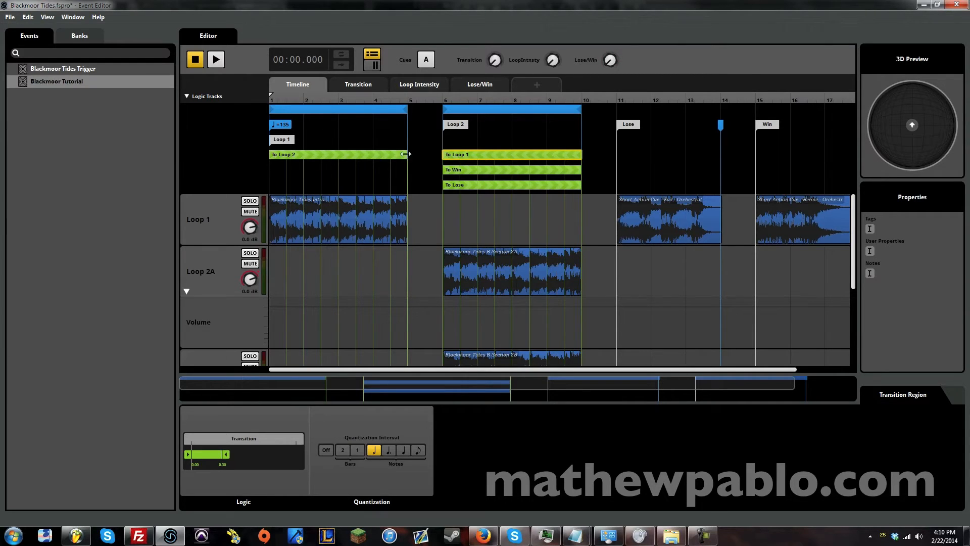
# Step: Copy the To Win transition region from Loop 2 and place the copy across Loop 1, below To Loop 2
pyautogui.click(480, 172)
pyautogui.rightClick(482, 173)
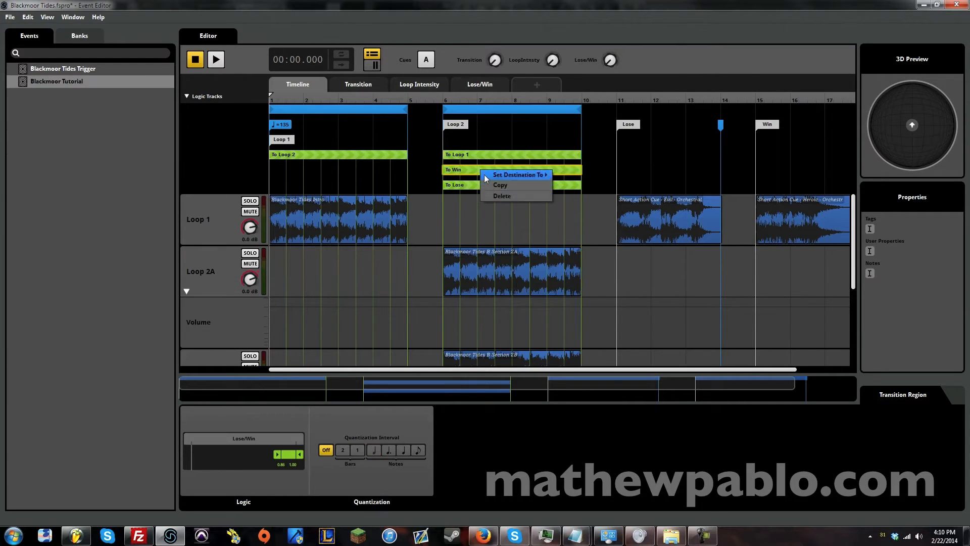
pyautogui.rightClick(359, 171)
pyautogui.click(410, 260)
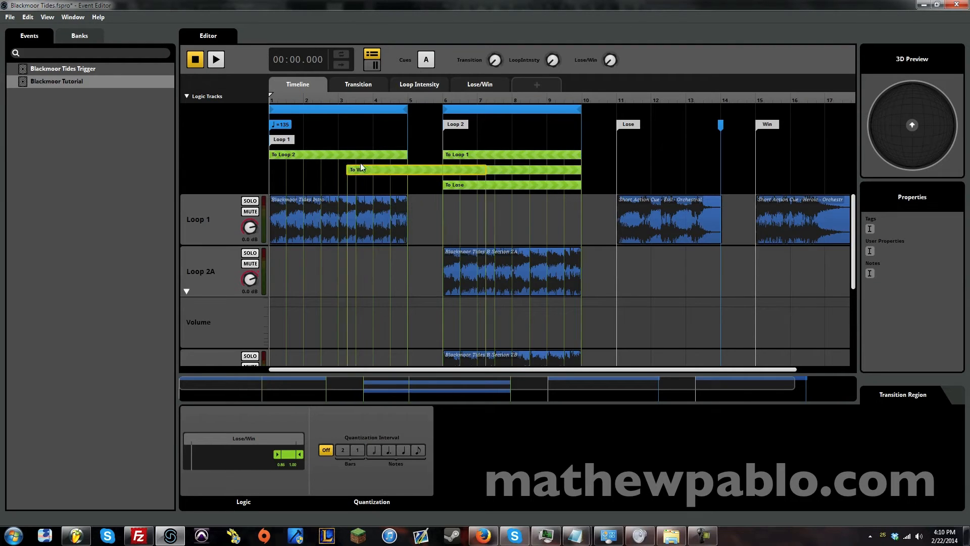
pyautogui.moveTo(281, 185); pyautogui.dragTo(282, 159)
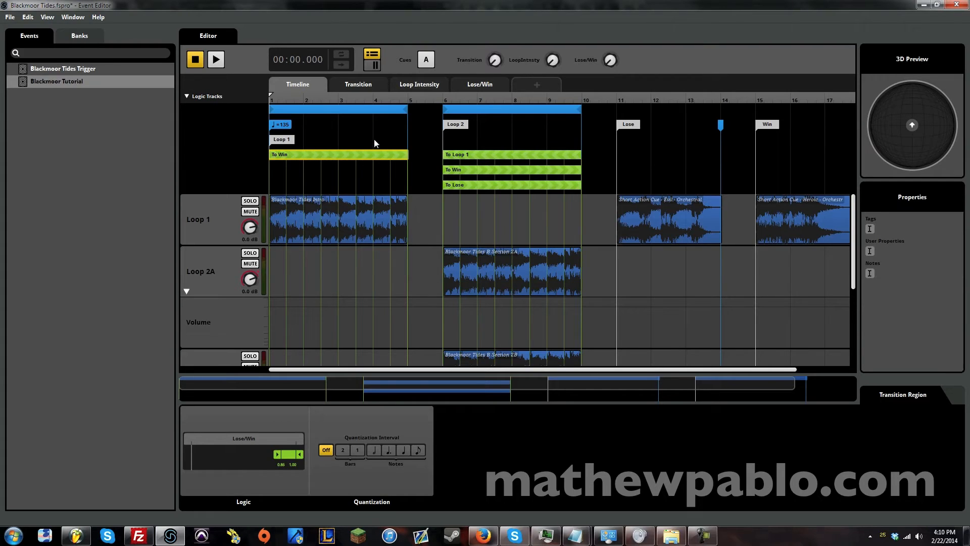
pyautogui.moveTo(395, 155); pyautogui.dragTo(390, 170)
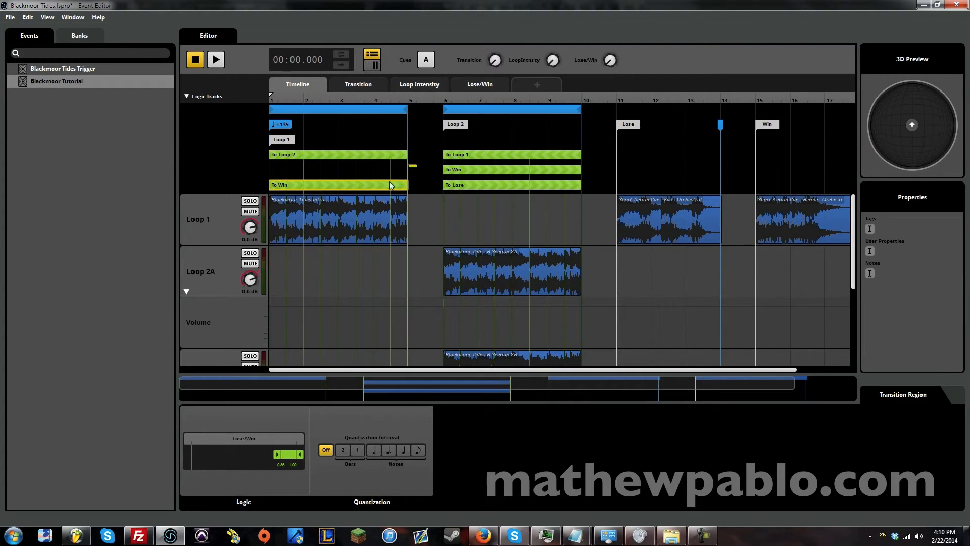
# Step: Copy the To Lose transition region from Loop 2 and place the copy across Loop 1, below the To Win region
pyautogui.click(460, 185)
pyautogui.rightClick(460, 185)
pyautogui.click(488, 200)
pyautogui.rightClick(368, 183)
pyautogui.click(417, 265)
pyautogui.moveTo(414, 184); pyautogui.dragTo(305, 182)
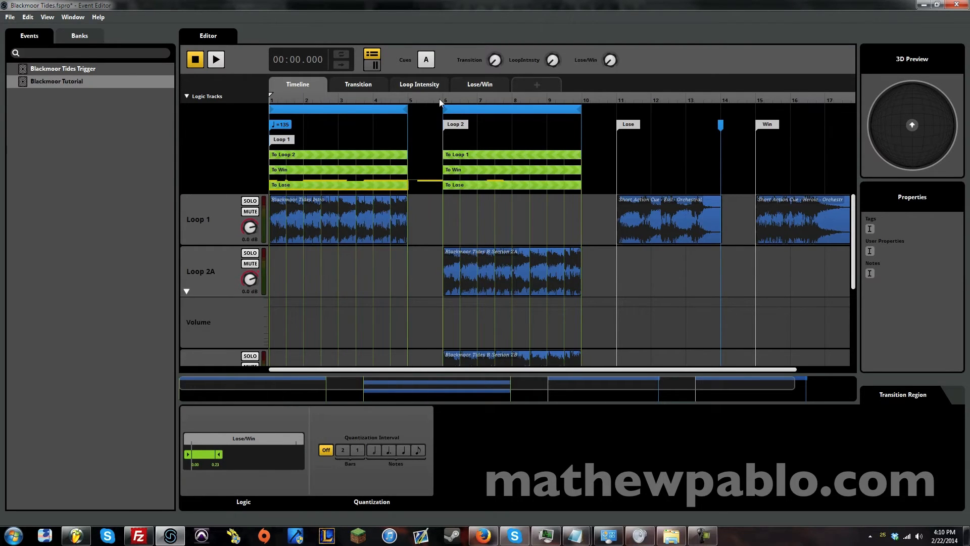
# Step: Raise Lose/Win to mid-range, play from within Loop 1 and lower the parameter to its minimum to audition the Lose cue
pyautogui.moveTo(609, 68); pyautogui.dragTo(589, 14)
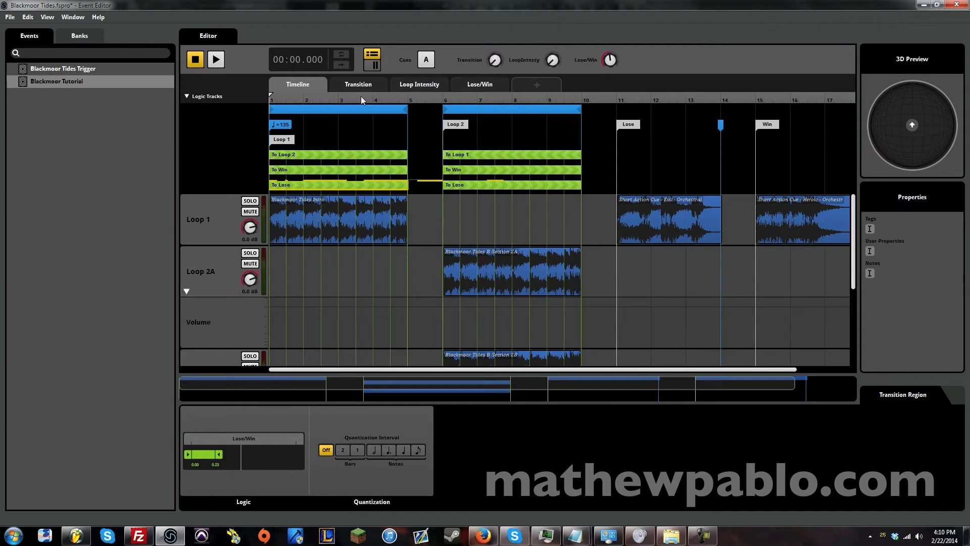
pyautogui.moveTo(347, 96); pyautogui.dragTo(338, 98)
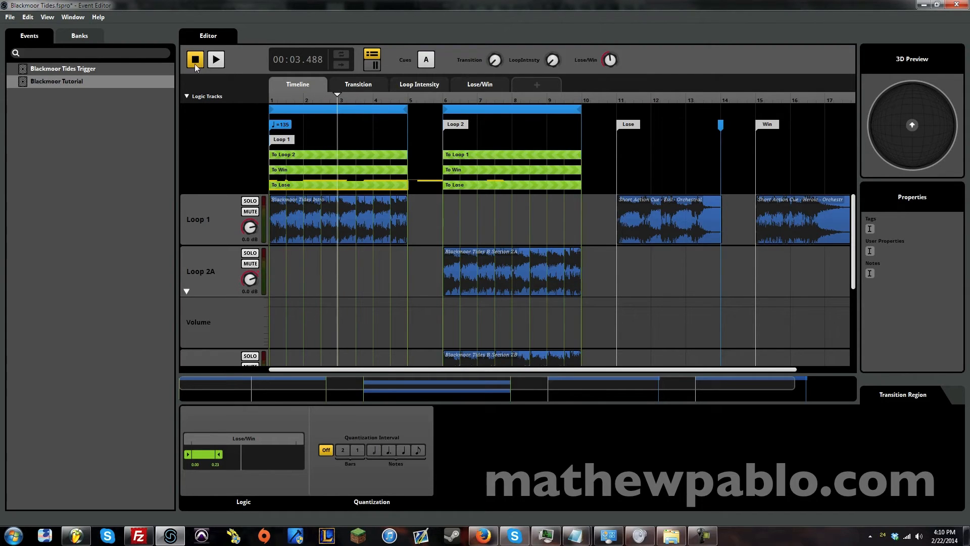
pyautogui.press('space')
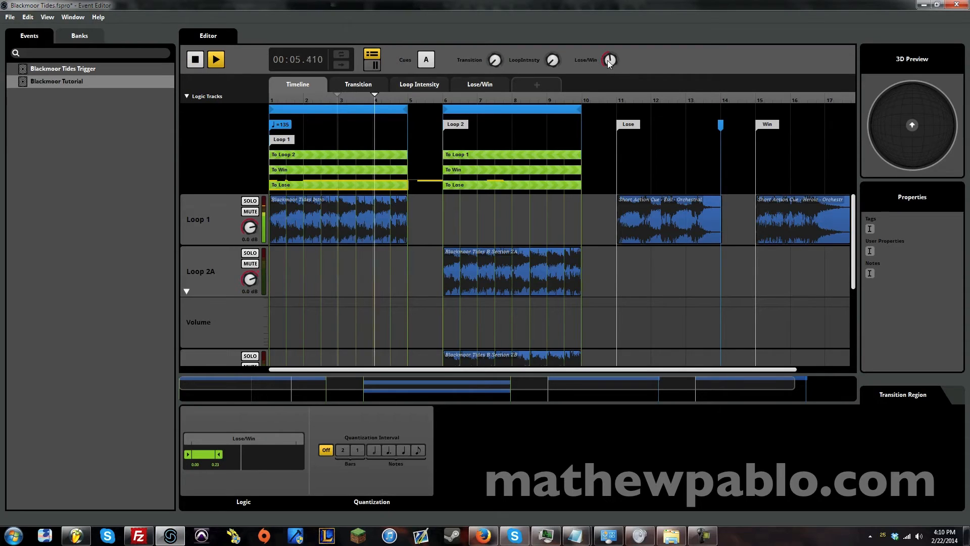
pyautogui.moveTo(610, 60); pyautogui.dragTo(623, 135)
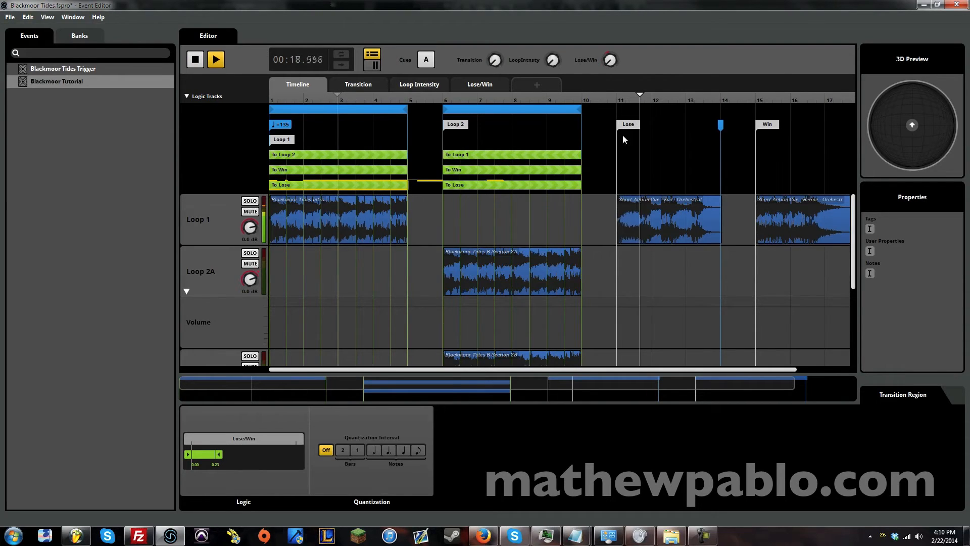
pyautogui.press('space')
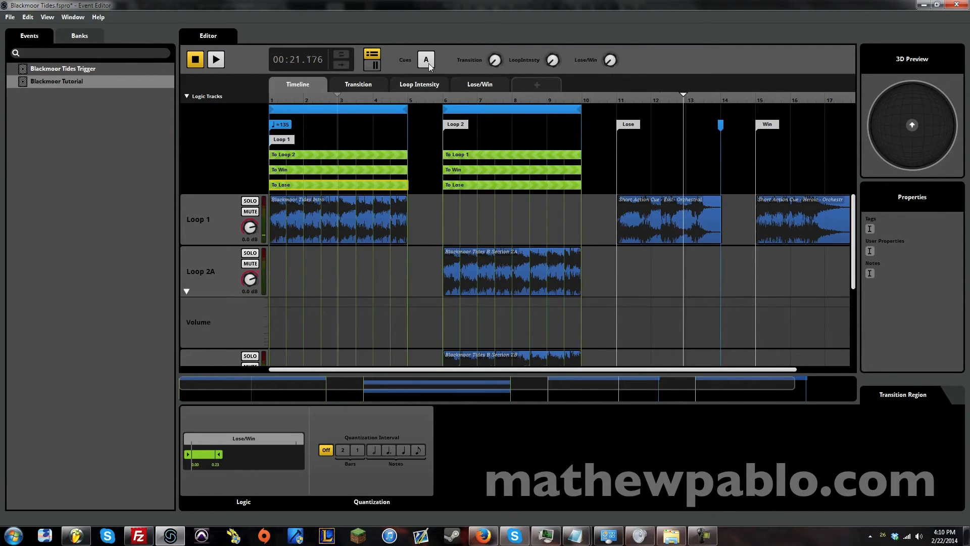
# Step: Return the playhead to Loop 1, raise Lose/Win to slightly above its midpoint and play the event briefly
pyautogui.click(369, 97)
pyautogui.moveTo(606, 60); pyautogui.dragTo(596, 7)
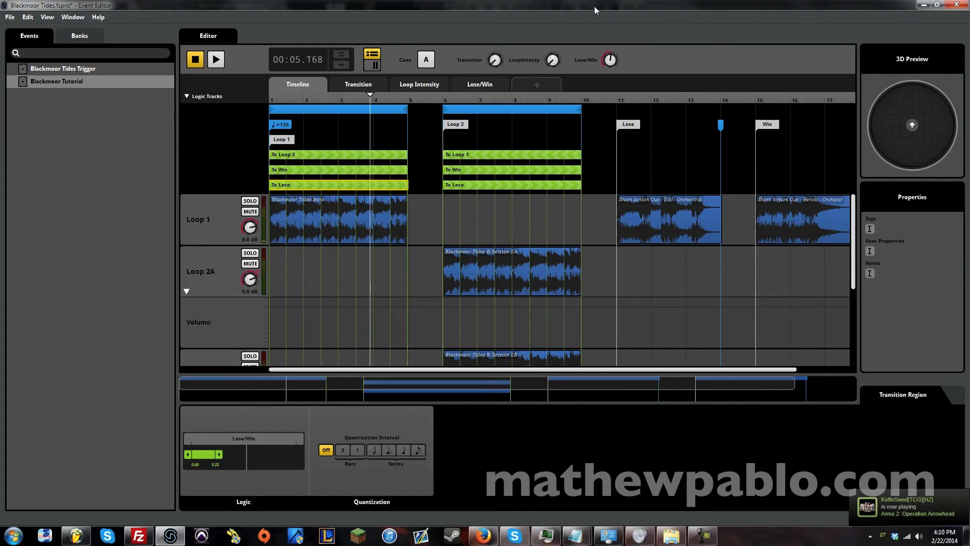
pyautogui.click(216, 59)
pyautogui.press('space')
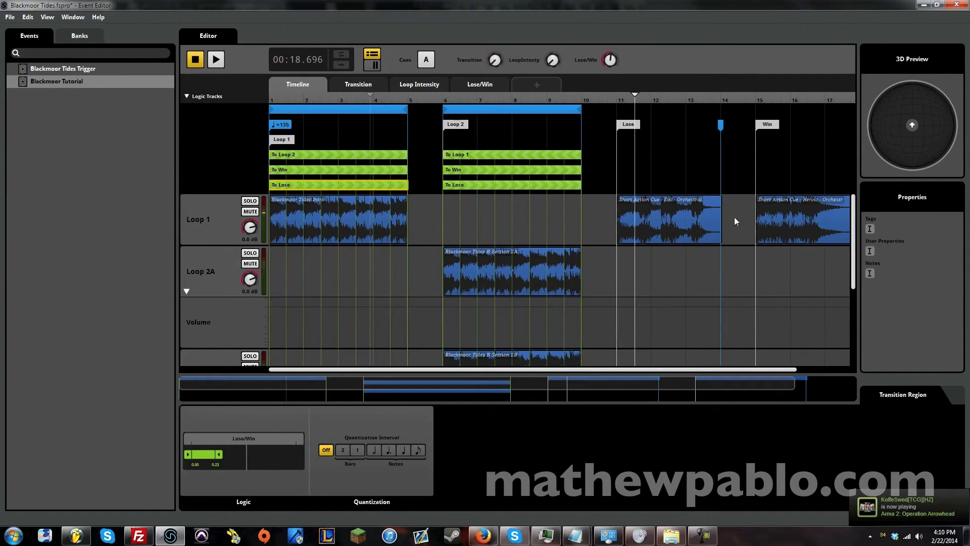
# Step: Set Lose/Win back near its midpoint, play Loop 1 and raise the parameter toward its maximum to audition the Win cue
pyautogui.moveTo(603, 61); pyautogui.dragTo(602, 67)
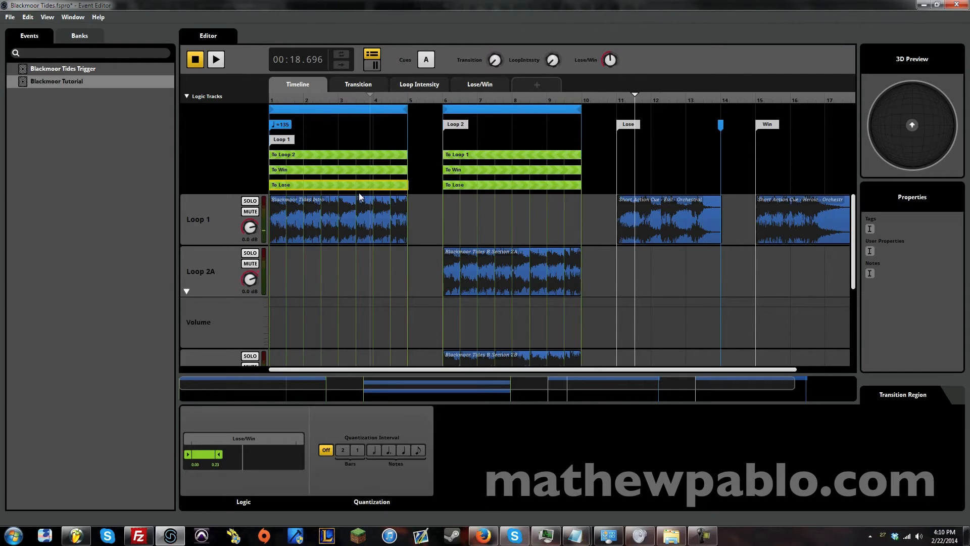
pyautogui.click(217, 60)
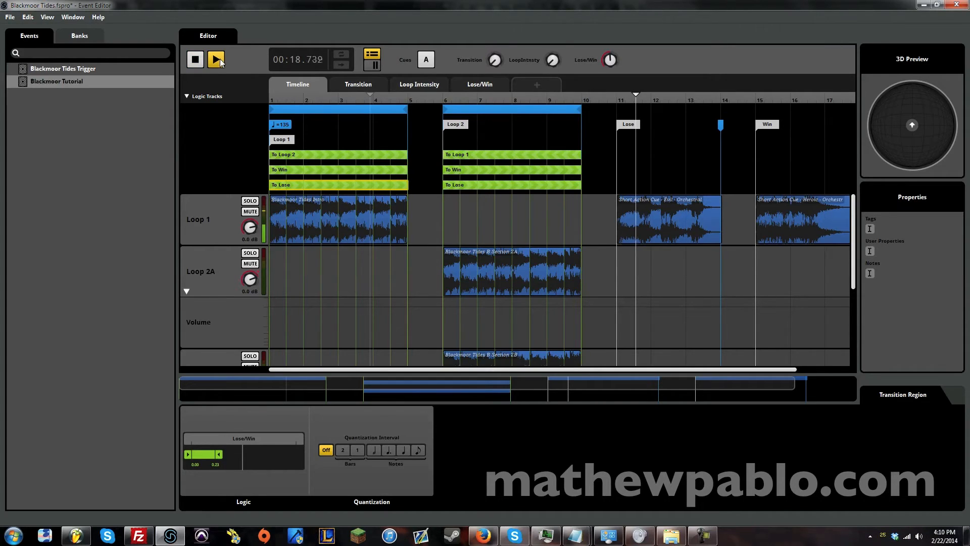
pyautogui.click(323, 98)
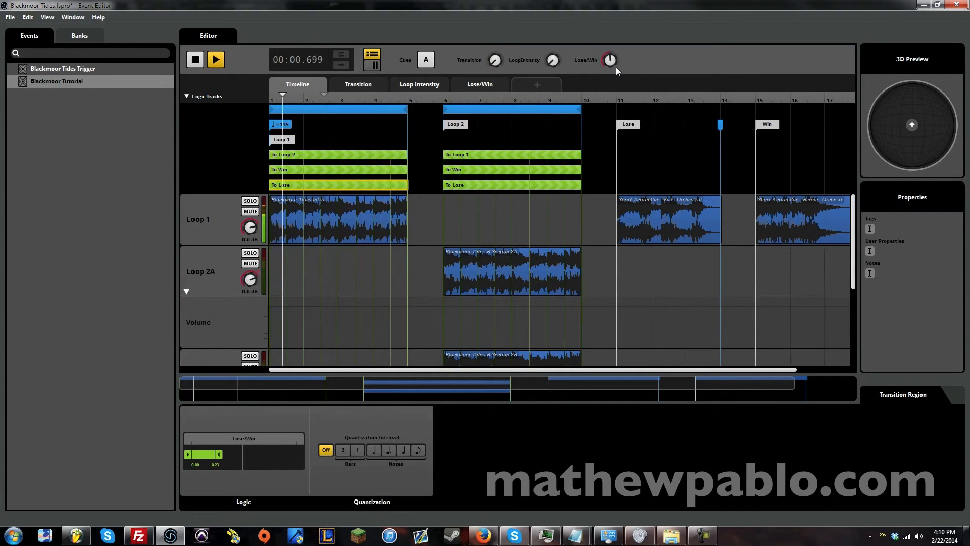
pyautogui.moveTo(613, 60); pyautogui.dragTo(613, 31)
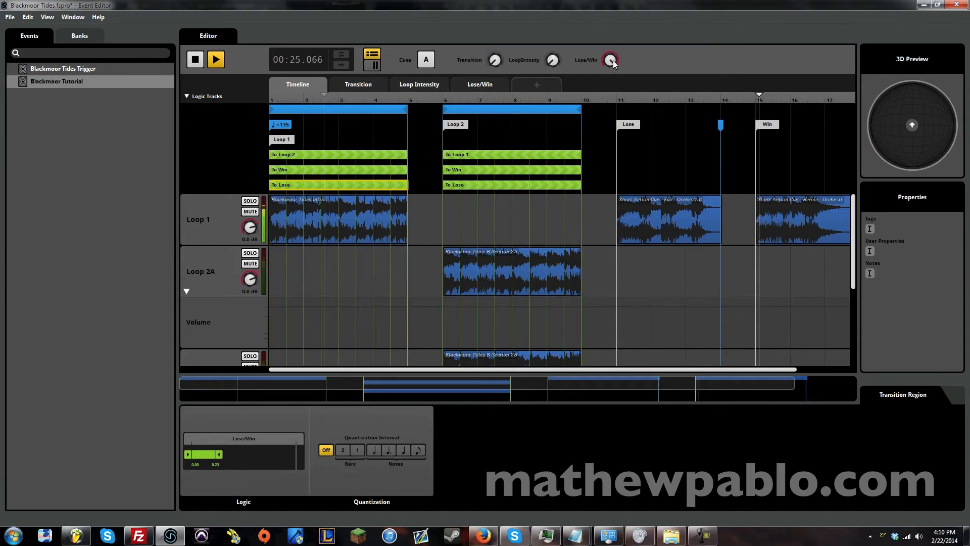
# Step: Return Lose/Win to mid-range, restart the event from the beginning of Loop 1 and raise the parameter to its maximum to recheck the Win transition
pyautogui.click(195, 60)
pyautogui.moveTo(612, 61); pyautogui.dragTo(611, 90)
pyautogui.click(311, 96)
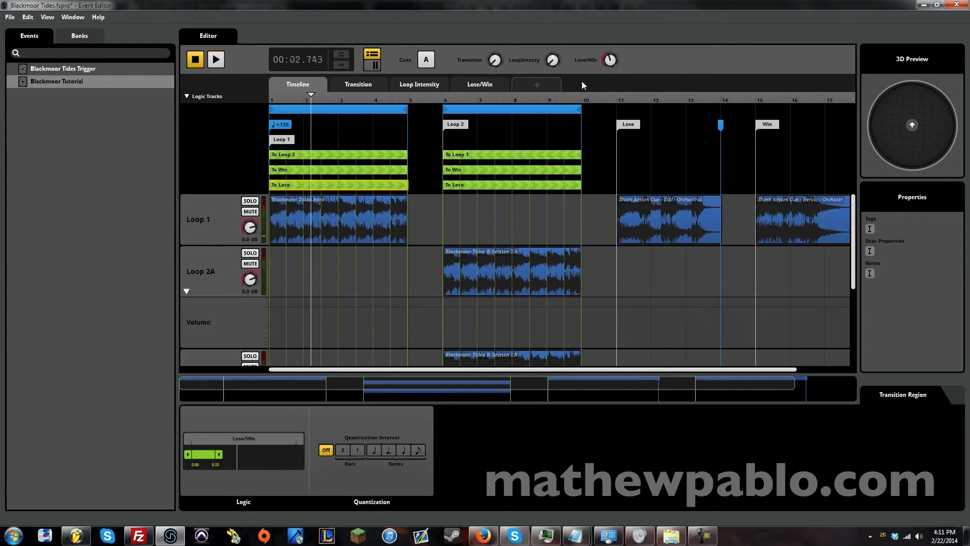
pyautogui.moveTo(339, 96); pyautogui.dragTo(251, 96)
pyautogui.press('space')
pyautogui.moveTo(605, 62); pyautogui.dragTo(603, 17)
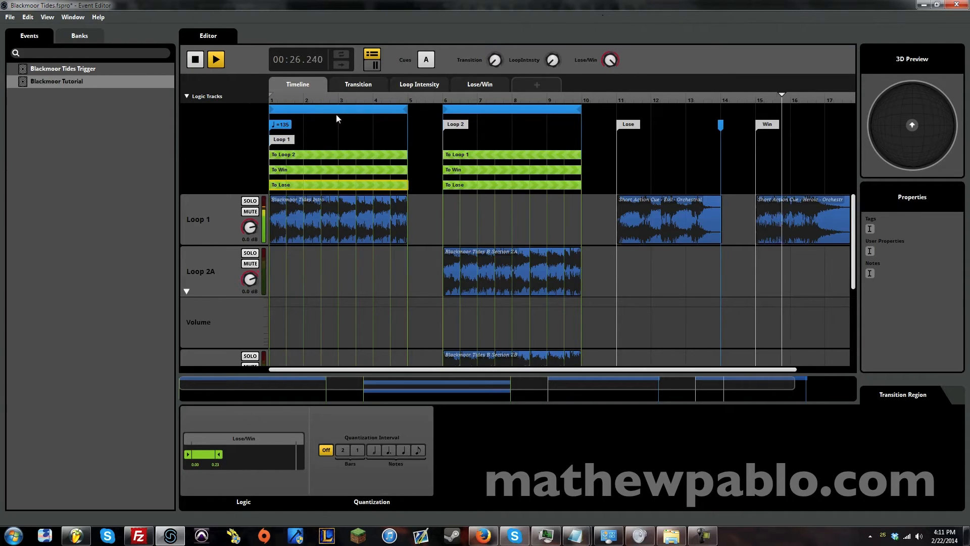
pyautogui.click(195, 59)
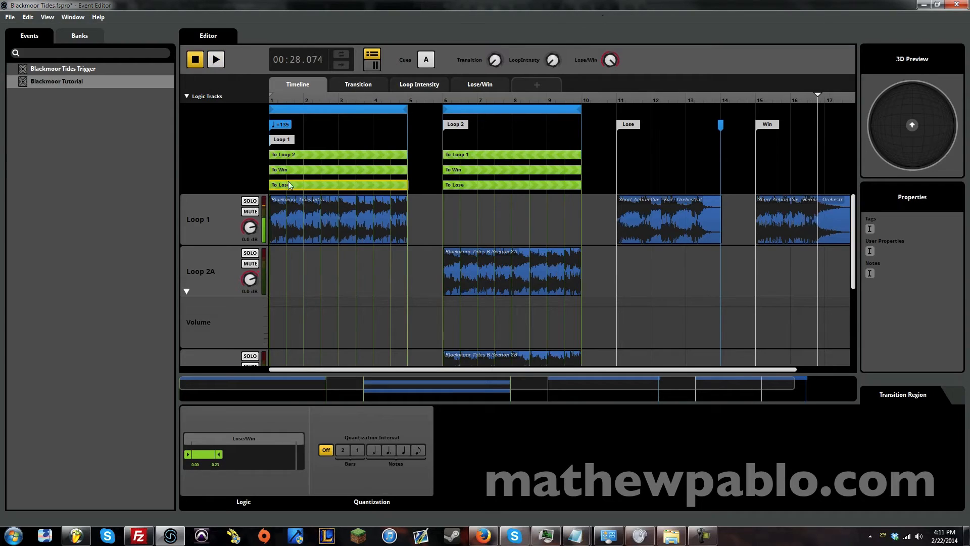
# Step: Check the Lose/Win condition of Loop 1's To Win region, and collapse the automation lanes of the Loop 2A and Loop 2B tracks
pyautogui.click(294, 171)
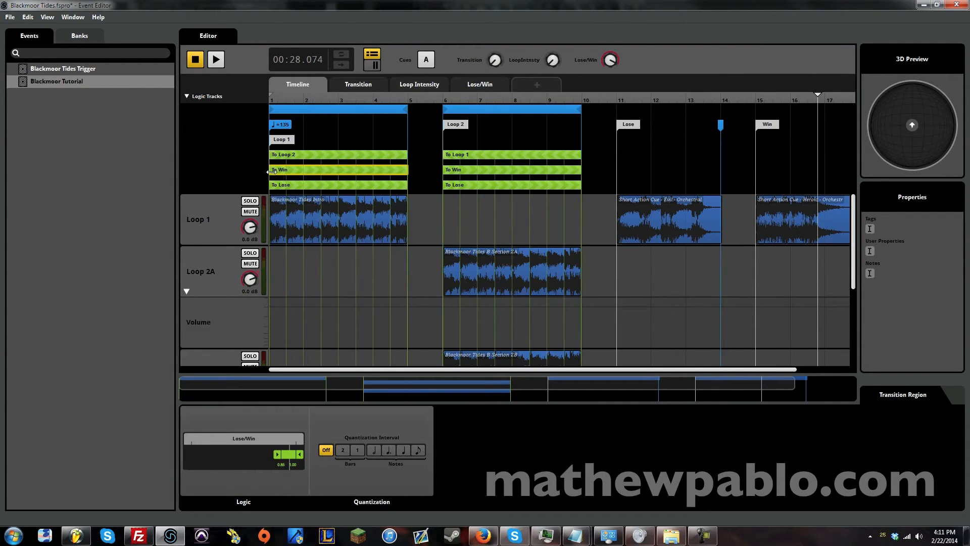
pyautogui.moveTo(429, 386); pyautogui.dragTo(353, 381)
pyautogui.click(198, 292)
pyautogui.click(187, 292)
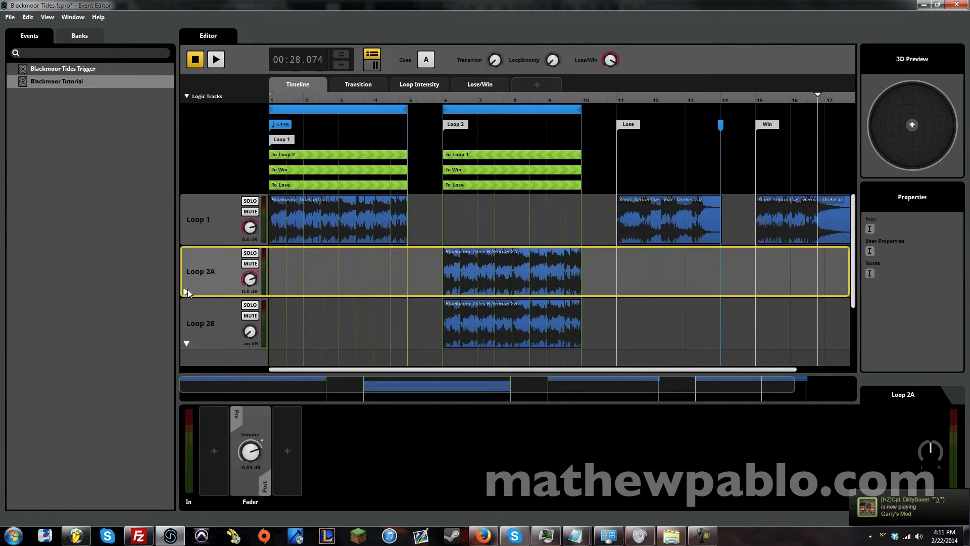
pyautogui.click(186, 343)
pyautogui.scroll(-1, 372, 317)
pyautogui.scroll(1, 364, 317)
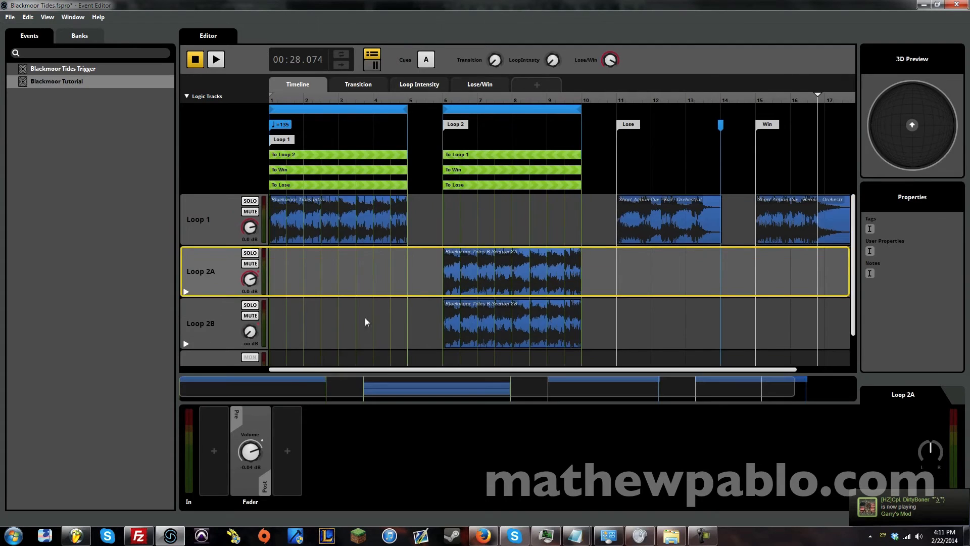
pyautogui.click(305, 223)
pyautogui.scroll(-1, 344, 283)
pyautogui.scroll(1, 372, 341)
pyautogui.scroll(-1, 310, 265)
pyautogui.hscroll(1, 425, 343)
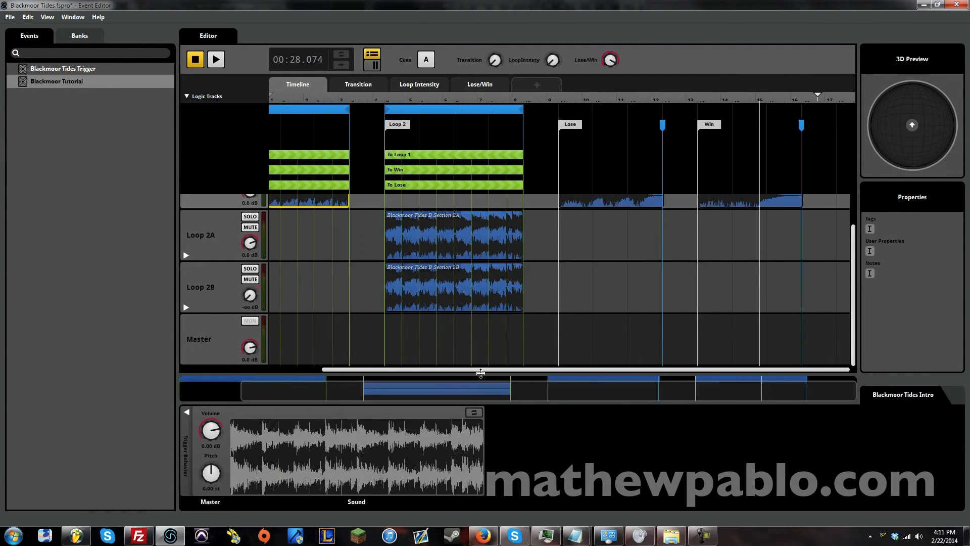
# Step: Switch to the file explorer and preview Blackmoor Tides Underwater Loop Short.wav in the media player
pyautogui.click(668, 538)
pyautogui.scroll(-1, 410, 344)
pyautogui.scroll(1, 411, 333)
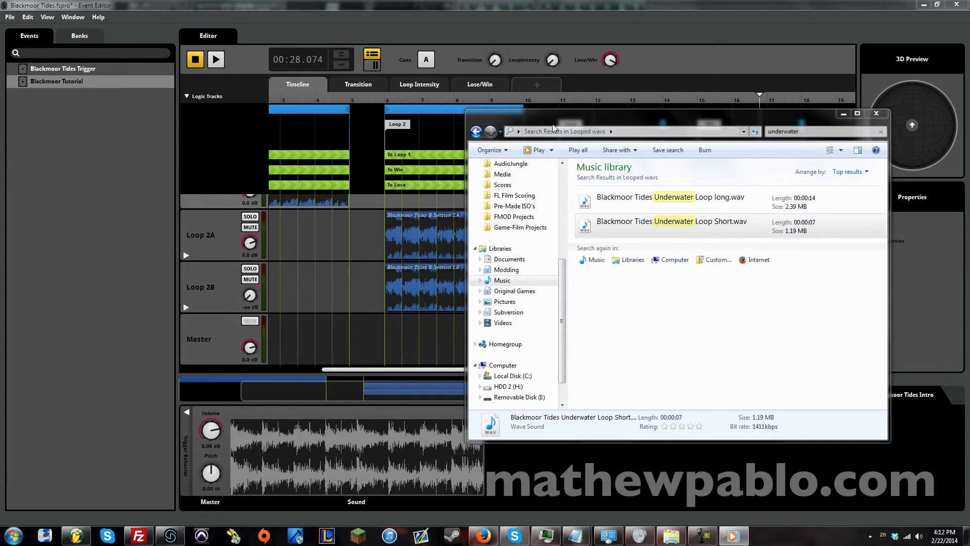
pyautogui.click(631, 225)
pyautogui.moveTo(552, 123); pyautogui.dragTo(678, 166)
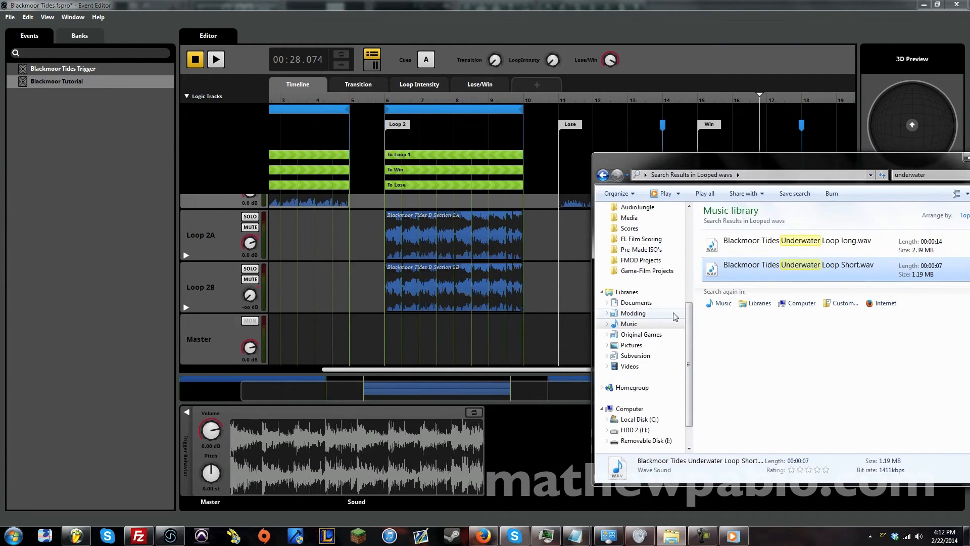
pyautogui.moveTo(306, 389); pyautogui.dragTo(240, 378)
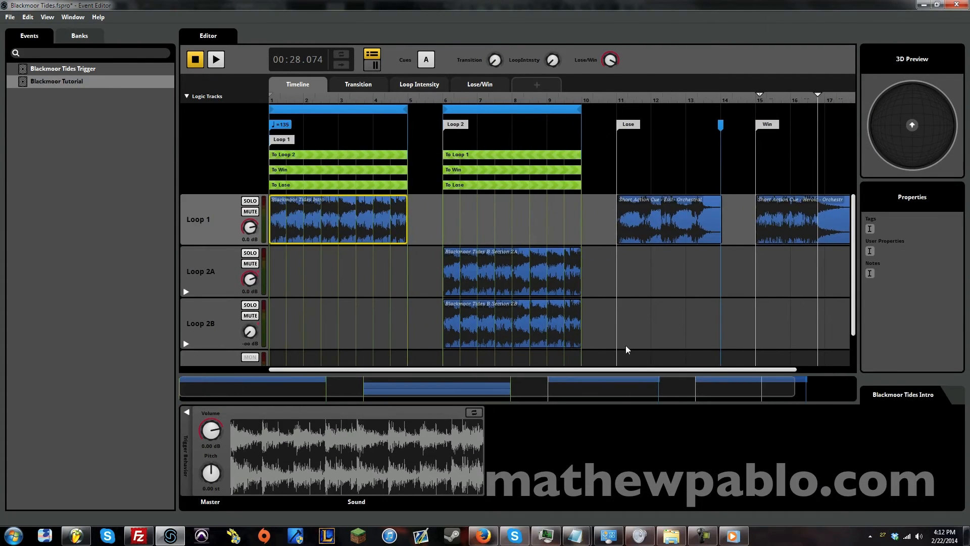
pyautogui.click(671, 535)
pyautogui.doubleClick(745, 270)
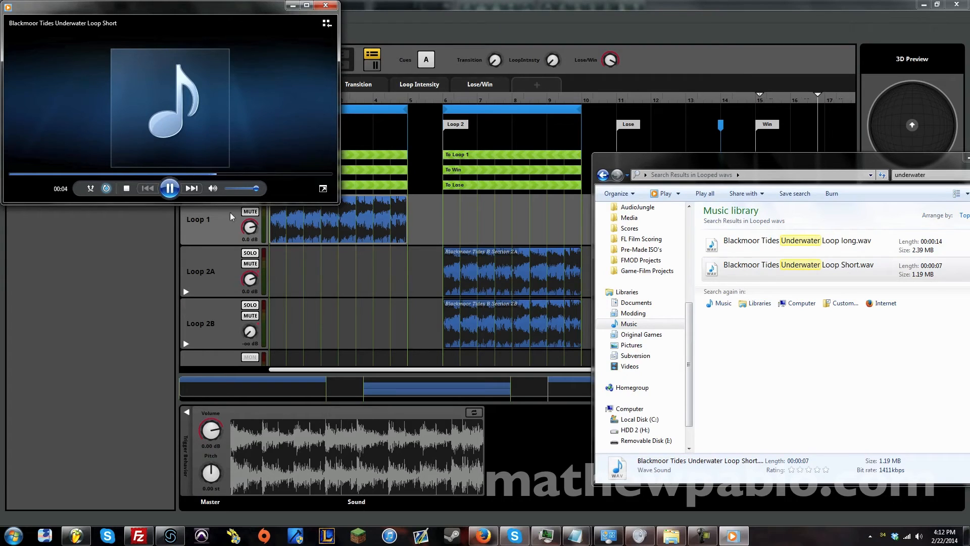
pyautogui.click(169, 188)
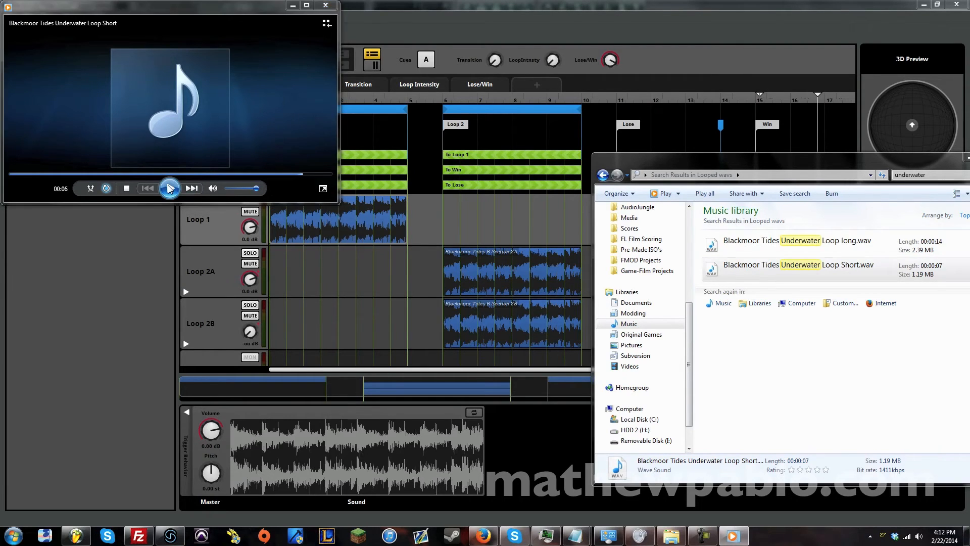
# Step: Add an audio track below Loop 2B and name it Underwater
pyautogui.rightClick(218, 326)
pyautogui.click(228, 334)
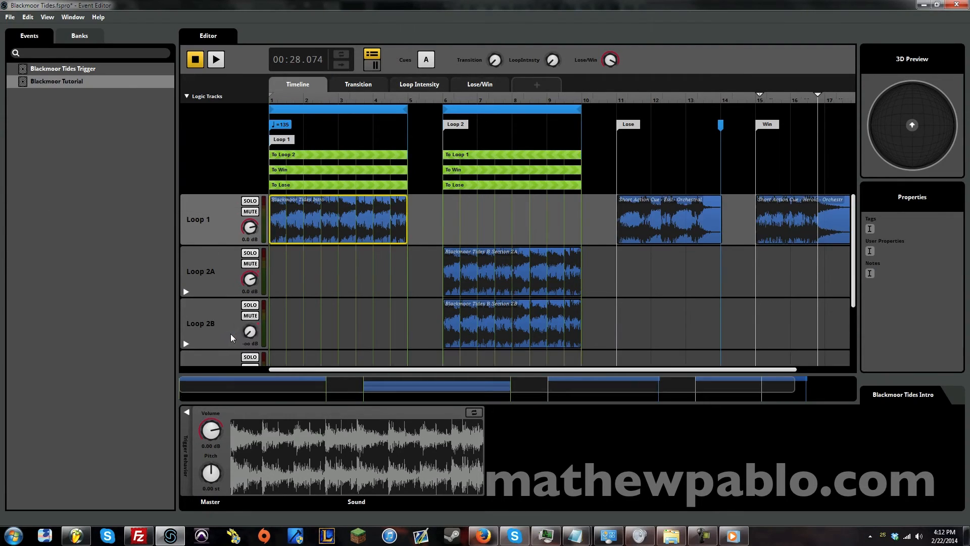
pyautogui.doubleClick(186, 320)
pyautogui.write('Underwater')
pyautogui.press('Return')
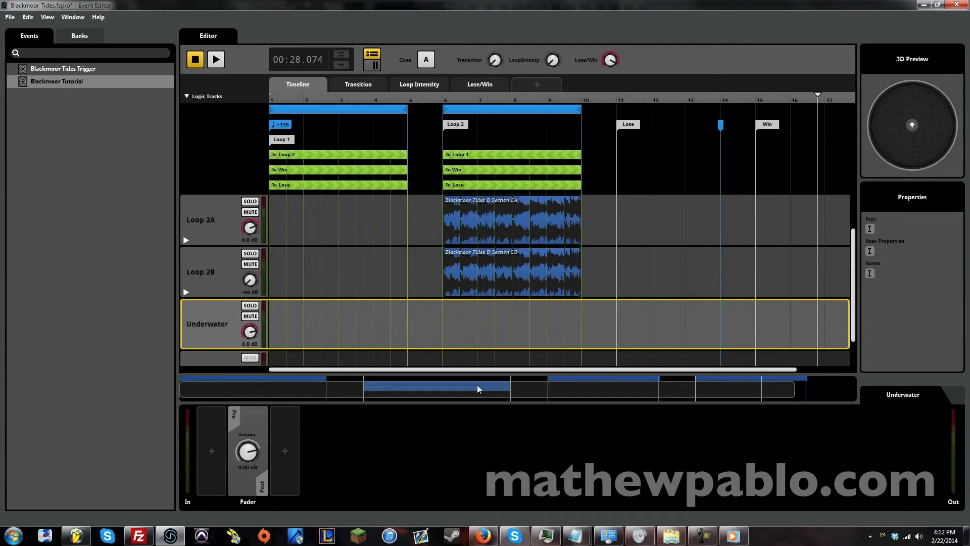
# Step: Place Blackmoor Tides Underwater Loop Short.wav from the file explorer on the Underwater track, once under Loop 2 and once under Loop 1
pyautogui.click(743, 541)
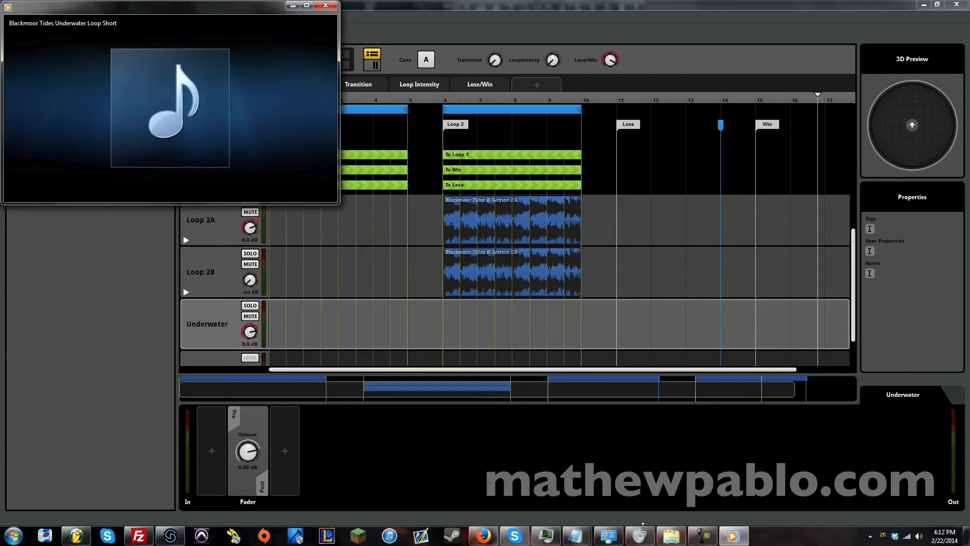
pyautogui.click(671, 536)
pyautogui.moveTo(755, 276); pyautogui.dragTo(503, 334)
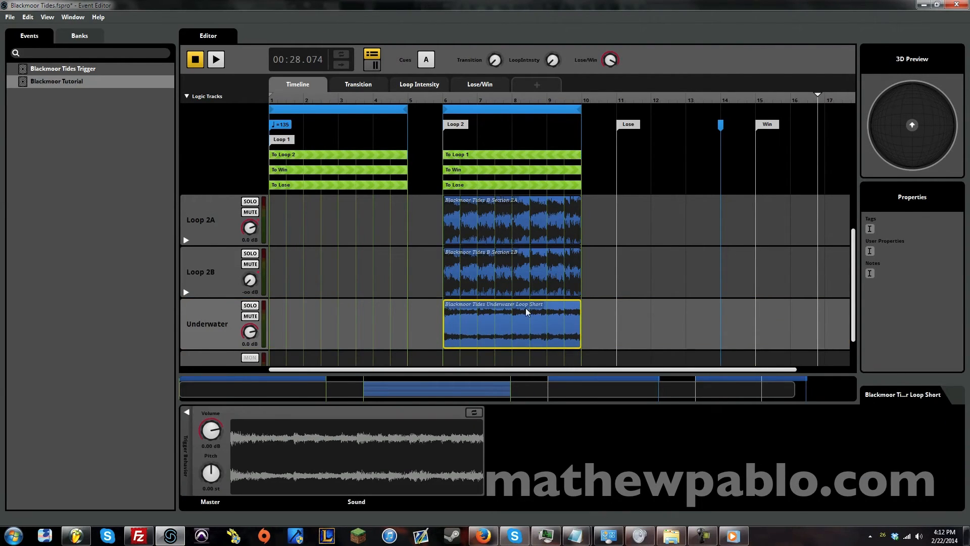
pyautogui.click(671, 535)
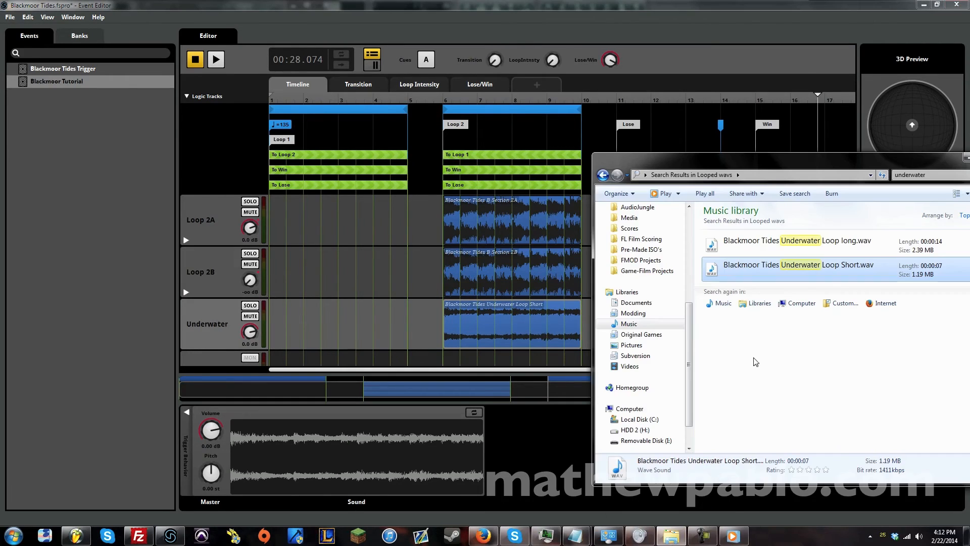
pyautogui.moveTo(747, 271); pyautogui.dragTo(271, 319)
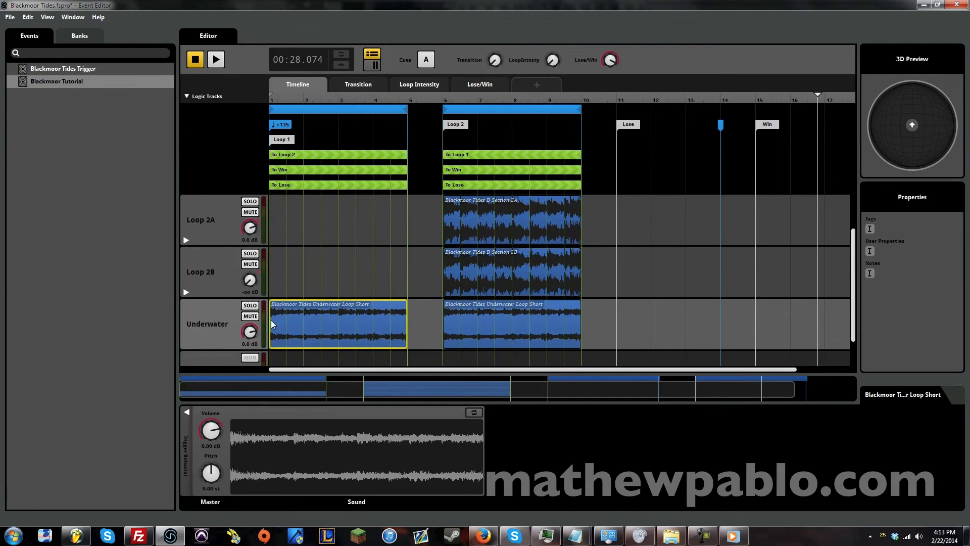
# Step: Set Lose/Win near its midpoint and play the event from the start of Loop 1 to audition the underwater layer
pyautogui.scroll(3, 384, 273)
pyautogui.scroll(-4, 441, 271)
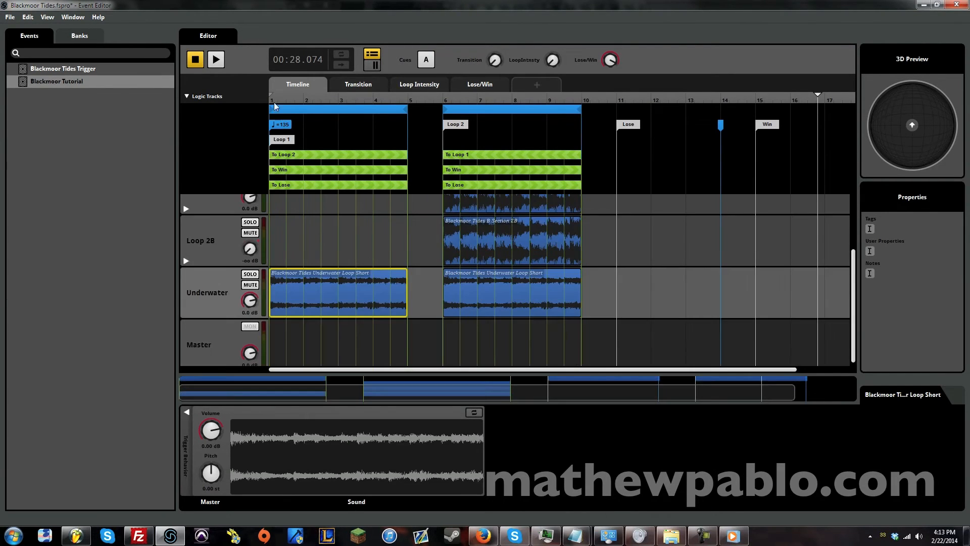
pyautogui.moveTo(282, 95); pyautogui.dragTo(256, 98)
pyautogui.press('space')
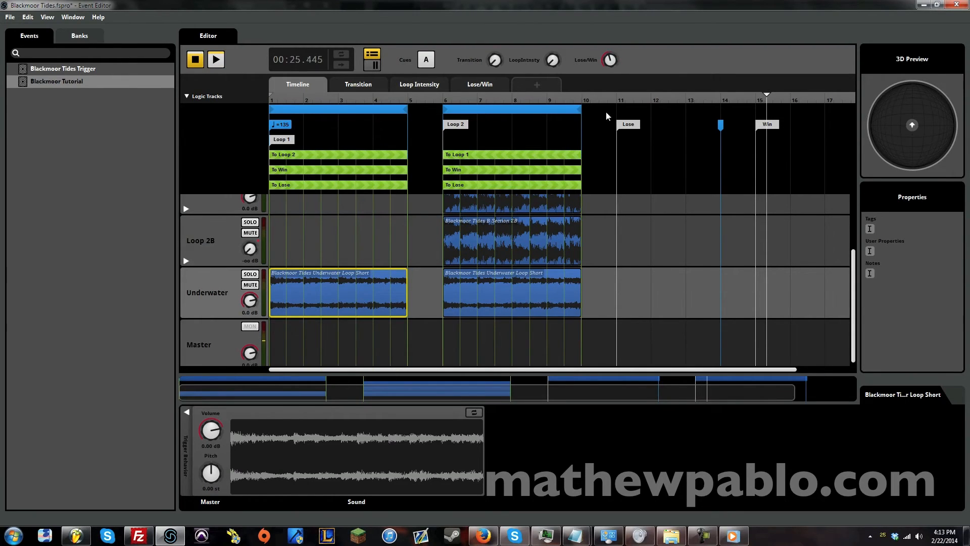
pyautogui.moveTo(279, 97); pyautogui.dragTo(265, 99)
pyautogui.press('space')
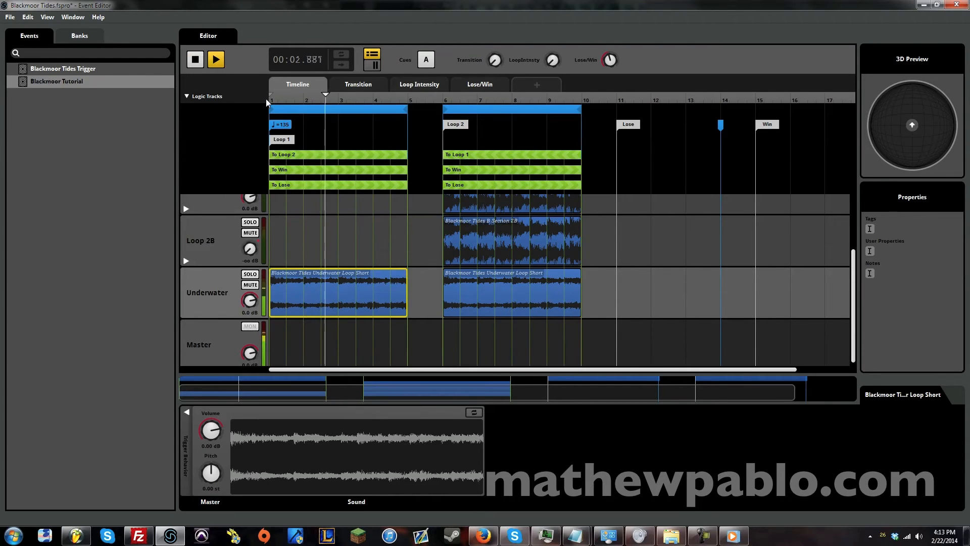
pyautogui.press('space')
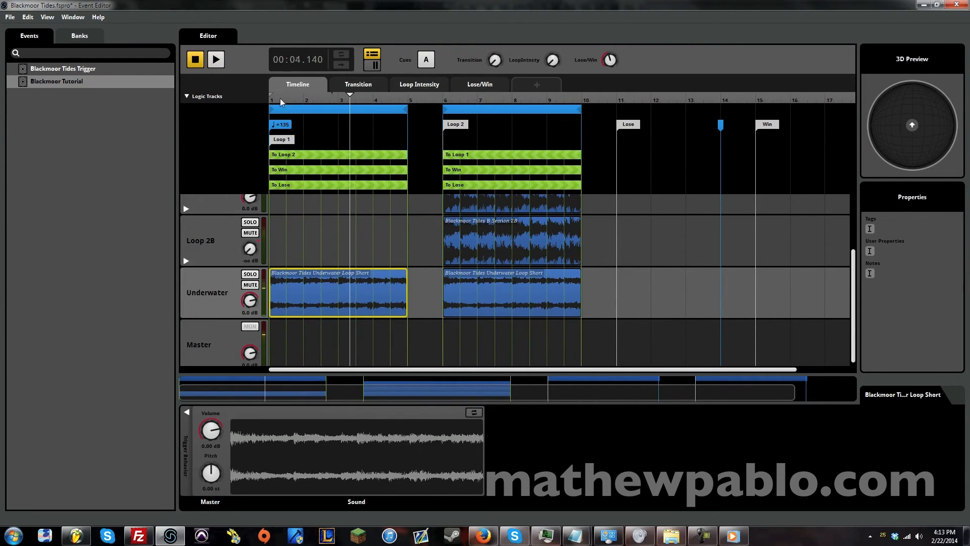
# Step: Add a new event parameter named Underwater with a range of 0 to 1
pyautogui.scroll(2, 390, 287)
pyautogui.scroll(-2, 369, 299)
pyautogui.scroll(2, 369, 301)
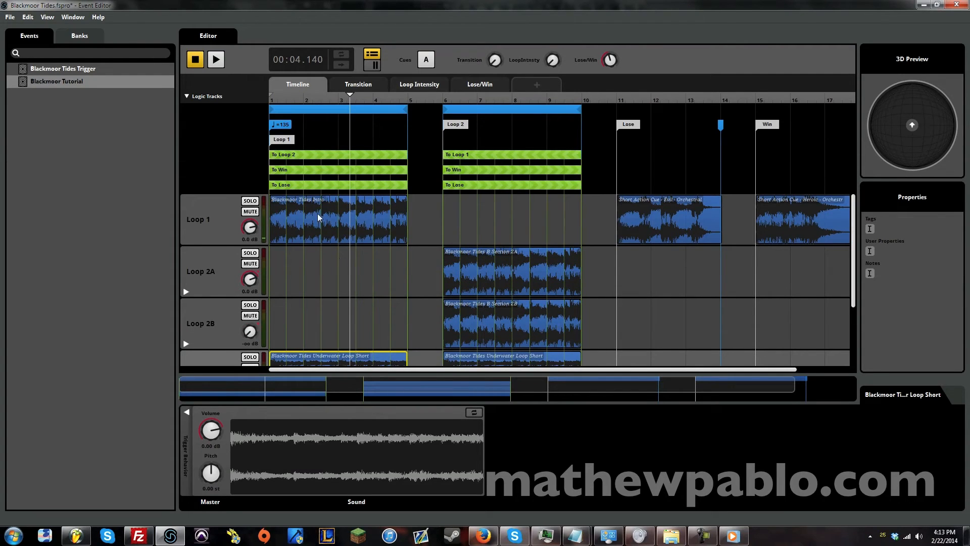
pyautogui.scroll(-2, 323, 288)
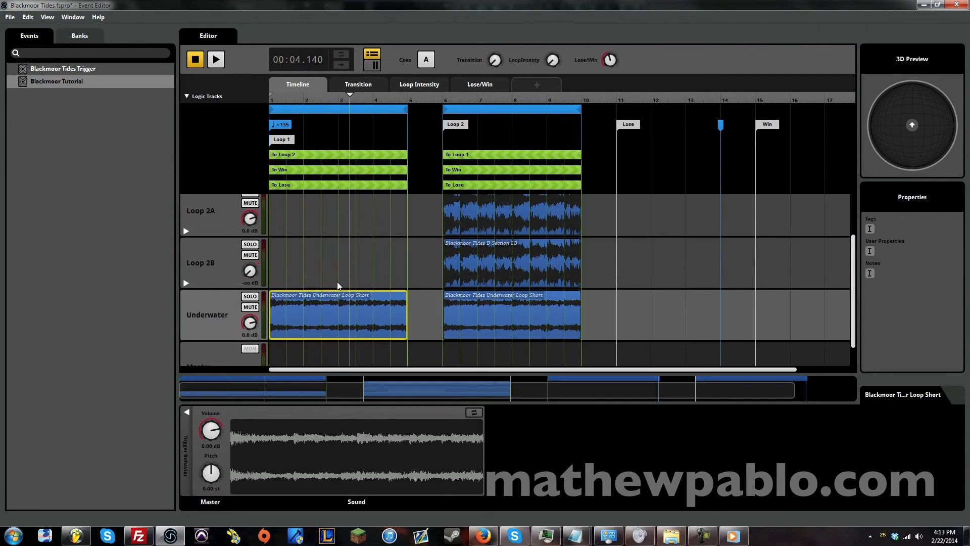
pyautogui.click(534, 82)
pyautogui.click(571, 91)
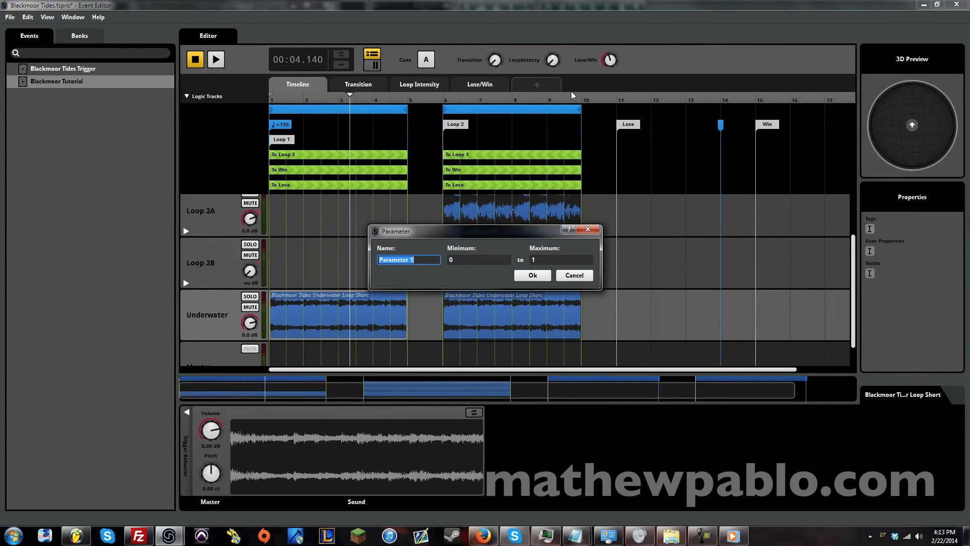
pyautogui.write('Underwater')
pyautogui.press('Return')
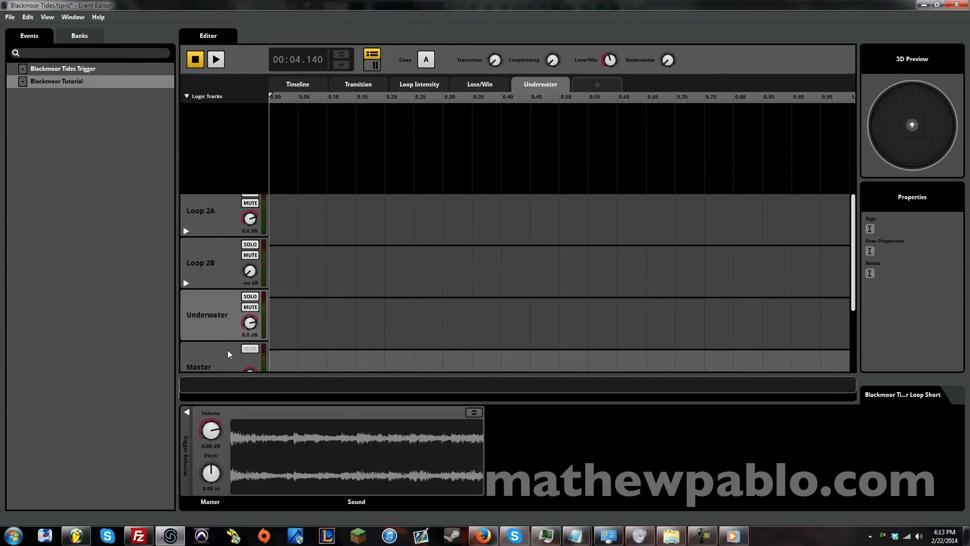
# Step: Return to the timeline and add an FMOD Lowpass effect after the fader on the Loop 1 track
pyautogui.click(287, 84)
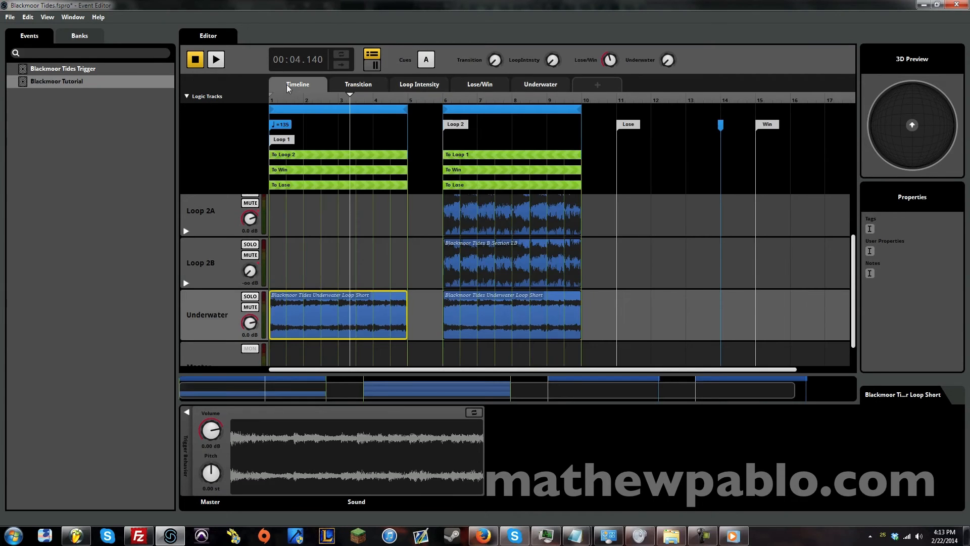
pyautogui.scroll(3, 401, 393)
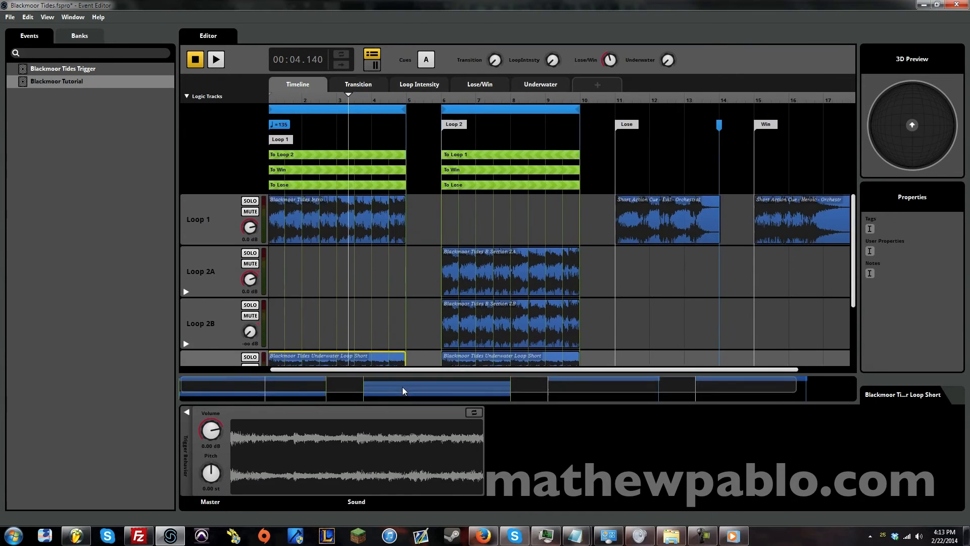
pyautogui.click(211, 231)
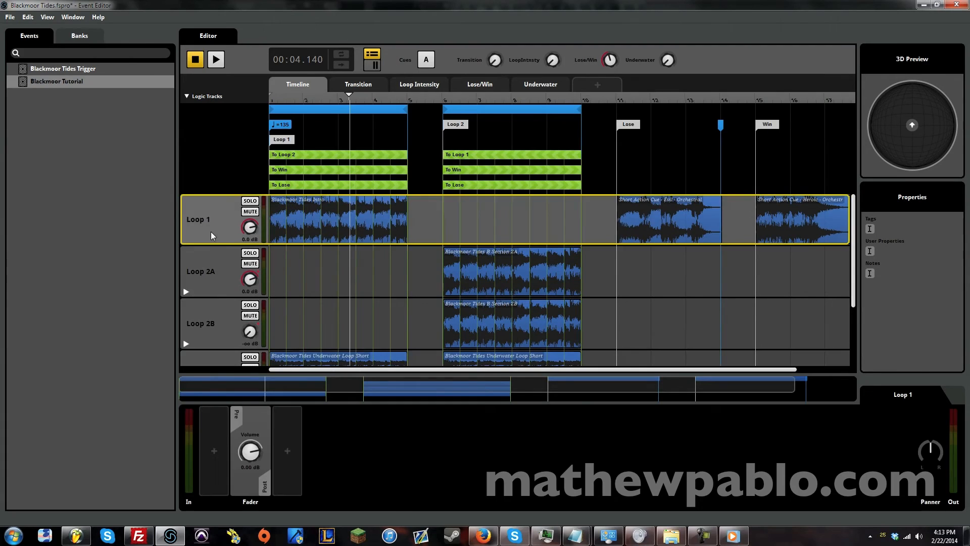
pyautogui.rightClick(292, 425)
pyautogui.moveTo(308, 429)
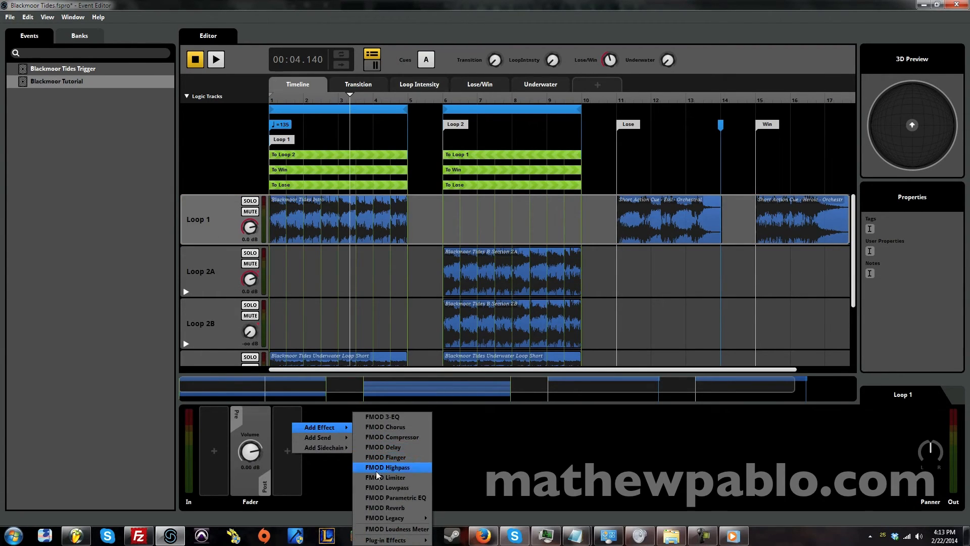
pyautogui.click(381, 488)
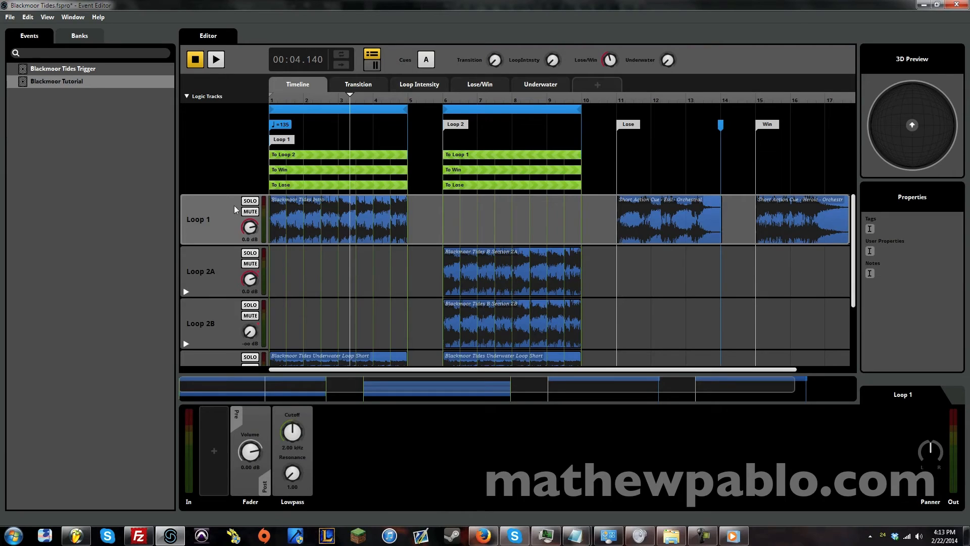
# Step: Mute the Underwater track and, while auditioning Loop 1, raise its Lowpass cutoff to 22.0 kHz
pyautogui.scroll(-1, 222, 358)
pyautogui.click(251, 316)
pyautogui.scroll(1, 251, 316)
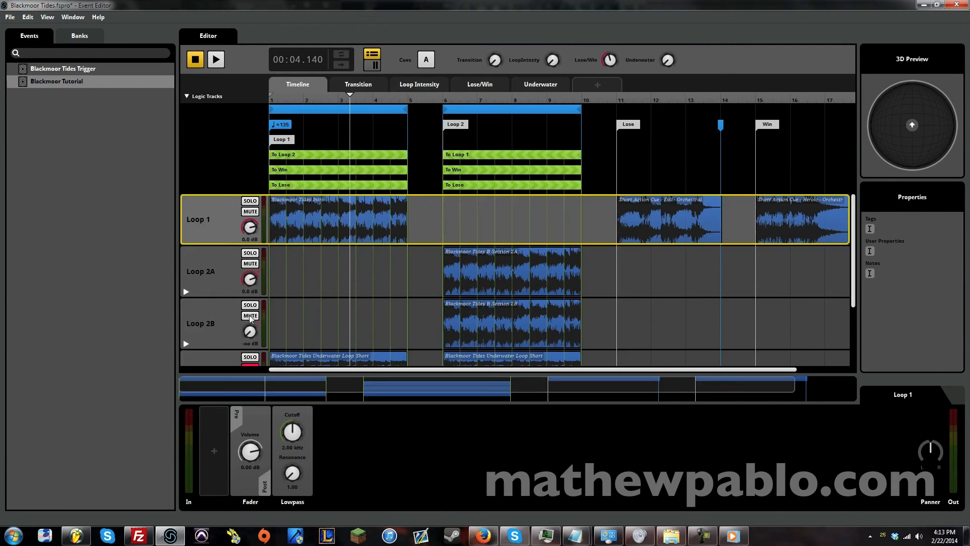
pyautogui.click(217, 60)
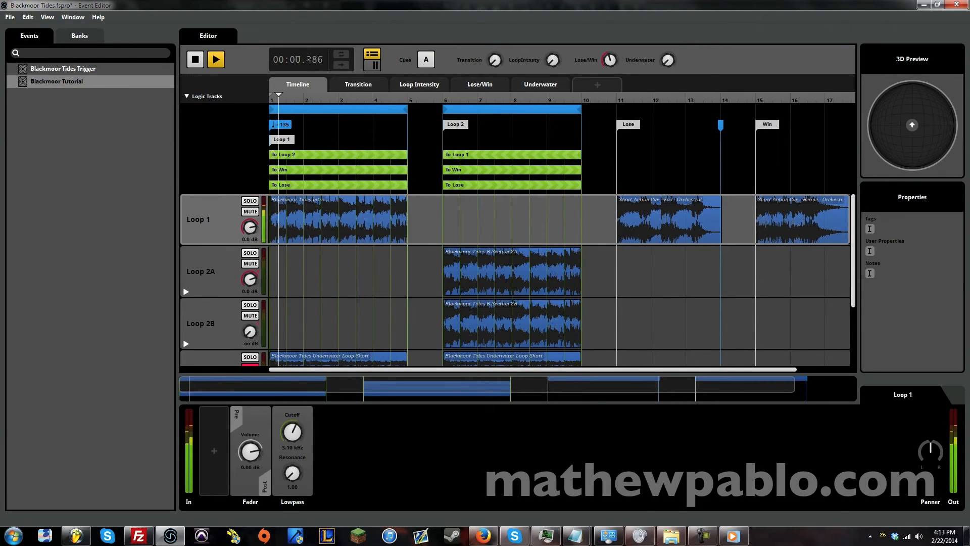
pyautogui.click(199, 65)
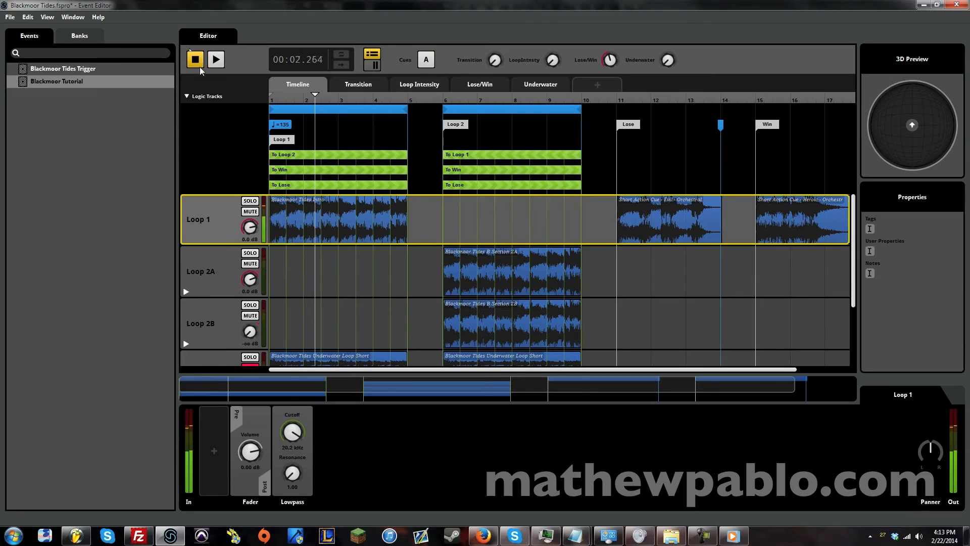
pyautogui.click(301, 437)
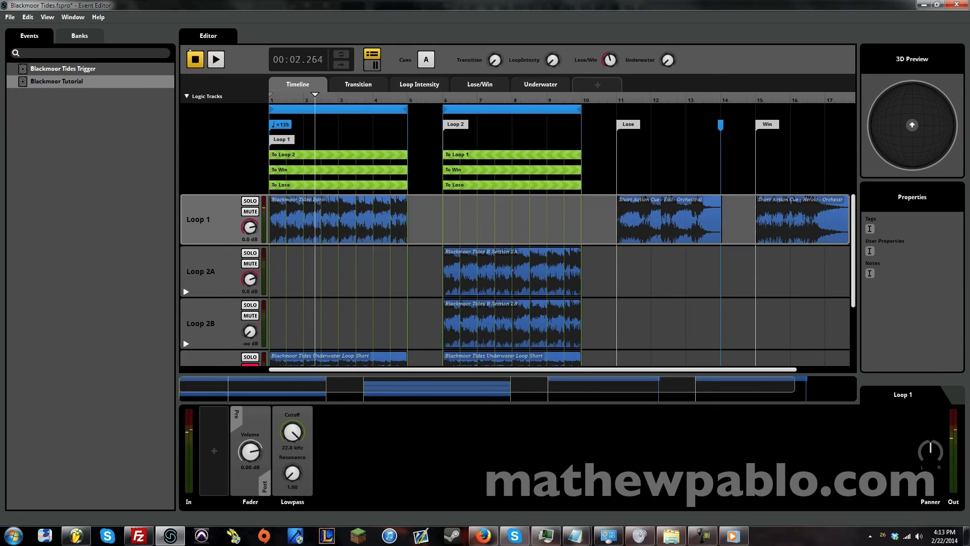
# Step: Audition Loop 1 while lowering its Lowpass cutoff to 25.0 Hz, and stop playback
pyautogui.click(216, 61)
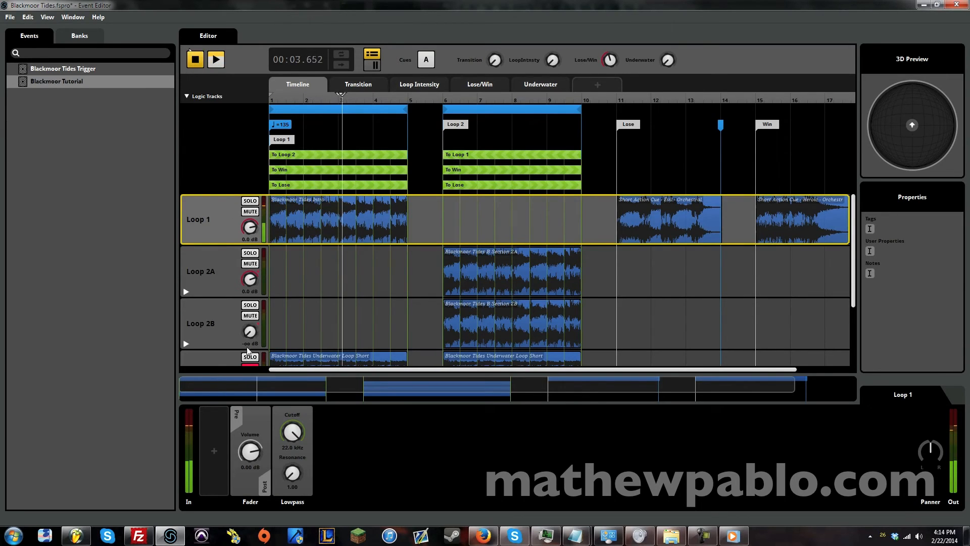
pyautogui.moveTo(294, 434); pyautogui.dragTo(294, 507)
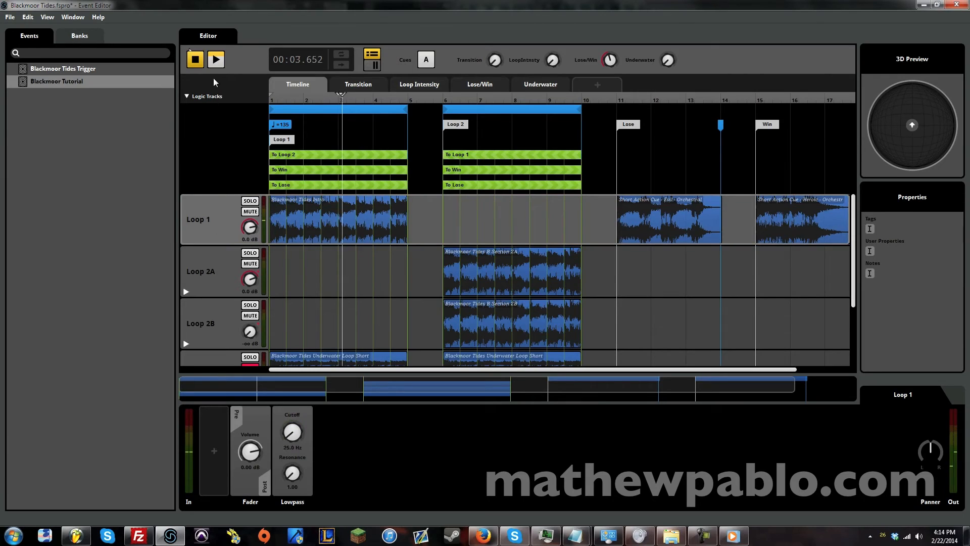
pyautogui.press('space')
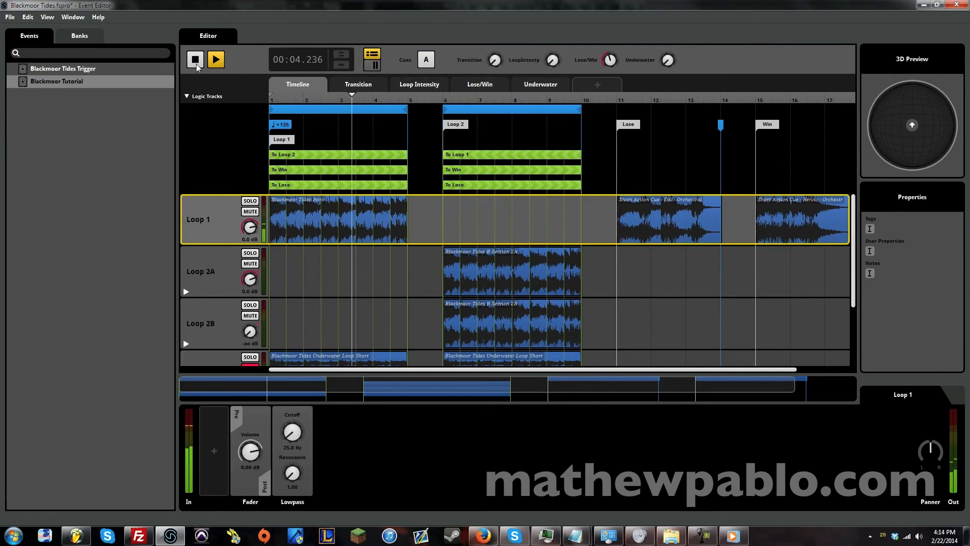
pyautogui.click(195, 60)
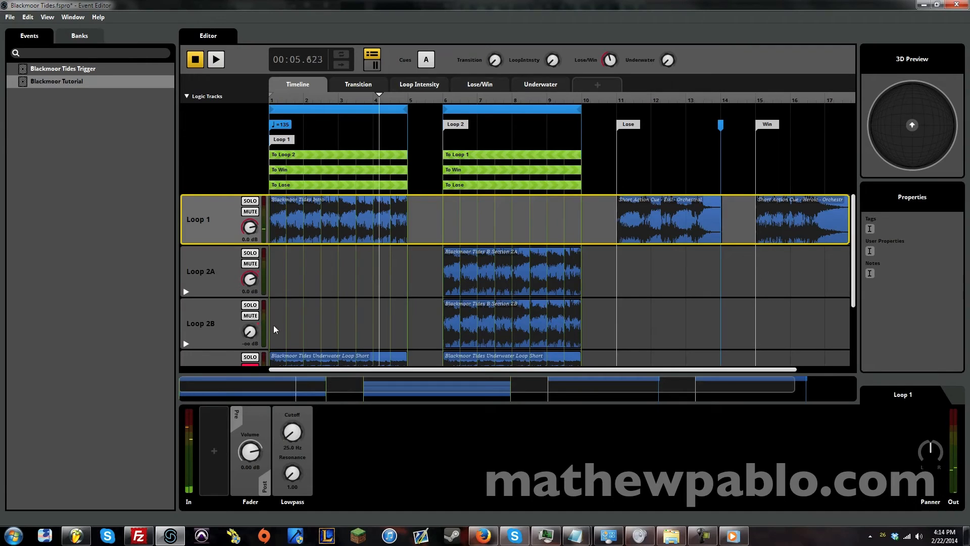
# Step: Show the Underwater parameter's ruler and add an FMOD Lowpass effect after the fader on the Loop 2A track
pyautogui.click(531, 85)
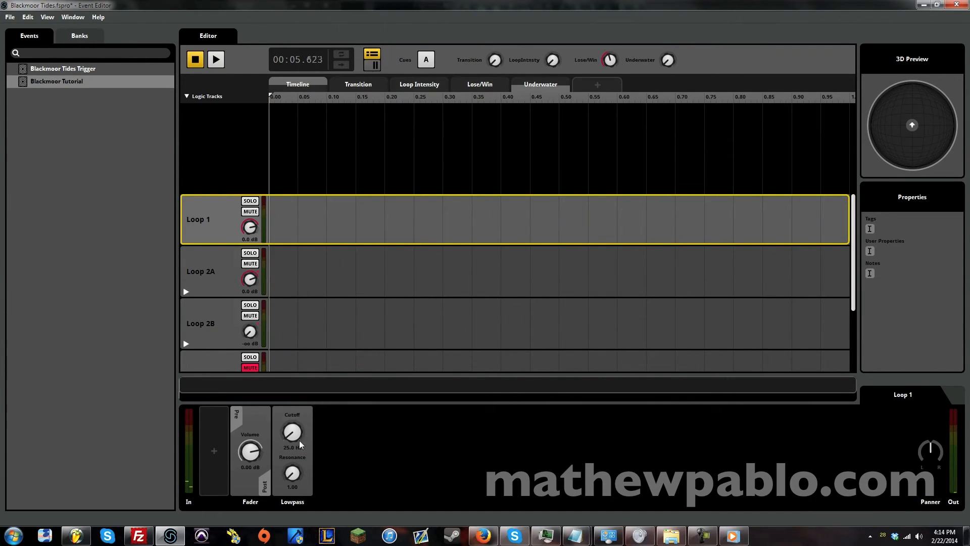
pyautogui.moveTo(668, 65); pyautogui.dragTo(606, 246)
pyautogui.moveTo(672, 61); pyautogui.dragTo(617, 200)
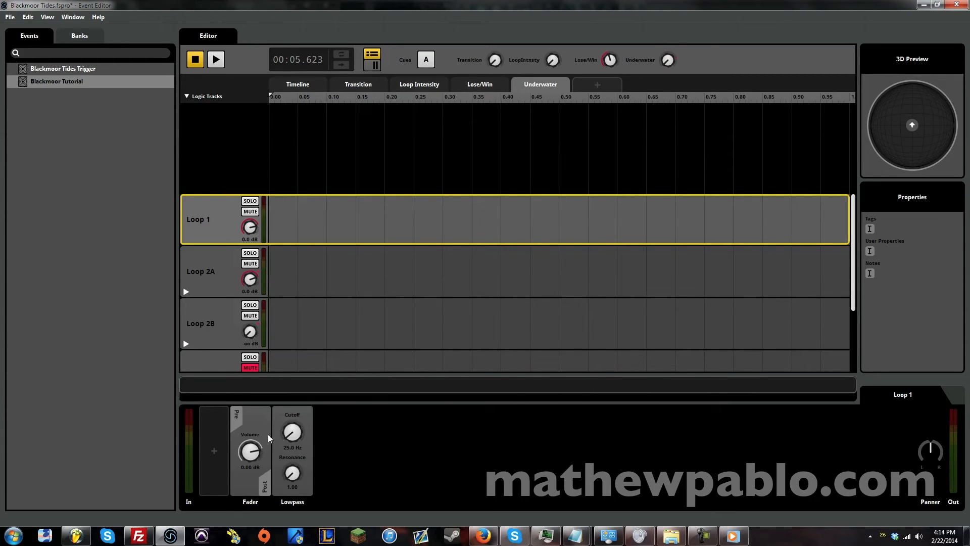
pyautogui.click(222, 290)
pyautogui.scroll(-1, 224, 336)
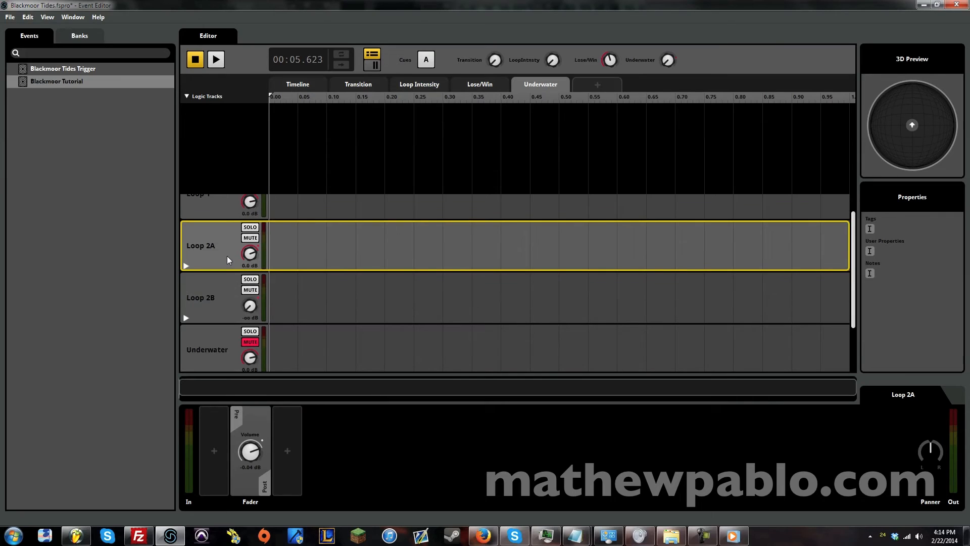
pyautogui.click(226, 296)
pyautogui.click(215, 249)
pyautogui.rightClick(289, 435)
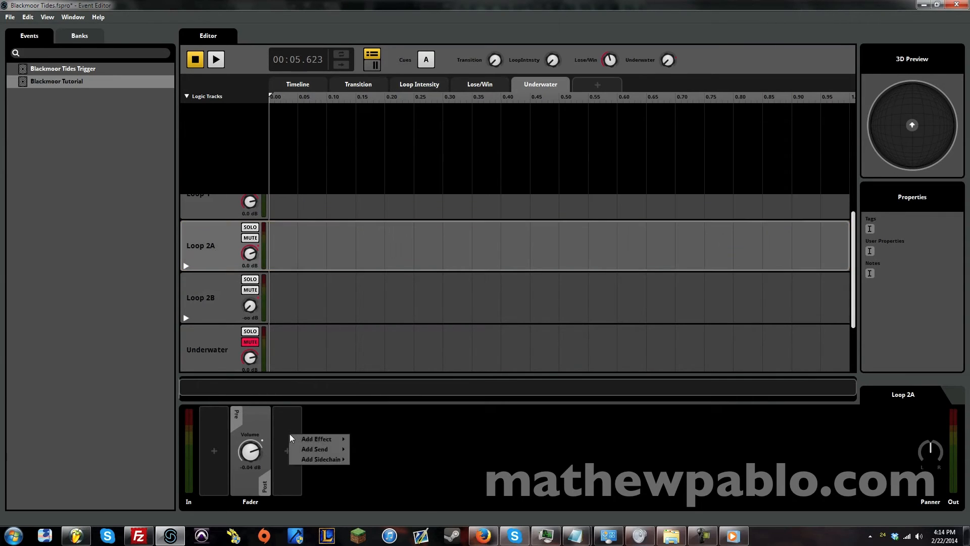
pyautogui.moveTo(336, 439)
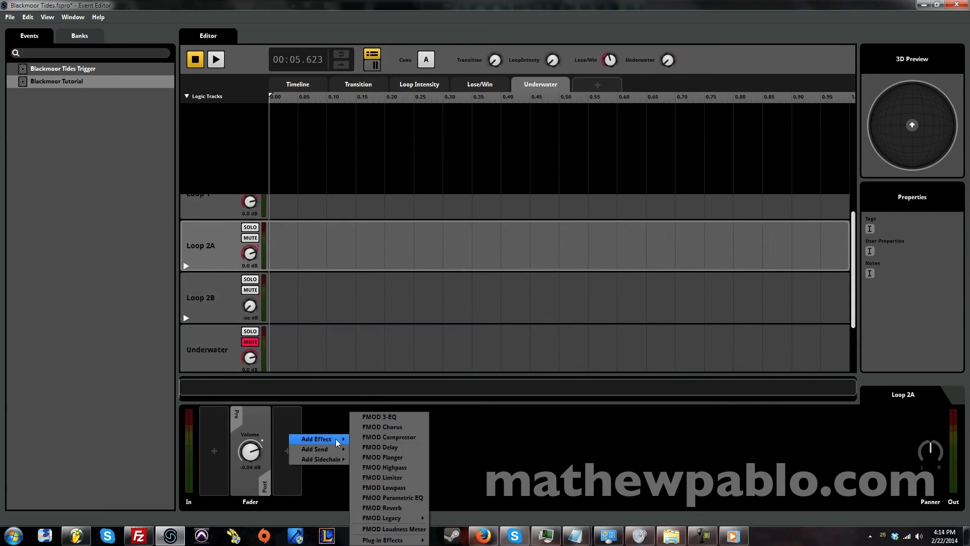
pyautogui.click(408, 487)
# Step: Add an FMOD Lowpass effect after the fader on the Loop 2B track
pyautogui.click(222, 326)
pyautogui.click(221, 306)
pyautogui.rightClick(221, 307)
pyautogui.rightClick(288, 444)
pyautogui.moveTo(308, 450)
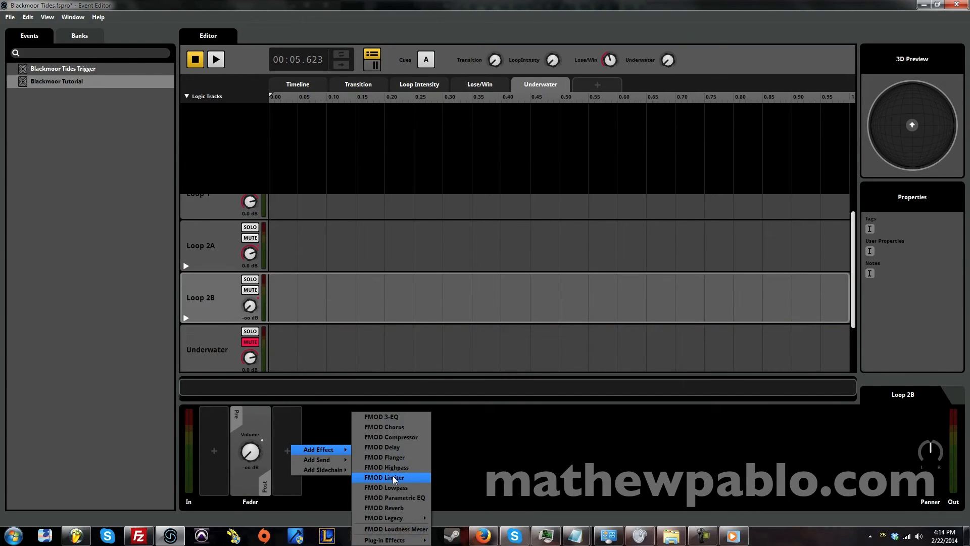
pyautogui.click(401, 487)
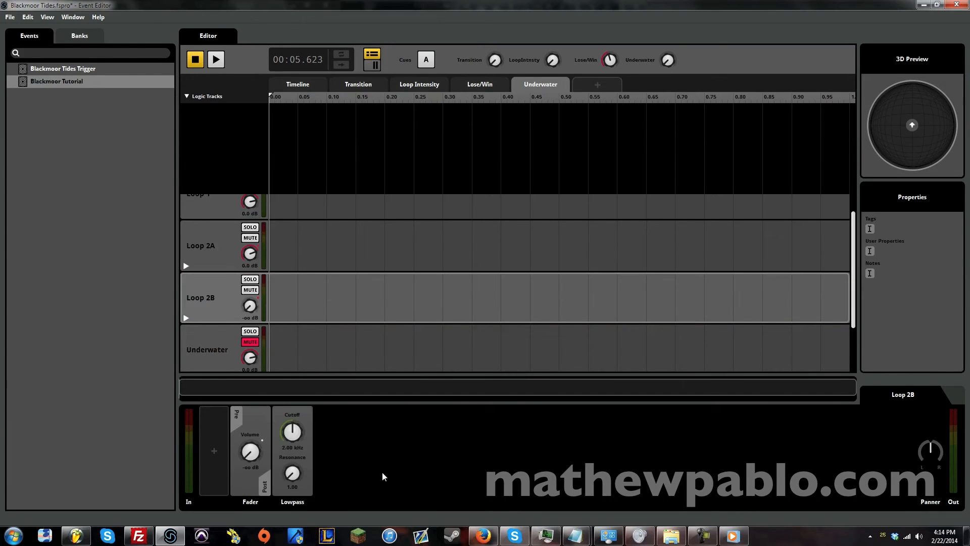
# Step: Add an FMOD Lowpass effect after the fader on the Underwater track, with its cutoff at about 3.60 kHz
pyautogui.click(204, 362)
pyautogui.scroll(-1, 204, 362)
pyautogui.scroll(2, 204, 362)
pyautogui.scroll(-1, 206, 361)
pyautogui.click(224, 298)
pyautogui.click(223, 341)
pyautogui.click(291, 432)
pyautogui.moveTo(301, 438)
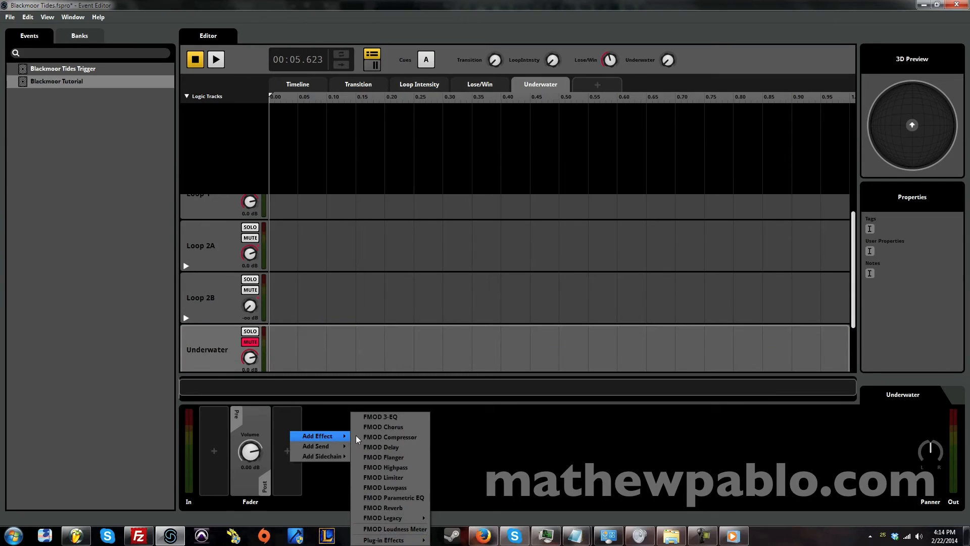
pyautogui.click(391, 486)
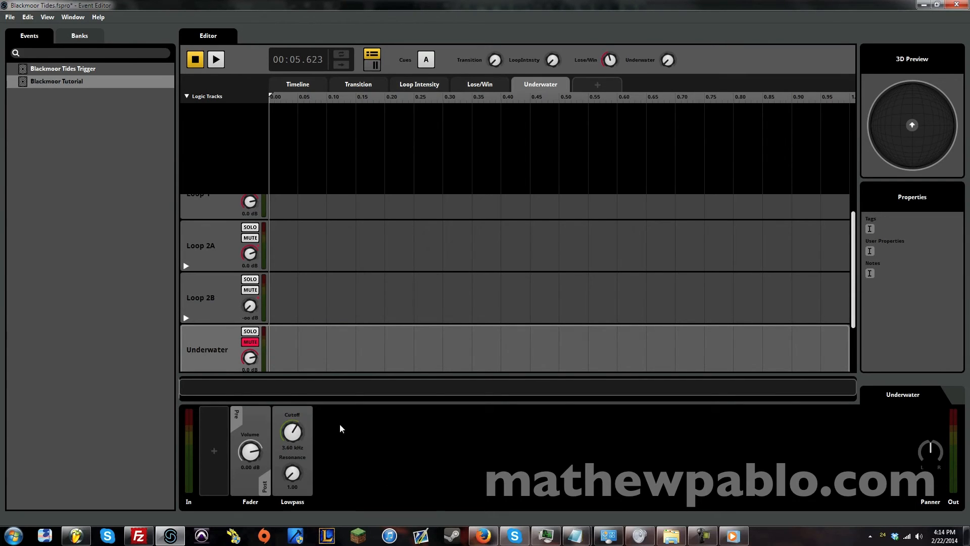
# Step: Set Loop 1's Lowpass cutoff back to 22.0 kHz and audition it briefly
pyautogui.scroll(2, 201, 342)
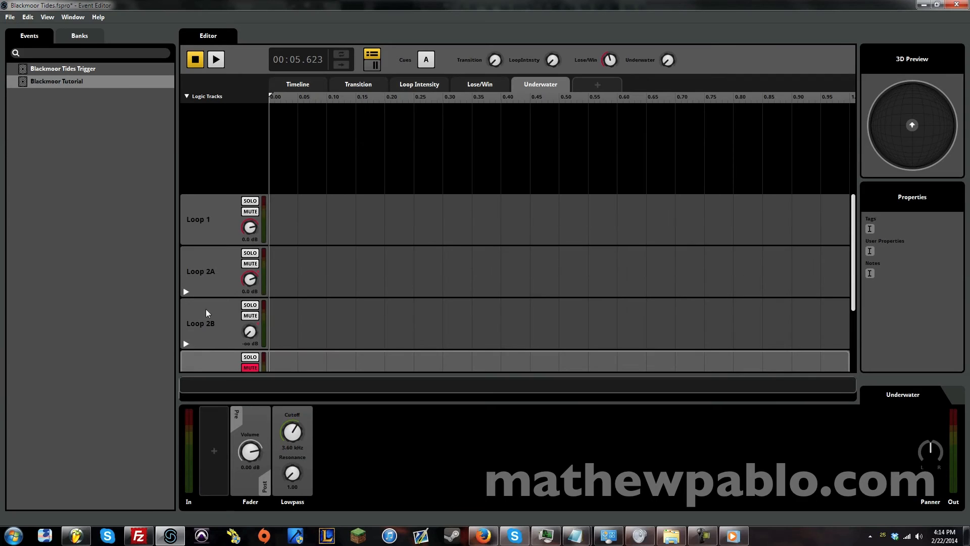
pyautogui.click(211, 233)
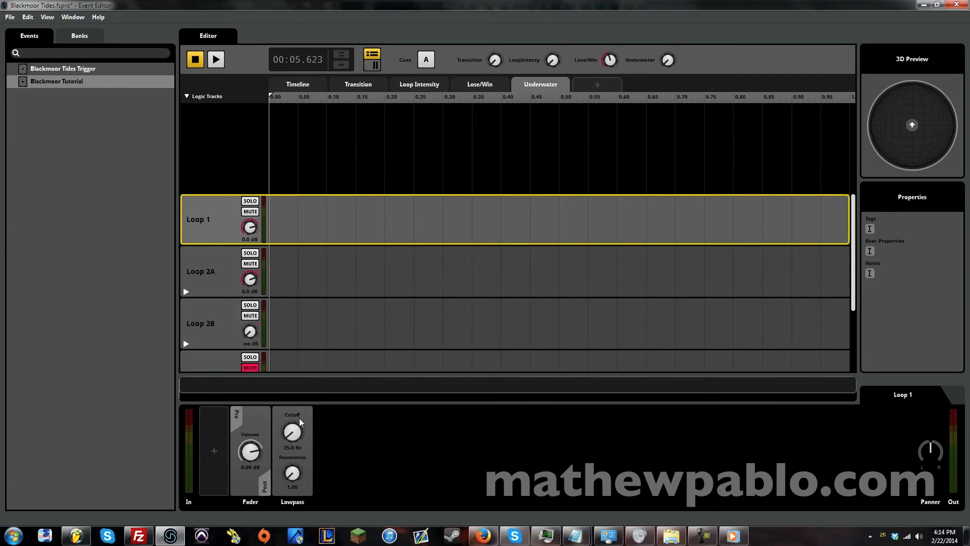
pyautogui.moveTo(294, 433); pyautogui.dragTo(220, 35)
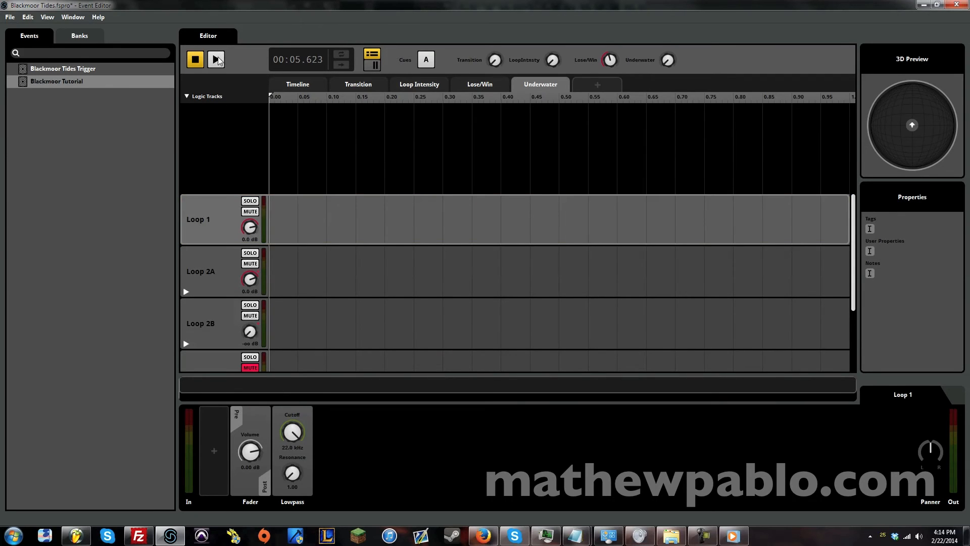
pyautogui.click(216, 60)
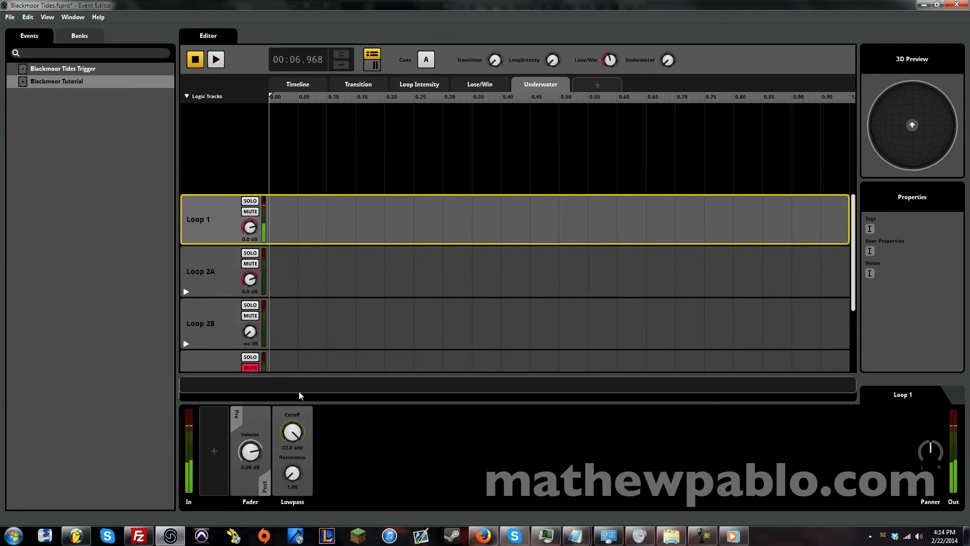
# Step: Automate Loop 1's Lowpass cutoff on the Underwater parameter, falling from 22.0 kHz at 0 to the minimum at 1, with a slight upward bow
pyautogui.rightClick(298, 435)
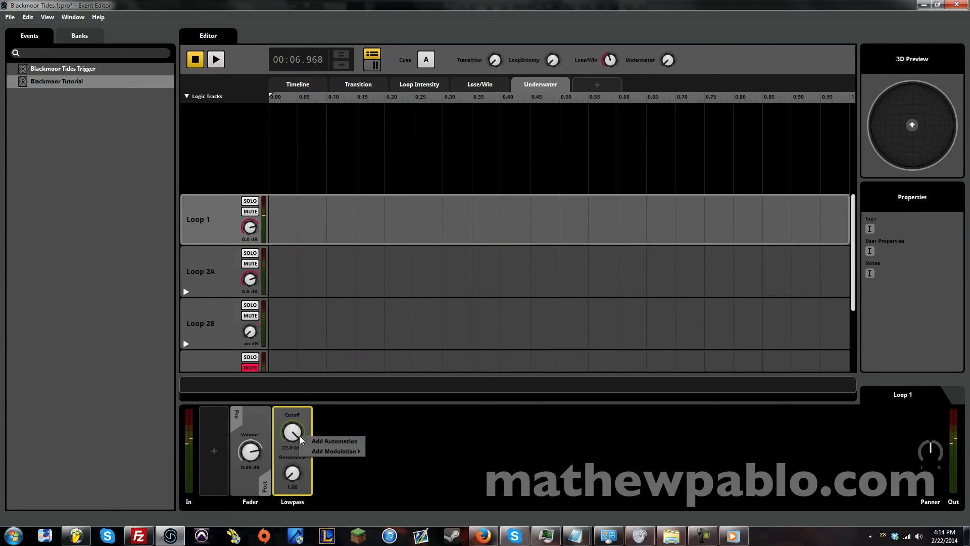
pyautogui.click(341, 441)
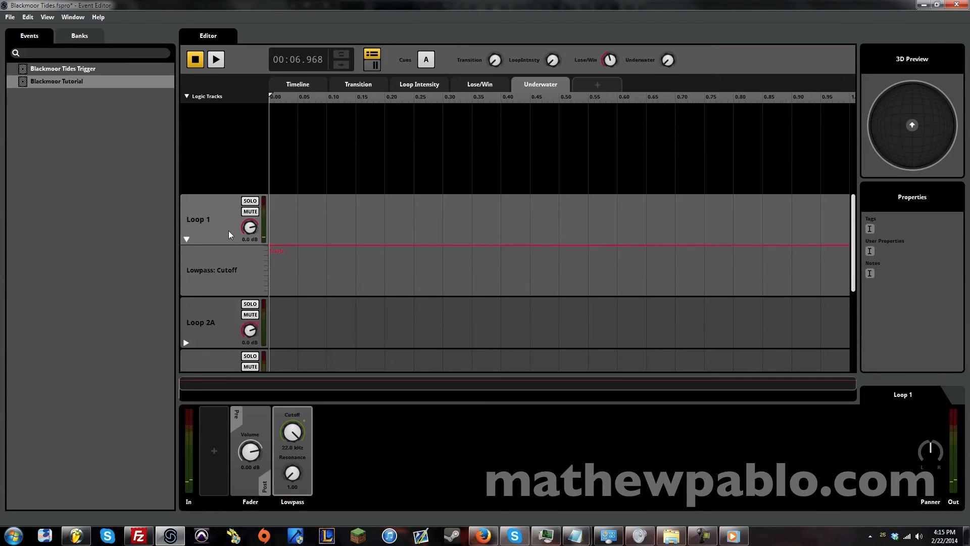
pyautogui.moveTo(409, 256); pyautogui.dragTo(844, 295)
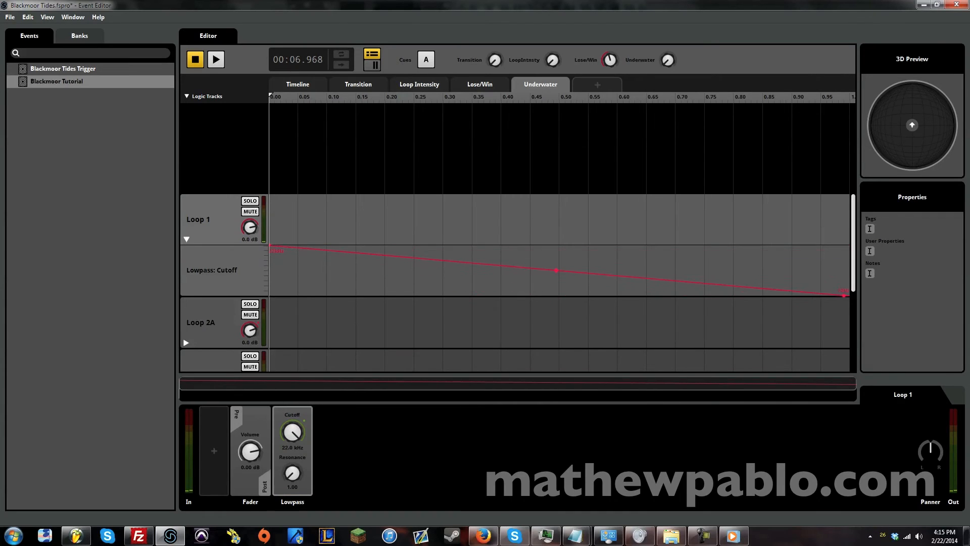
pyautogui.moveTo(558, 271); pyautogui.dragTo(560, 267)
# Step: Add Lowpass cutoff automation to Loop 2A and draw its volume curve falling from maximum to minimum across the Underwater range
pyautogui.click(225, 315)
pyautogui.rightClick(299, 438)
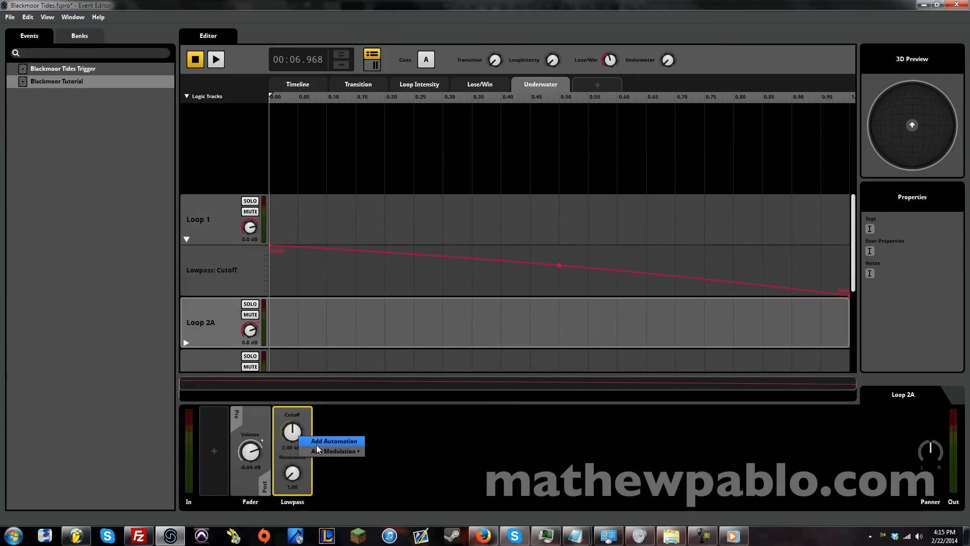
pyautogui.click(322, 444)
pyautogui.scroll(-2, 299, 338)
pyautogui.moveTo(273, 243); pyautogui.dragTo(849, 277)
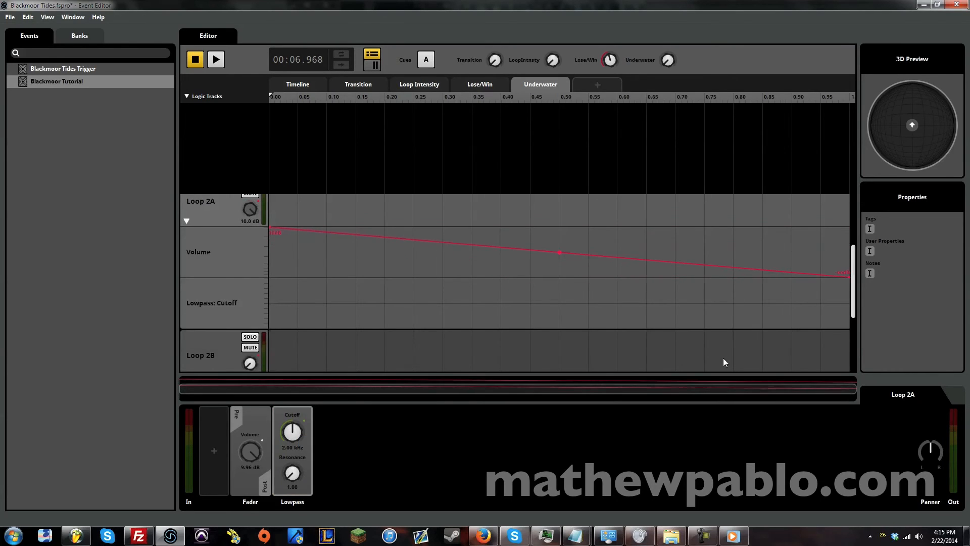
# Step: Add Lowpass cutoff automation to Loop 2B and draw its volume curve falling from maximum to minimum across the Underwater range
pyautogui.scroll(-1, 367, 250)
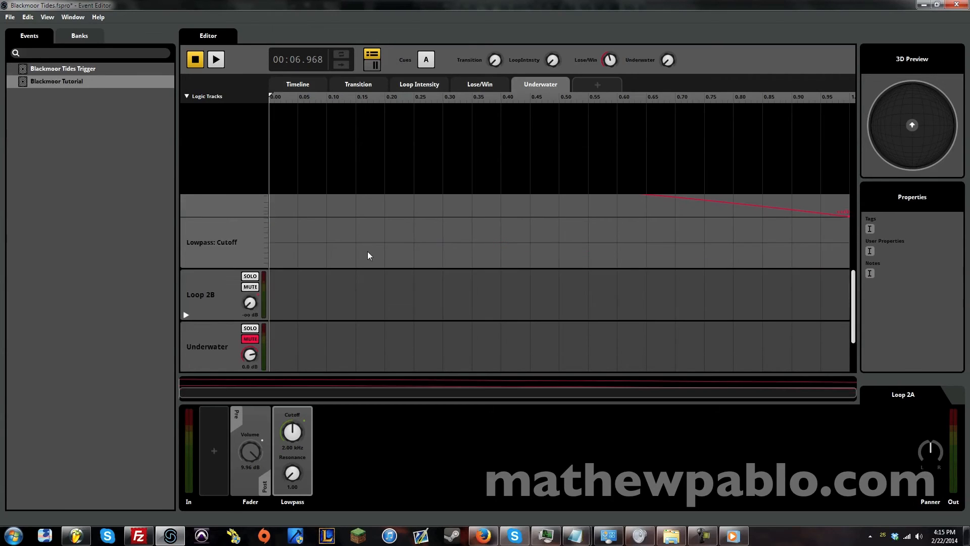
pyautogui.click(201, 303)
pyautogui.rightClick(296, 431)
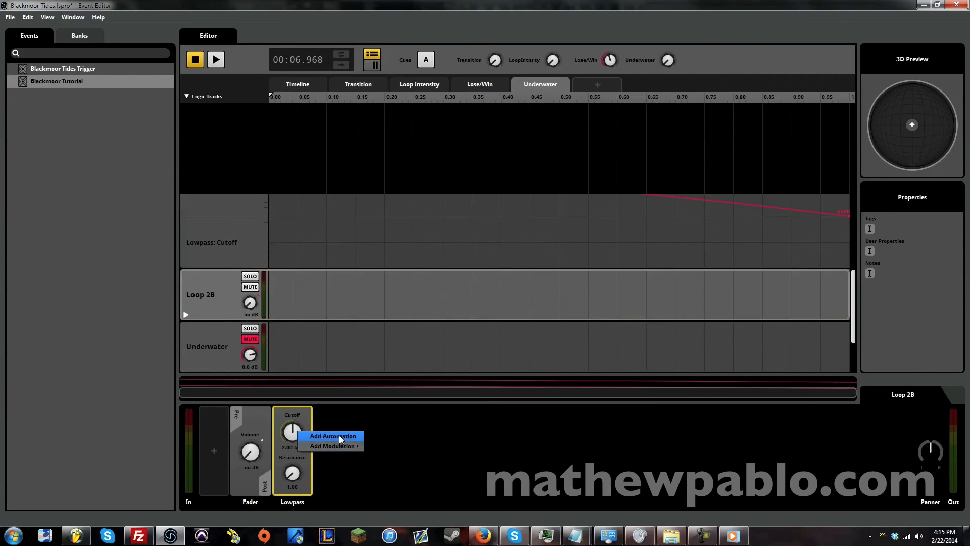
pyautogui.click(339, 438)
pyautogui.moveTo(272, 339); pyautogui.dragTo(849, 370)
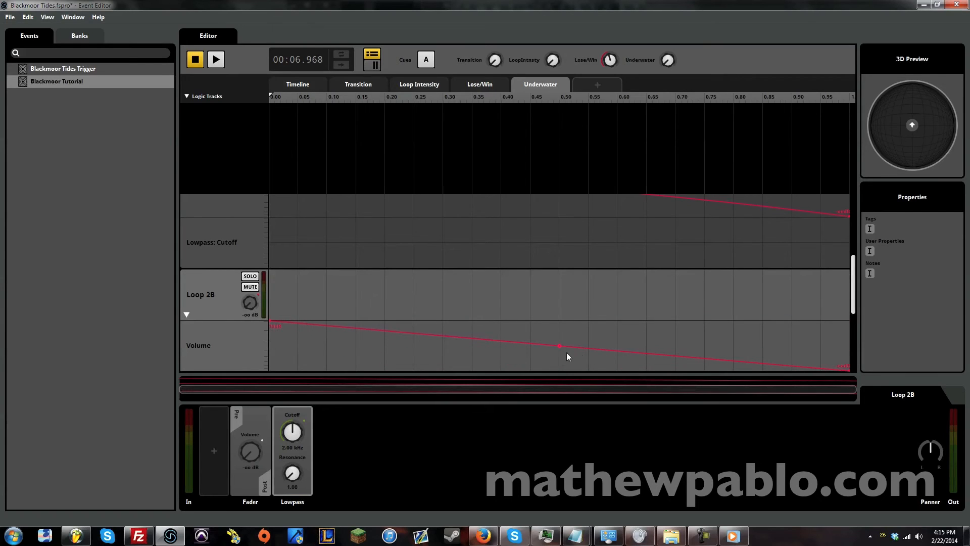
# Step: Remove Loop 2B's volume automation and draw its Lowpass cutoff curve falling from 22.0 kHz to the minimum across the Underwater range
pyautogui.rightClick(238, 332)
pyautogui.click(253, 338)
pyautogui.click(218, 310)
pyautogui.click(292, 434)
pyautogui.rightClick(292, 434)
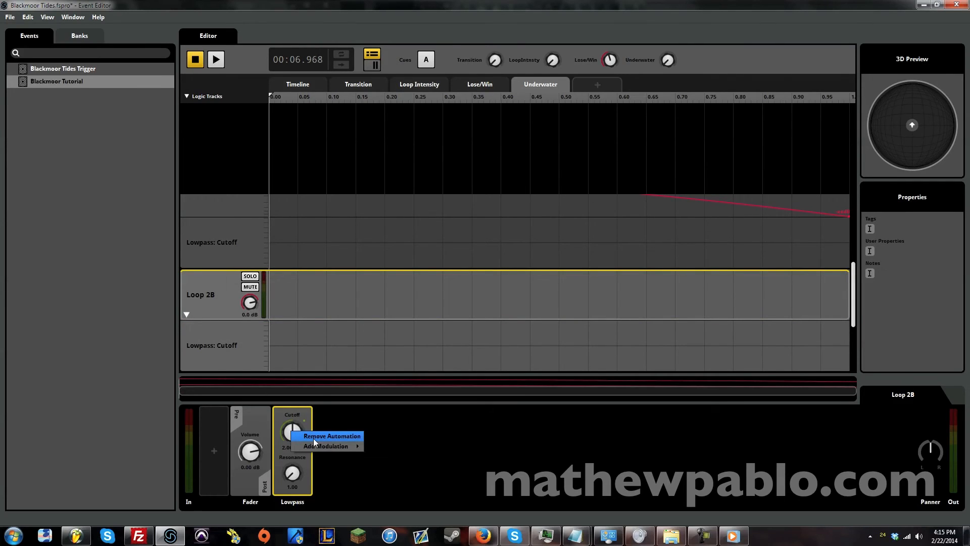
pyautogui.click(302, 347)
pyautogui.moveTo(302, 347); pyautogui.dragTo(302, 320)
pyautogui.moveTo(849, 356); pyautogui.dragTo(849, 371)
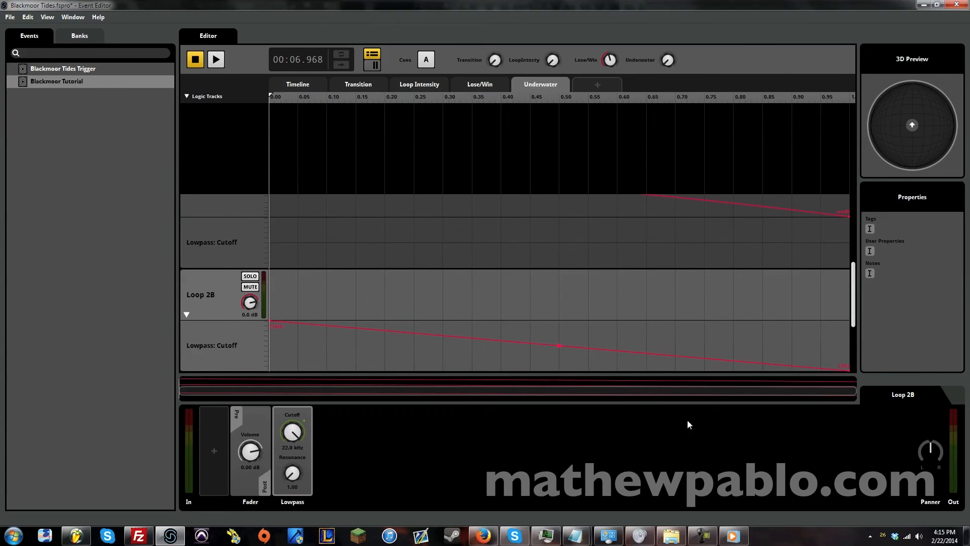
# Step: Remove Loop 2A's volume automation and draw its Lowpass cutoff curve falling from 22.0 kHz to the minimum across the Underwater range
pyautogui.scroll(2, 547, 344)
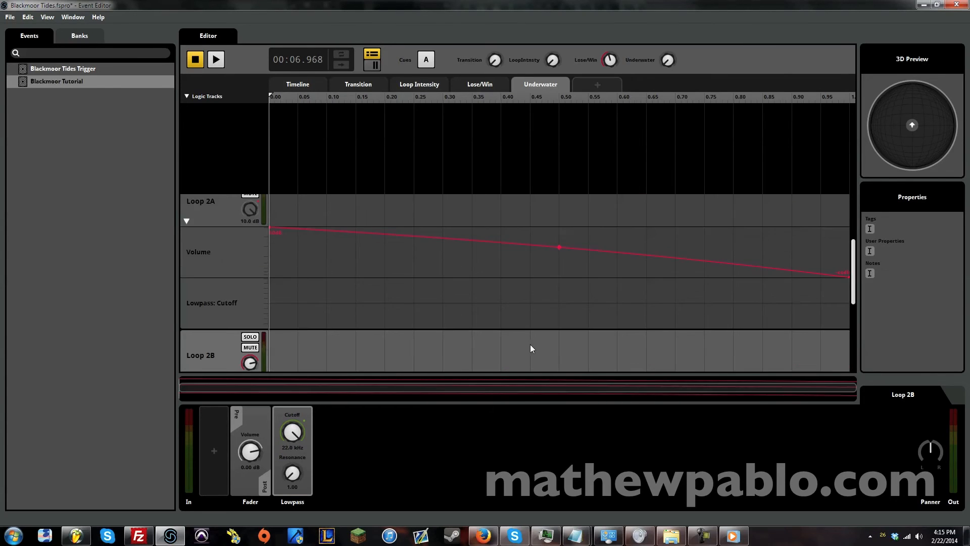
pyautogui.rightClick(239, 248)
pyautogui.click(242, 246)
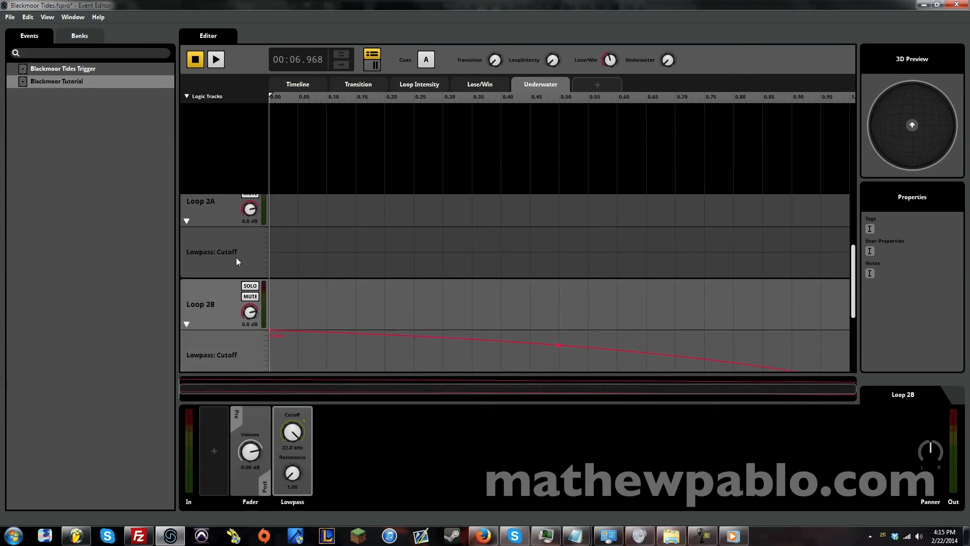
pyautogui.moveTo(849, 228); pyautogui.dragTo(849, 277)
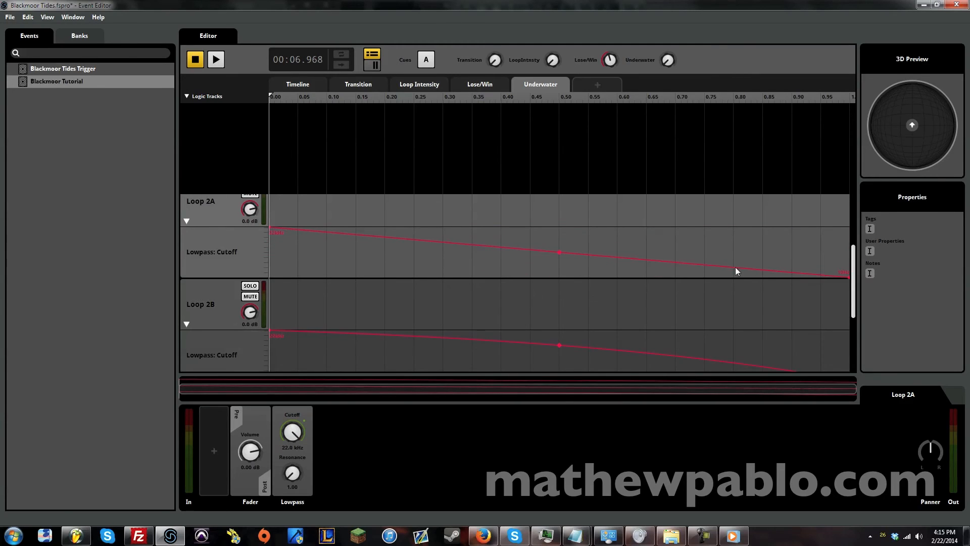
# Step: Review the lowpass cutoff curves across the loop tracks, and play the event while varying the Underwater parameter
pyautogui.scroll(4, 481, 269)
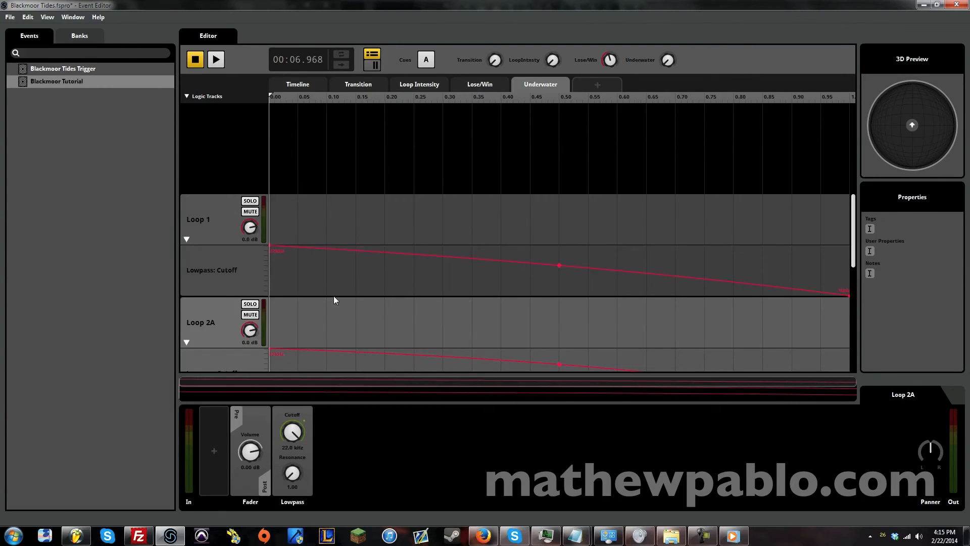
pyautogui.scroll(-2, 340, 290)
pyautogui.scroll(1, 340, 290)
pyautogui.scroll(-1, 337, 292)
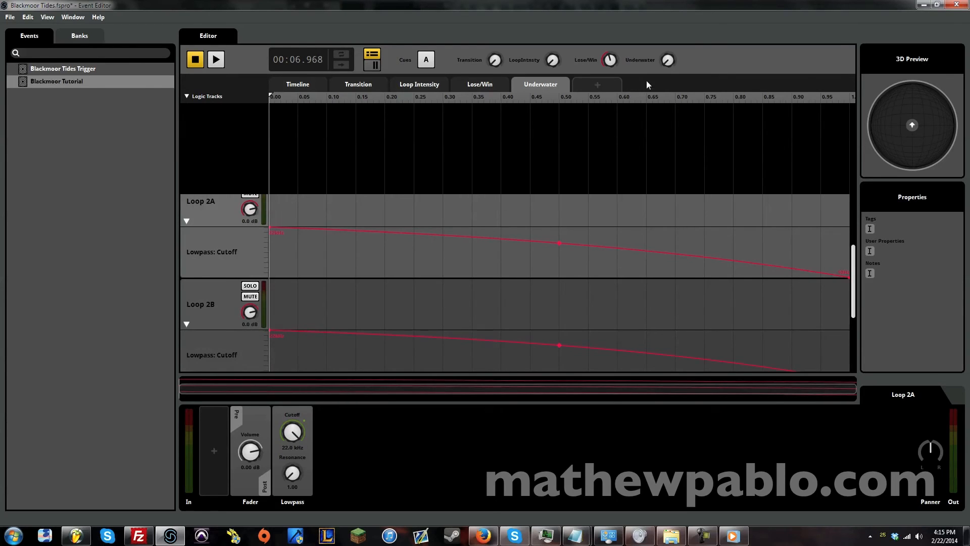
pyautogui.scroll(-3, 380, 283)
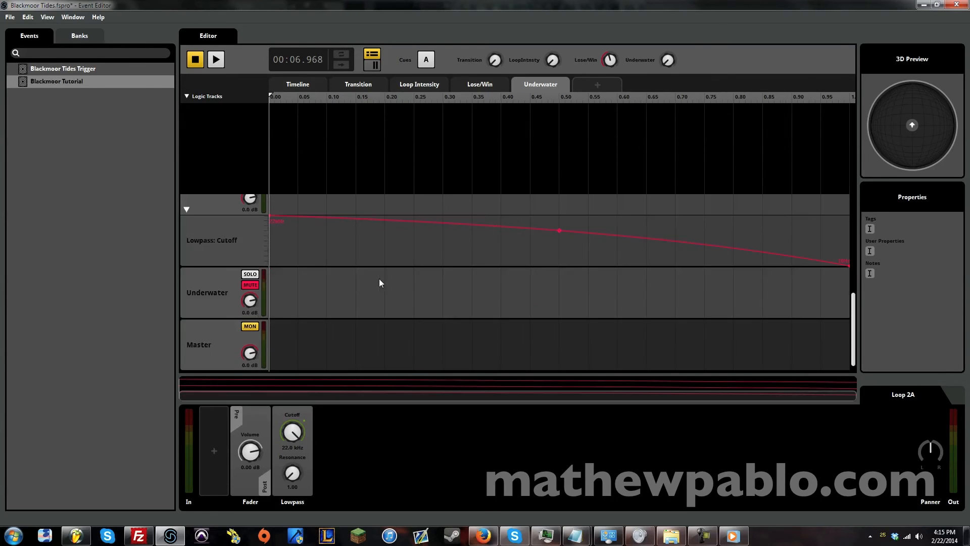
pyautogui.scroll(6, 438, 281)
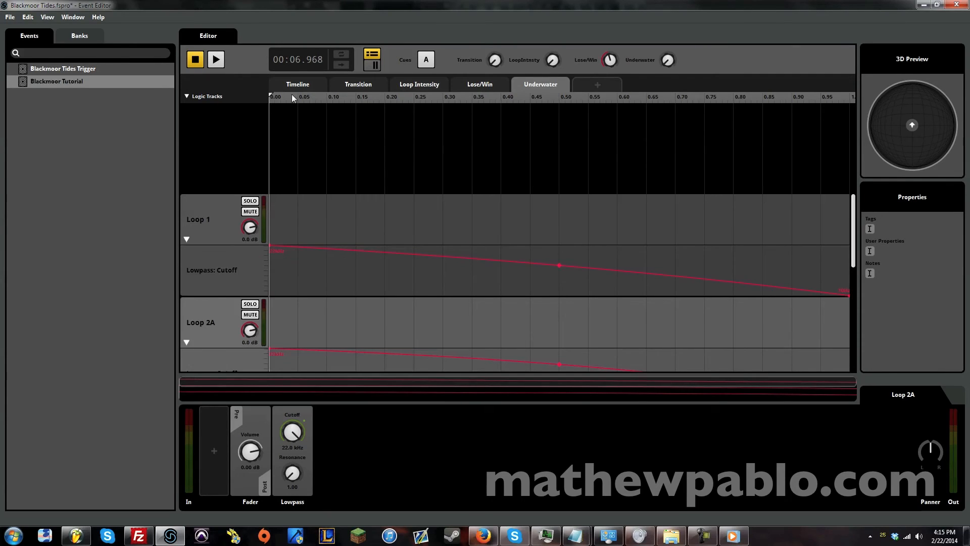
pyautogui.click(217, 59)
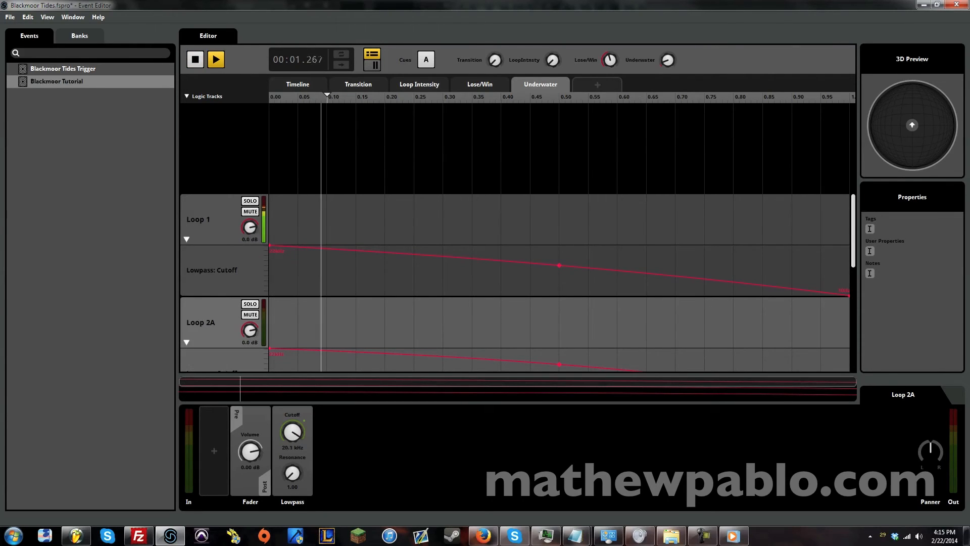
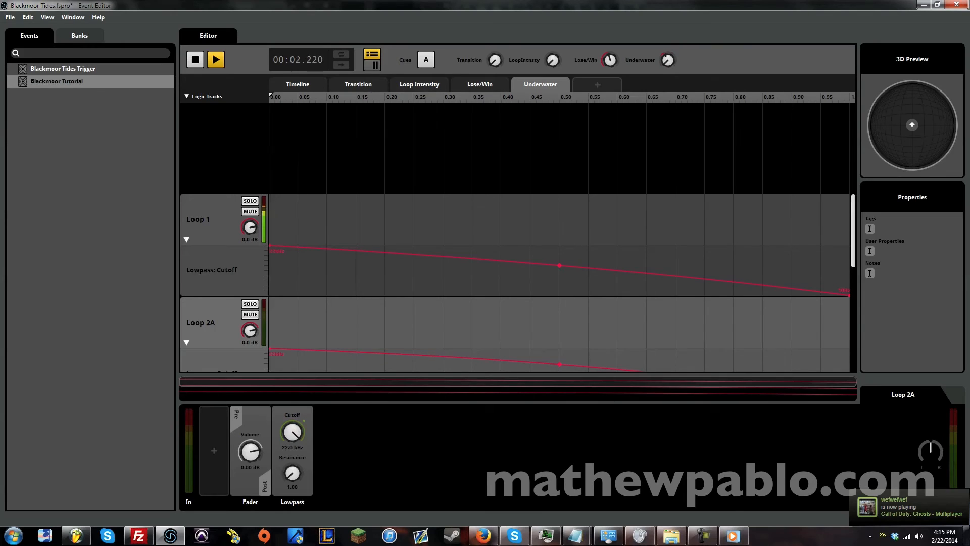
pyautogui.doubleClick(610, 6)
pyautogui.moveTo(737, 97); pyautogui.dragTo(936, 18)
pyautogui.moveTo(645, 28); pyautogui.dragTo(536, 64)
pyautogui.moveTo(664, 114); pyautogui.dragTo(664, 157)
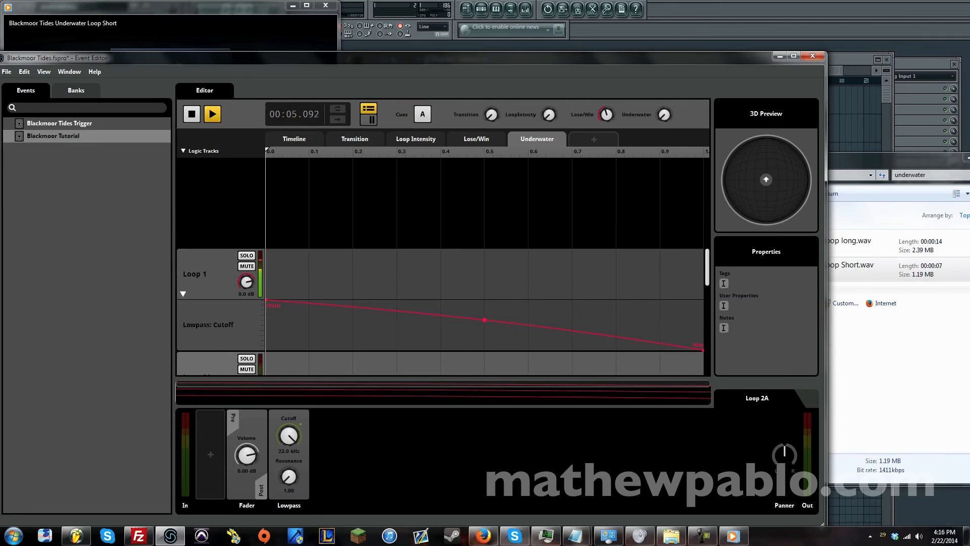
pyautogui.doubleClick(621, 62)
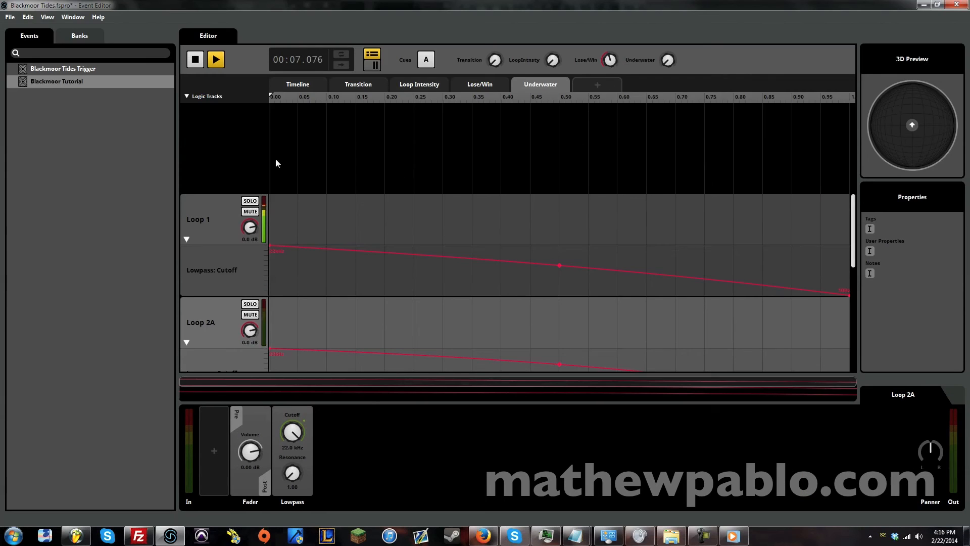
# Step: Unmute the Underwater track and audition the event while sweeping the Underwater parameter
pyautogui.press('space')
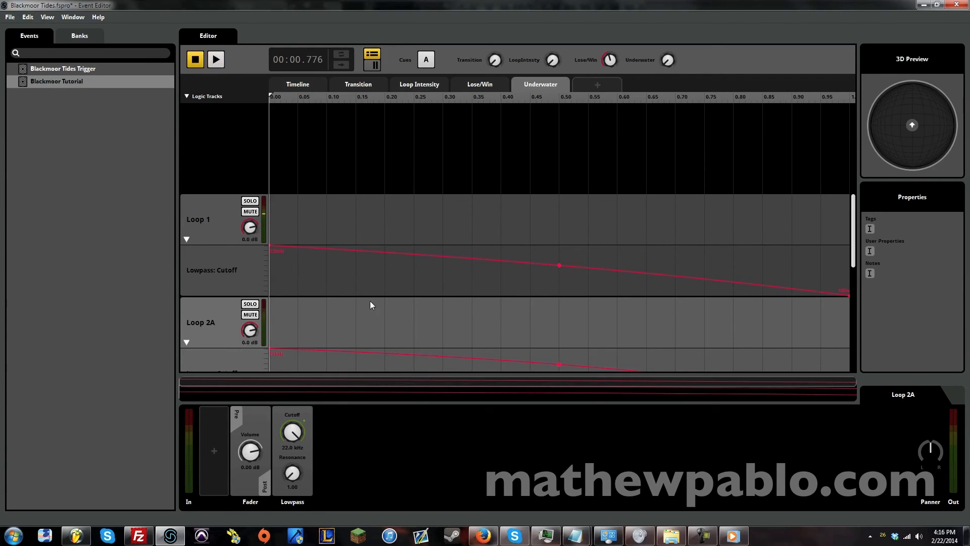
pyautogui.scroll(-5, 370, 303)
pyautogui.click(251, 287)
pyautogui.click(218, 63)
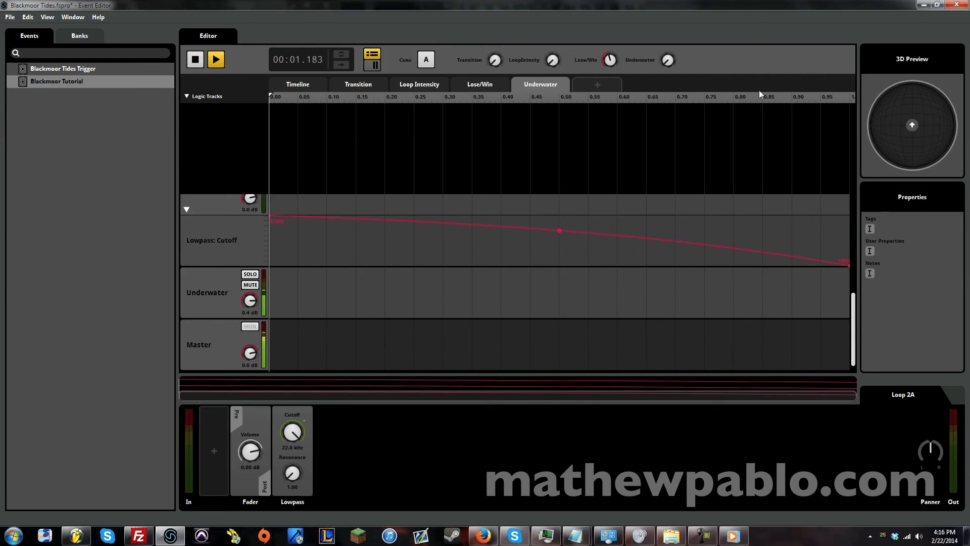
pyautogui.moveTo(668, 59); pyautogui.dragTo(486, 155)
# Step: Add volume automation to the Underwater track and draw it rising from -∞ to about 0 dB across the Underwater range, bowed upward
pyautogui.rightClick(250, 301)
pyautogui.moveTo(270, 316)
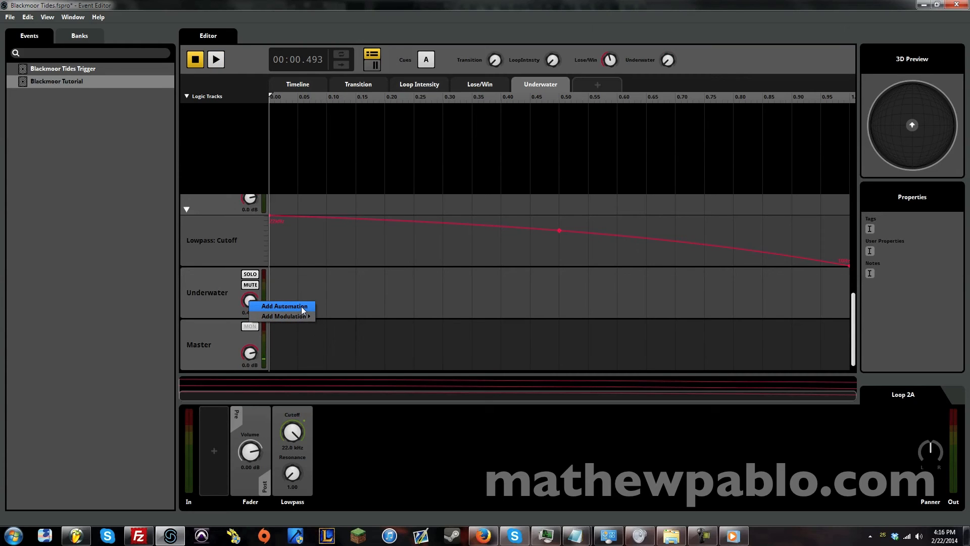
pyautogui.click(285, 306)
pyautogui.moveTo(303, 333); pyautogui.dragTo(217, 380)
pyautogui.moveTo(705, 368); pyautogui.dragTo(849, 329)
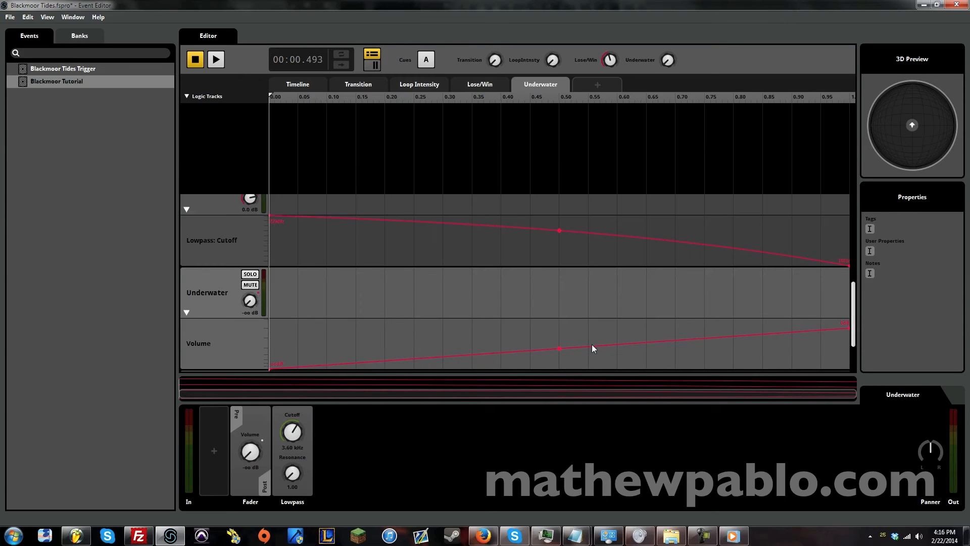
pyautogui.moveTo(560, 347); pyautogui.dragTo(567, 326)
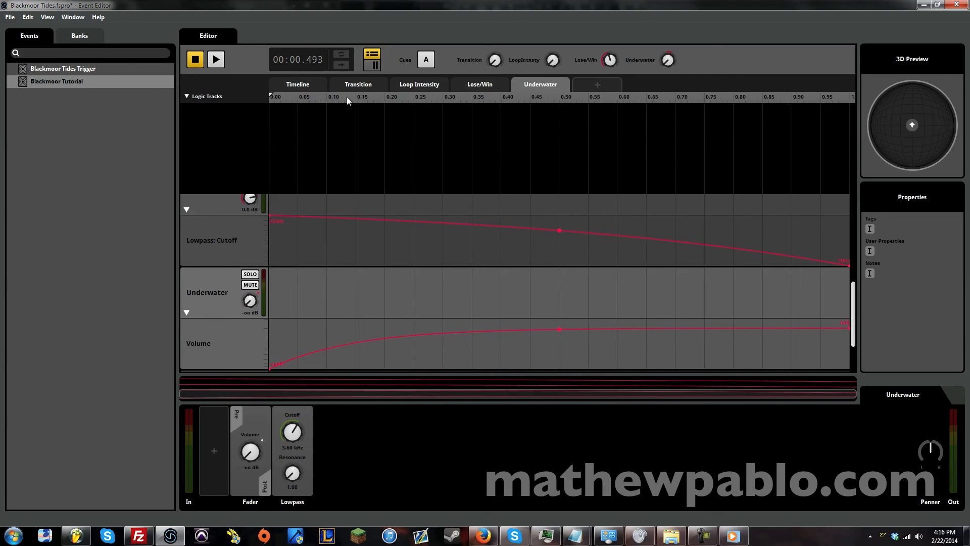
# Step: Play the event while sweeping Underwater, and reduce the upward bow of the Underwater track's volume curve at its midpoint
pyautogui.click(221, 65)
pyautogui.click(198, 285)
pyautogui.moveTo(667, 64); pyautogui.dragTo(667, 4)
pyautogui.moveTo(672, 44); pyautogui.dragTo(672, 18)
pyautogui.moveTo(785, 96); pyautogui.dragTo(249, 83)
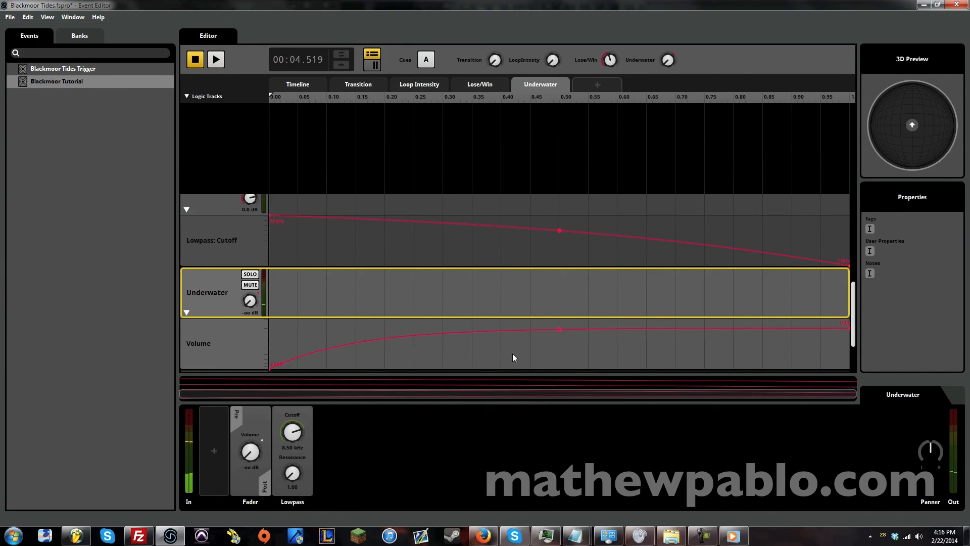
pyautogui.moveTo(559, 329); pyautogui.dragTo(560, 334)
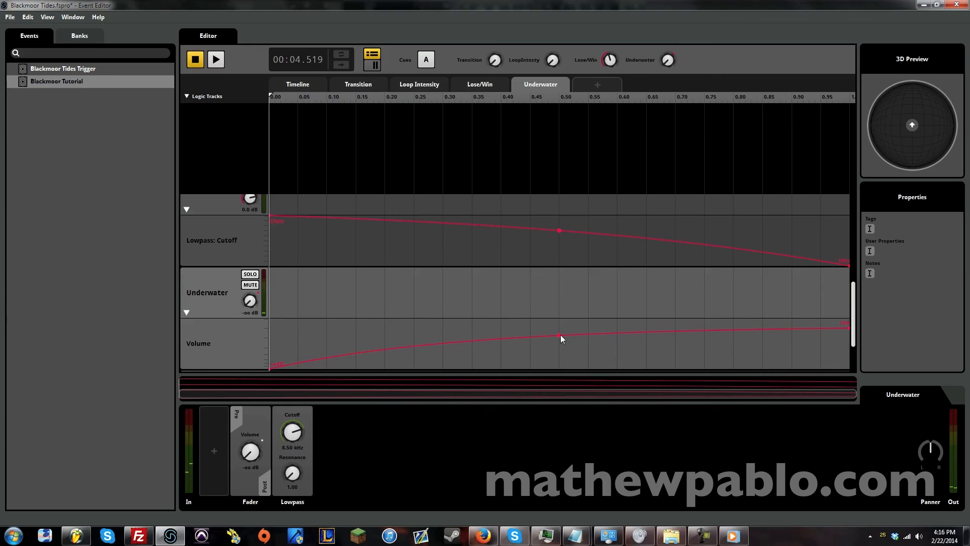
# Step: Audition the reshaped volume fade by sweeping Underwater between minimum and maximum twice during playback
pyautogui.click(214, 60)
pyautogui.moveTo(668, 60); pyautogui.dragTo(668, 0)
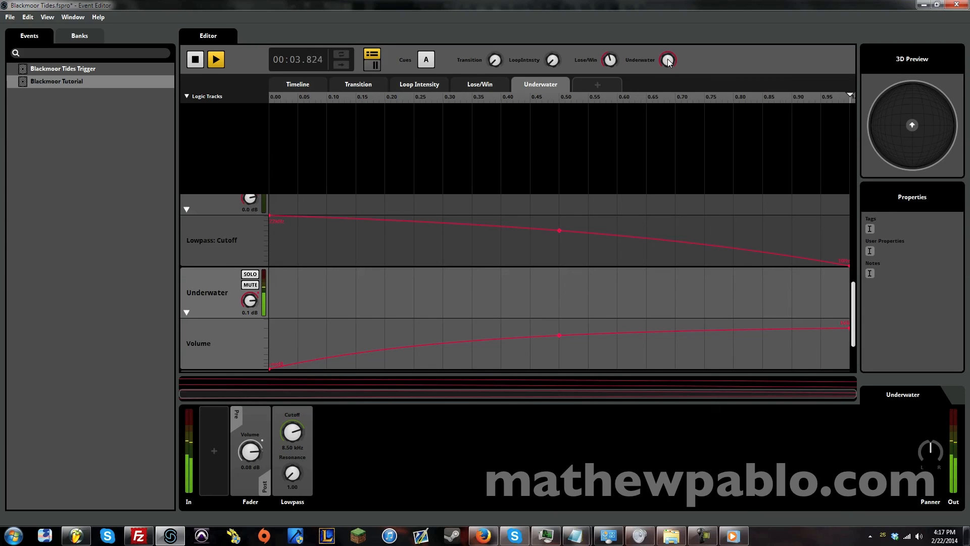
pyautogui.moveTo(668, 60); pyautogui.dragTo(668, 135)
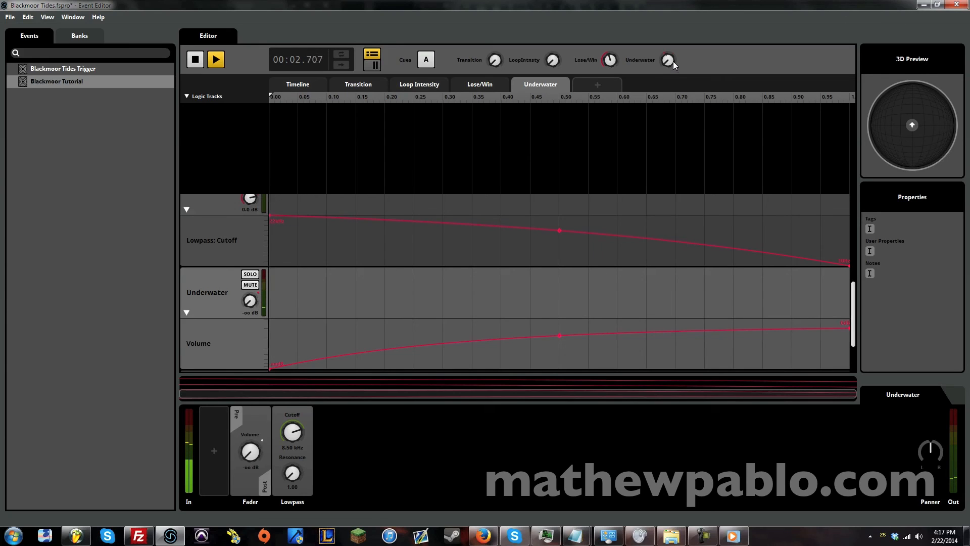
pyautogui.moveTo(668, 60); pyautogui.dragTo(668, 0)
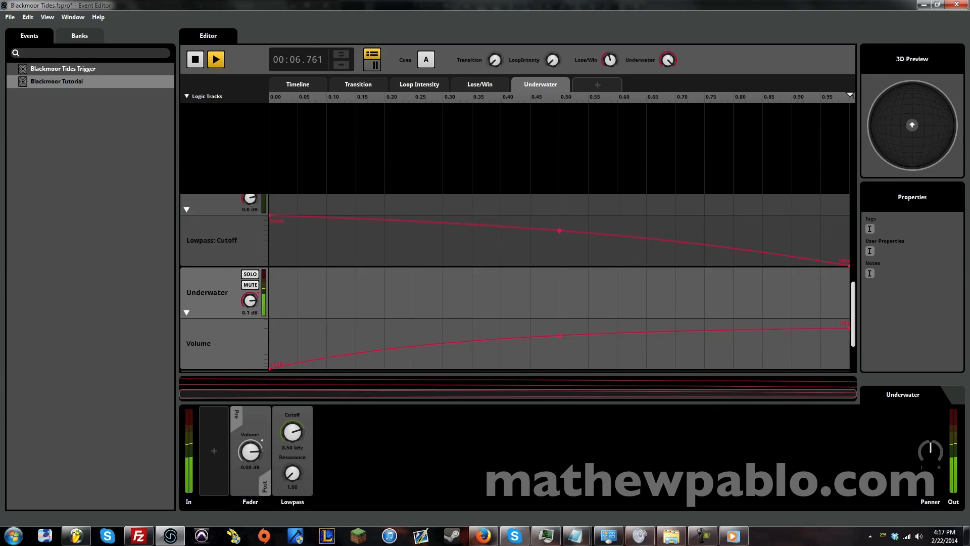
pyautogui.moveTo(668, 59); pyautogui.dragTo(668, 123)
pyautogui.click(200, 62)
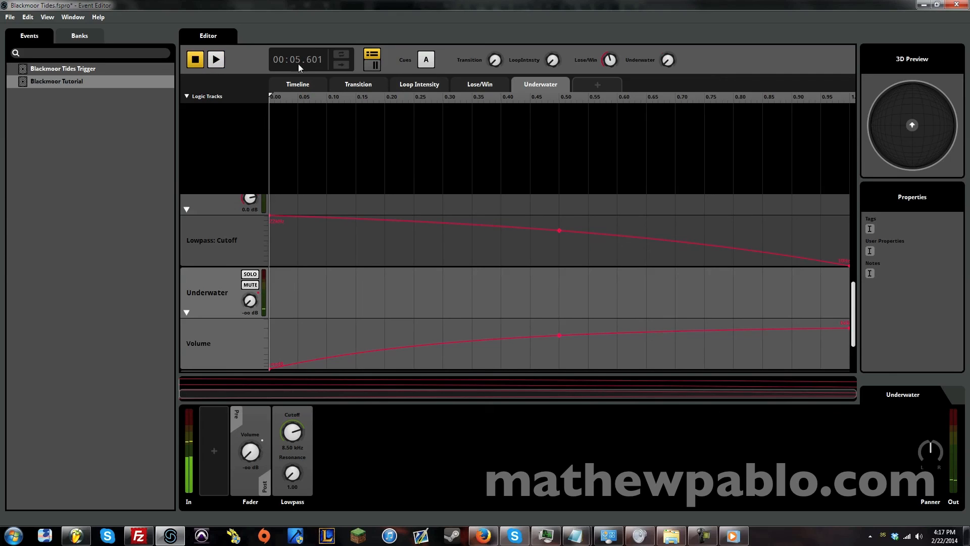
# Step: With Underwater at maximum during playback, set the Underwater track's lowpass cutoff to 2.50 kHz and insert an FMOD Reverb before the fader
pyautogui.moveTo(668, 60); pyautogui.dragTo(668, 20)
pyautogui.moveTo(670, 62); pyautogui.dragTo(670, 39)
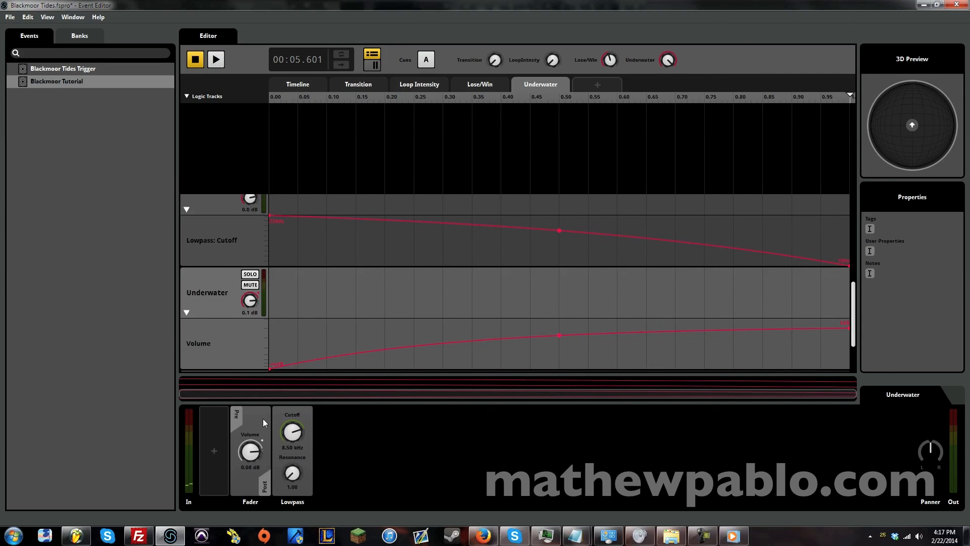
pyautogui.click(215, 60)
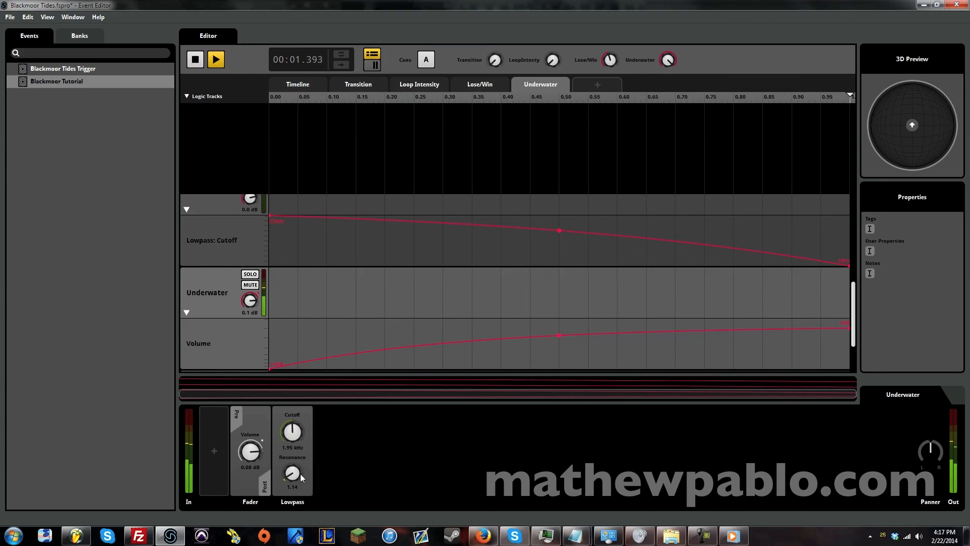
pyautogui.rightClick(215, 450)
pyautogui.moveTo(271, 456)
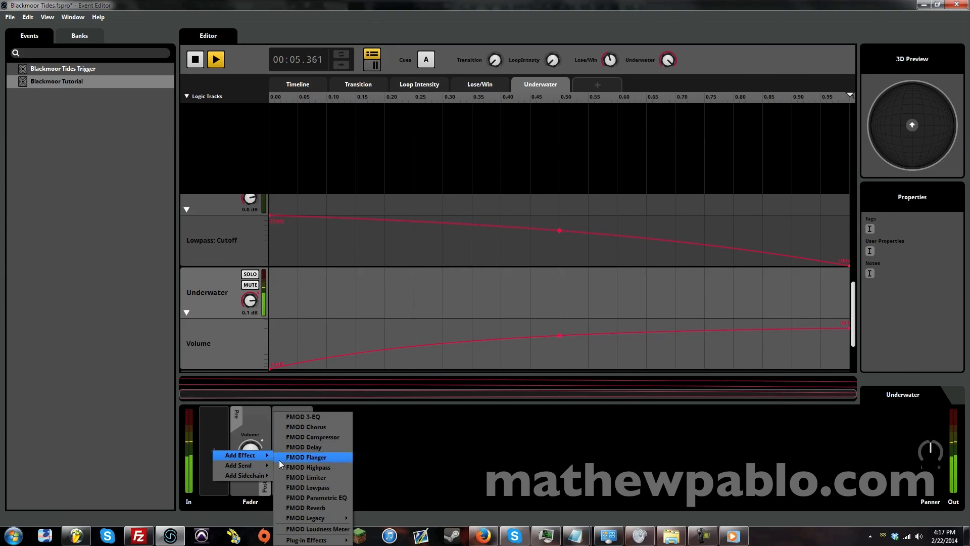
pyautogui.click(318, 507)
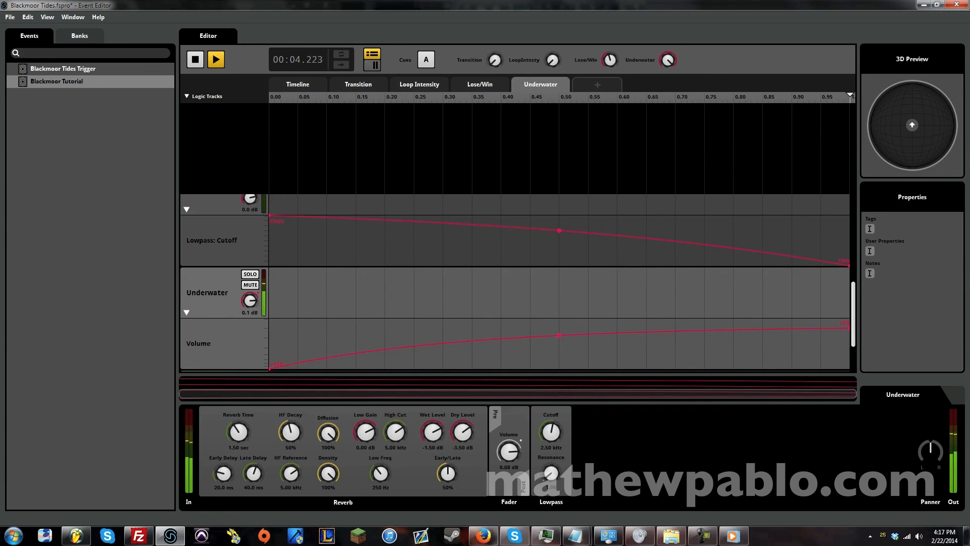
# Step: Audition the reverb while lowering Underwater back to 0, and stop playback on the event's timeline
pyautogui.moveTo(668, 57)
pyautogui.mouseDown()
pyautogui.moveTo(668, 161)
pyautogui.moveTo(668, 65)
pyautogui.mouseUp()
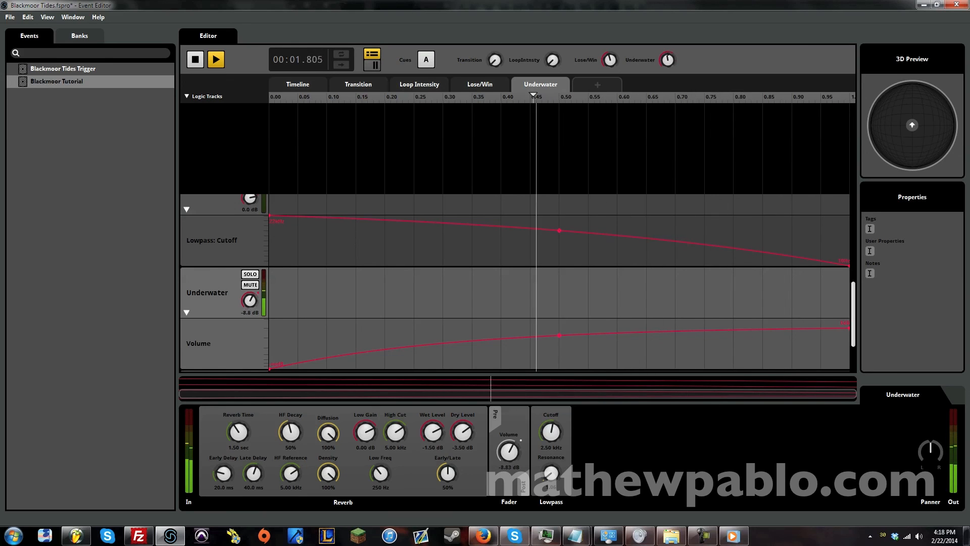
pyautogui.moveTo(283, 95)
pyautogui.mouseDown()
pyautogui.moveTo(270, 95)
pyautogui.moveTo(850, 95)
pyautogui.moveTo(269, 95)
pyautogui.mouseUp()
pyautogui.click(312, 87)
pyautogui.click(188, 64)
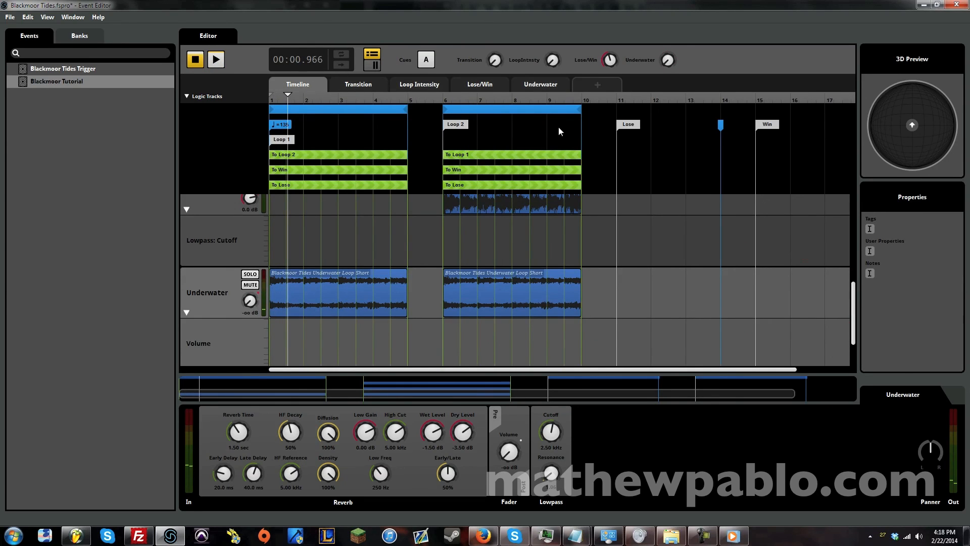
# Step: Play the whole event, testing the Transition to Loop 2, the Underwater effect over it, and the Win ending
pyautogui.click(216, 60)
pyautogui.moveTo(492, 63); pyautogui.dragTo(489, 19)
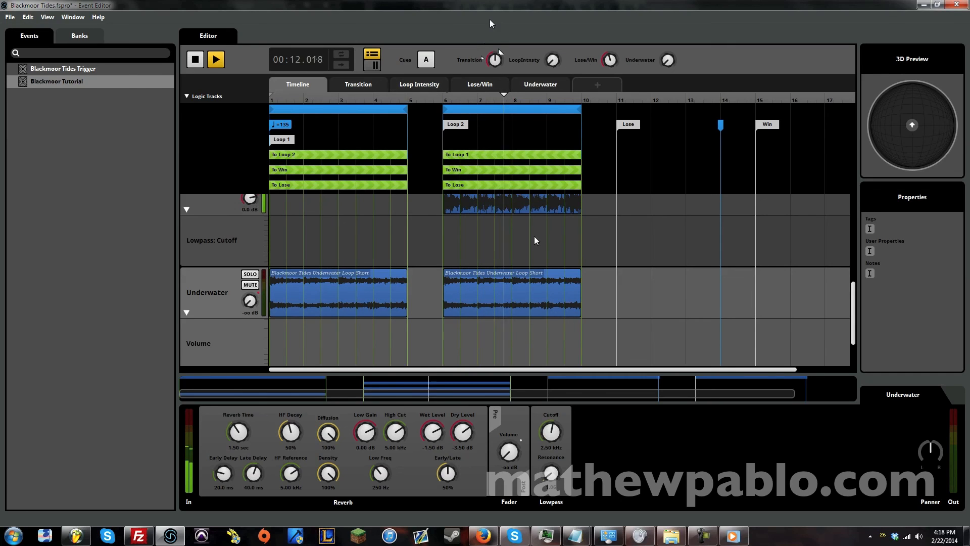
pyautogui.scroll(3, 545, 237)
pyautogui.scroll(-2, 545, 238)
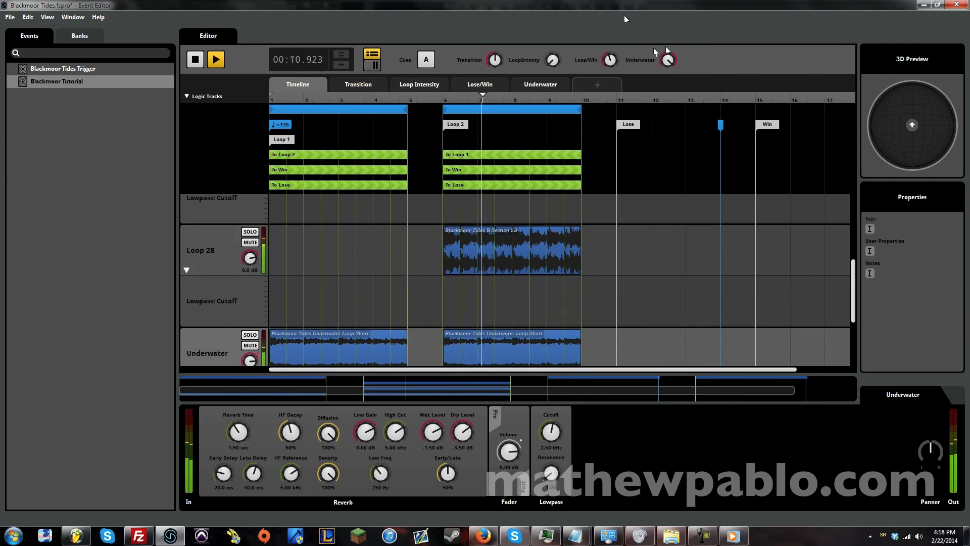
pyautogui.moveTo(665, 52); pyautogui.dragTo(665, 104)
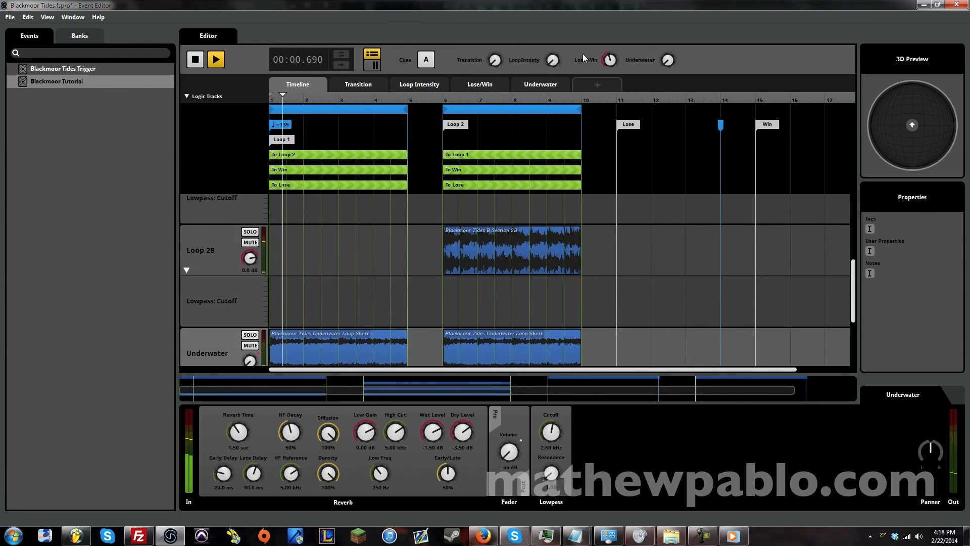
pyautogui.moveTo(610, 62); pyautogui.dragTo(609, 4)
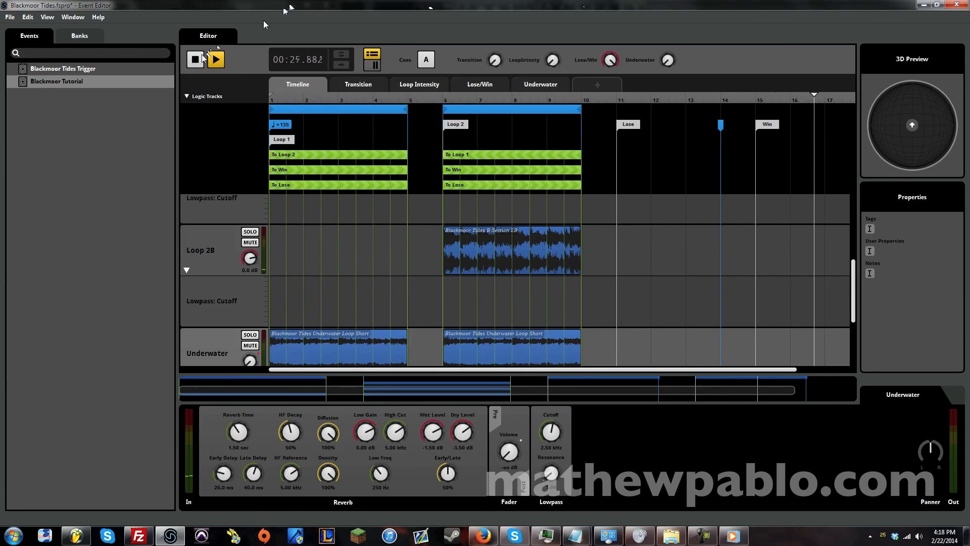
pyautogui.click(196, 59)
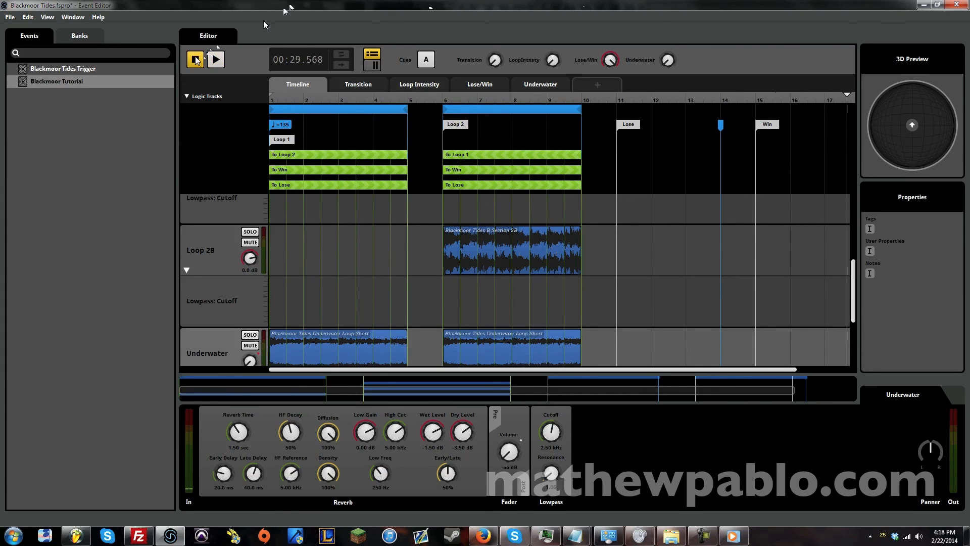
# Step: Examine the tracks and transition regions of the Blackmoor Tides Trigger event for comparison, and return to the Blackmoor Tutorial event
pyautogui.scroll(-1, 397, 242)
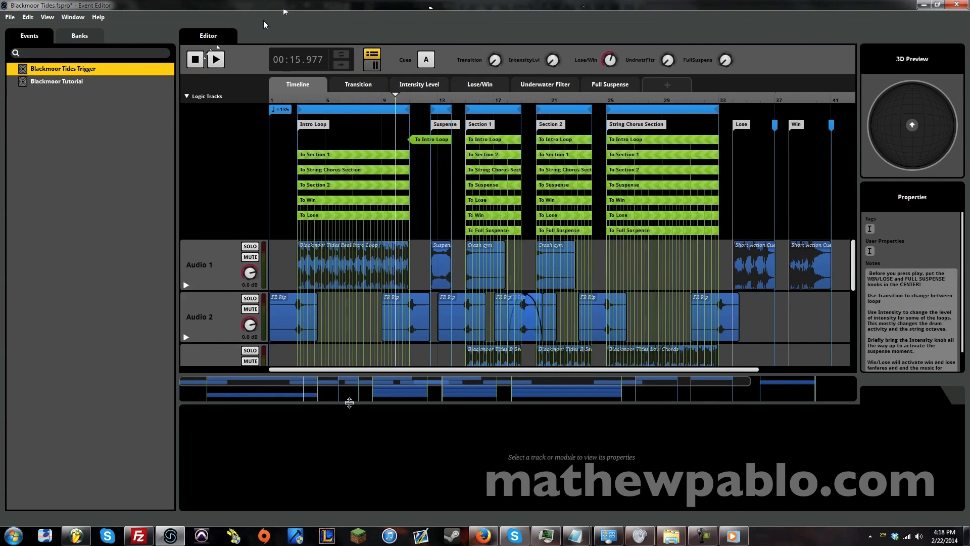
pyautogui.moveTo(374, 385); pyautogui.dragTo(326, 402)
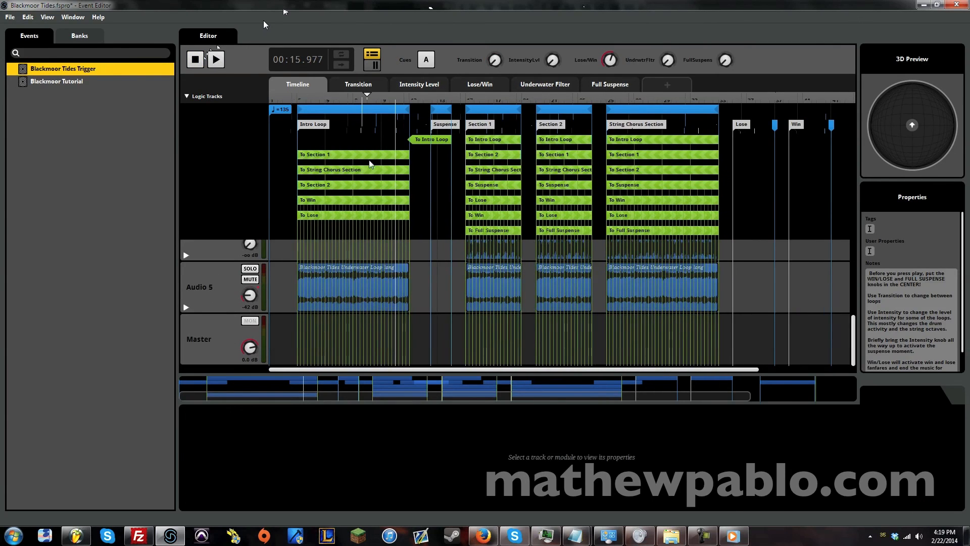
pyautogui.moveTo(633, 390); pyautogui.dragTo(617, 371)
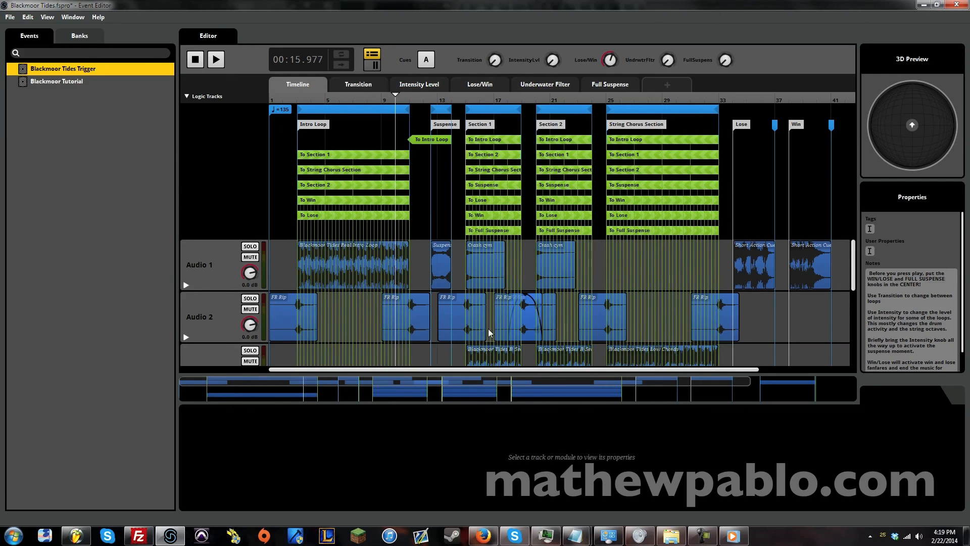
pyautogui.click(55, 83)
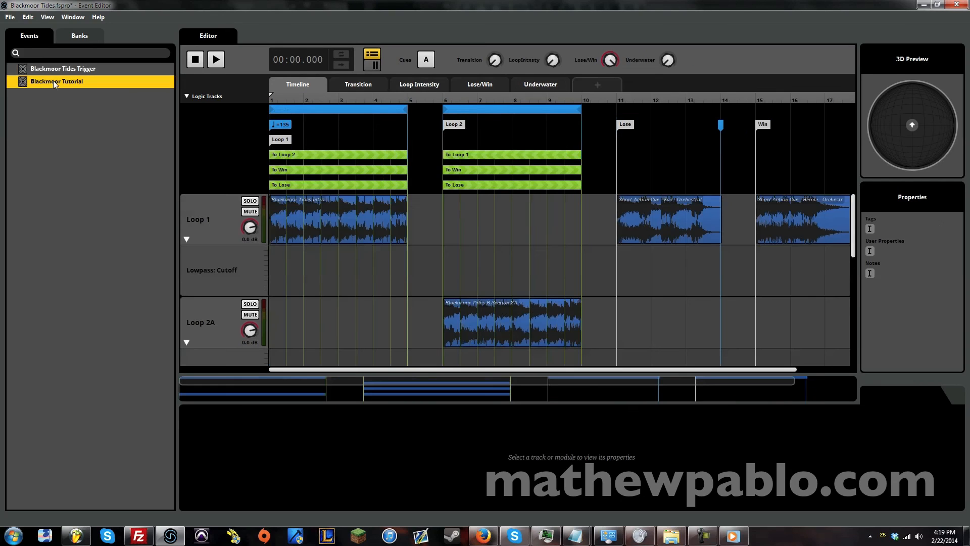